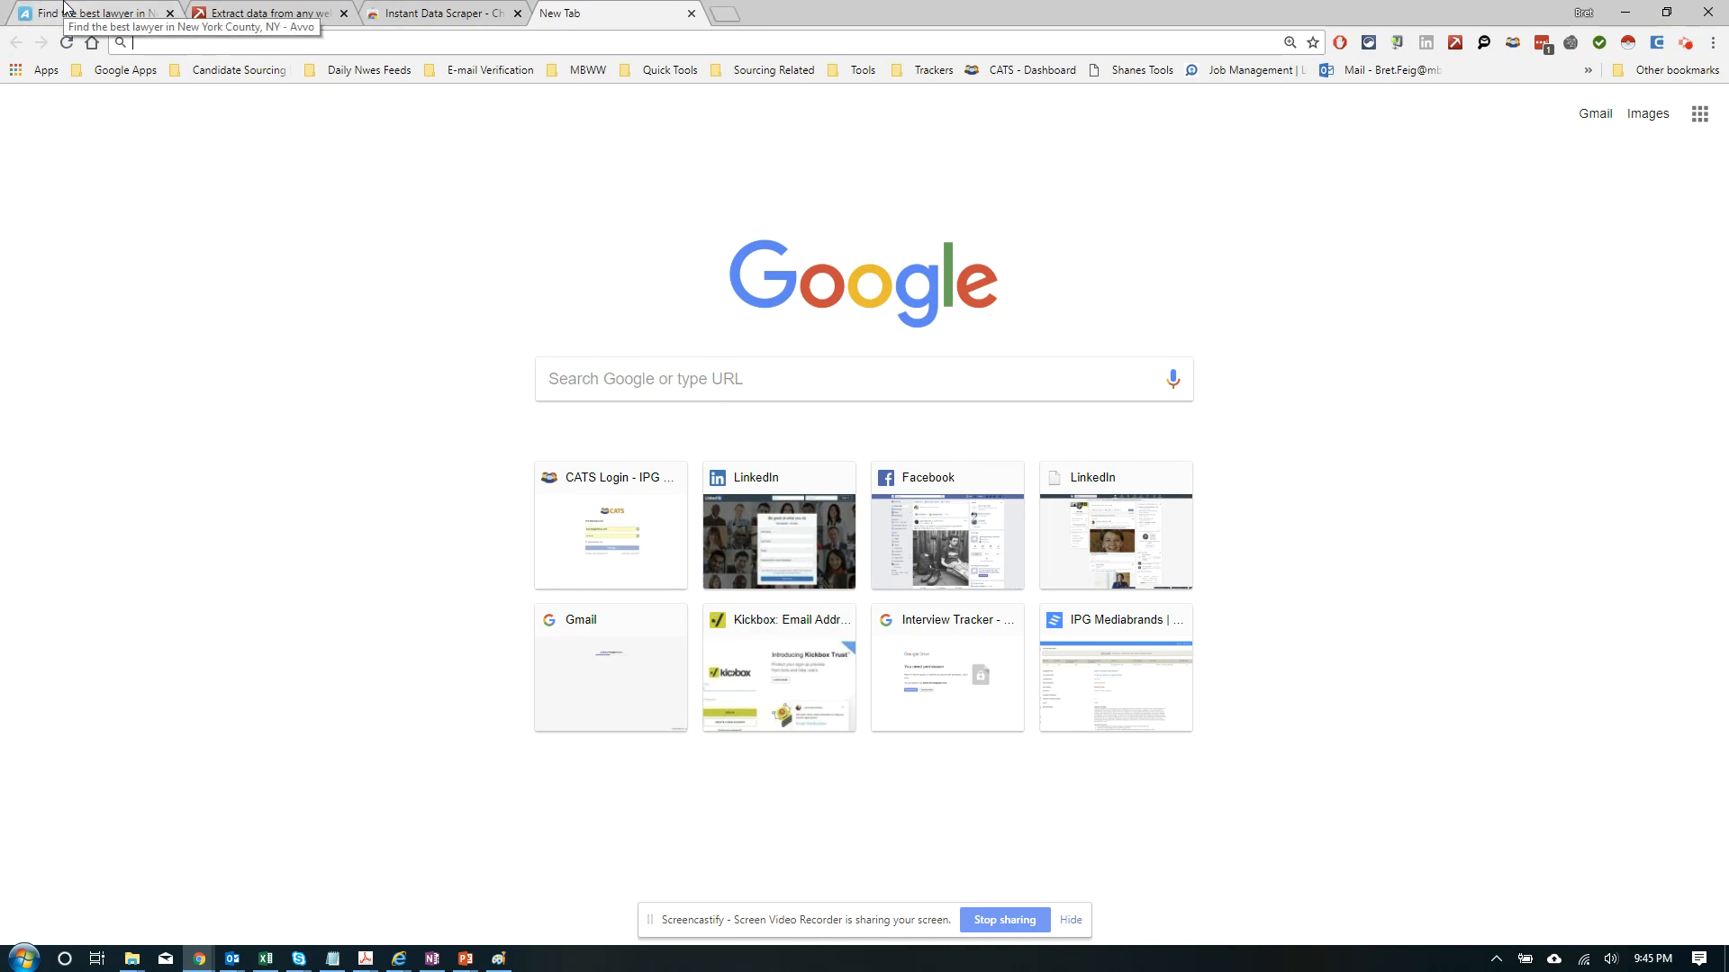
Look over the Data Miner and Instant Data Scraper pages and return to the Avvo New York County lawyer results
{"action": "left_click", "coordinate": [67, 7]}
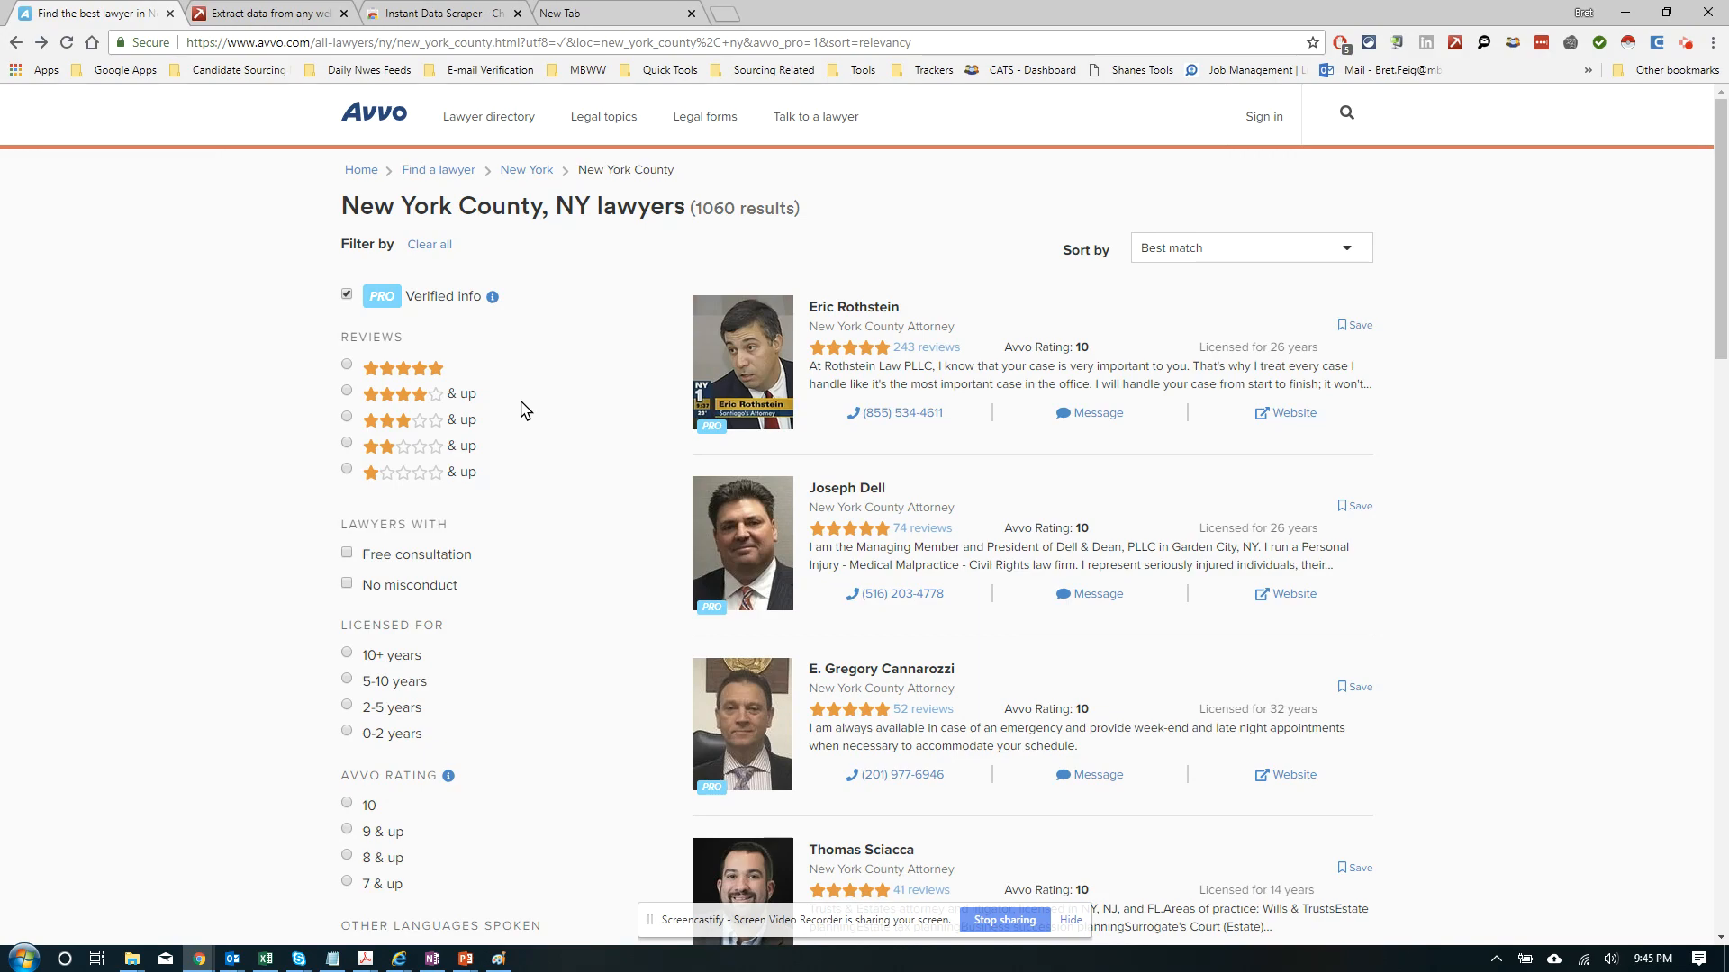
{"action": "left_click", "coordinate": [297, 16]}
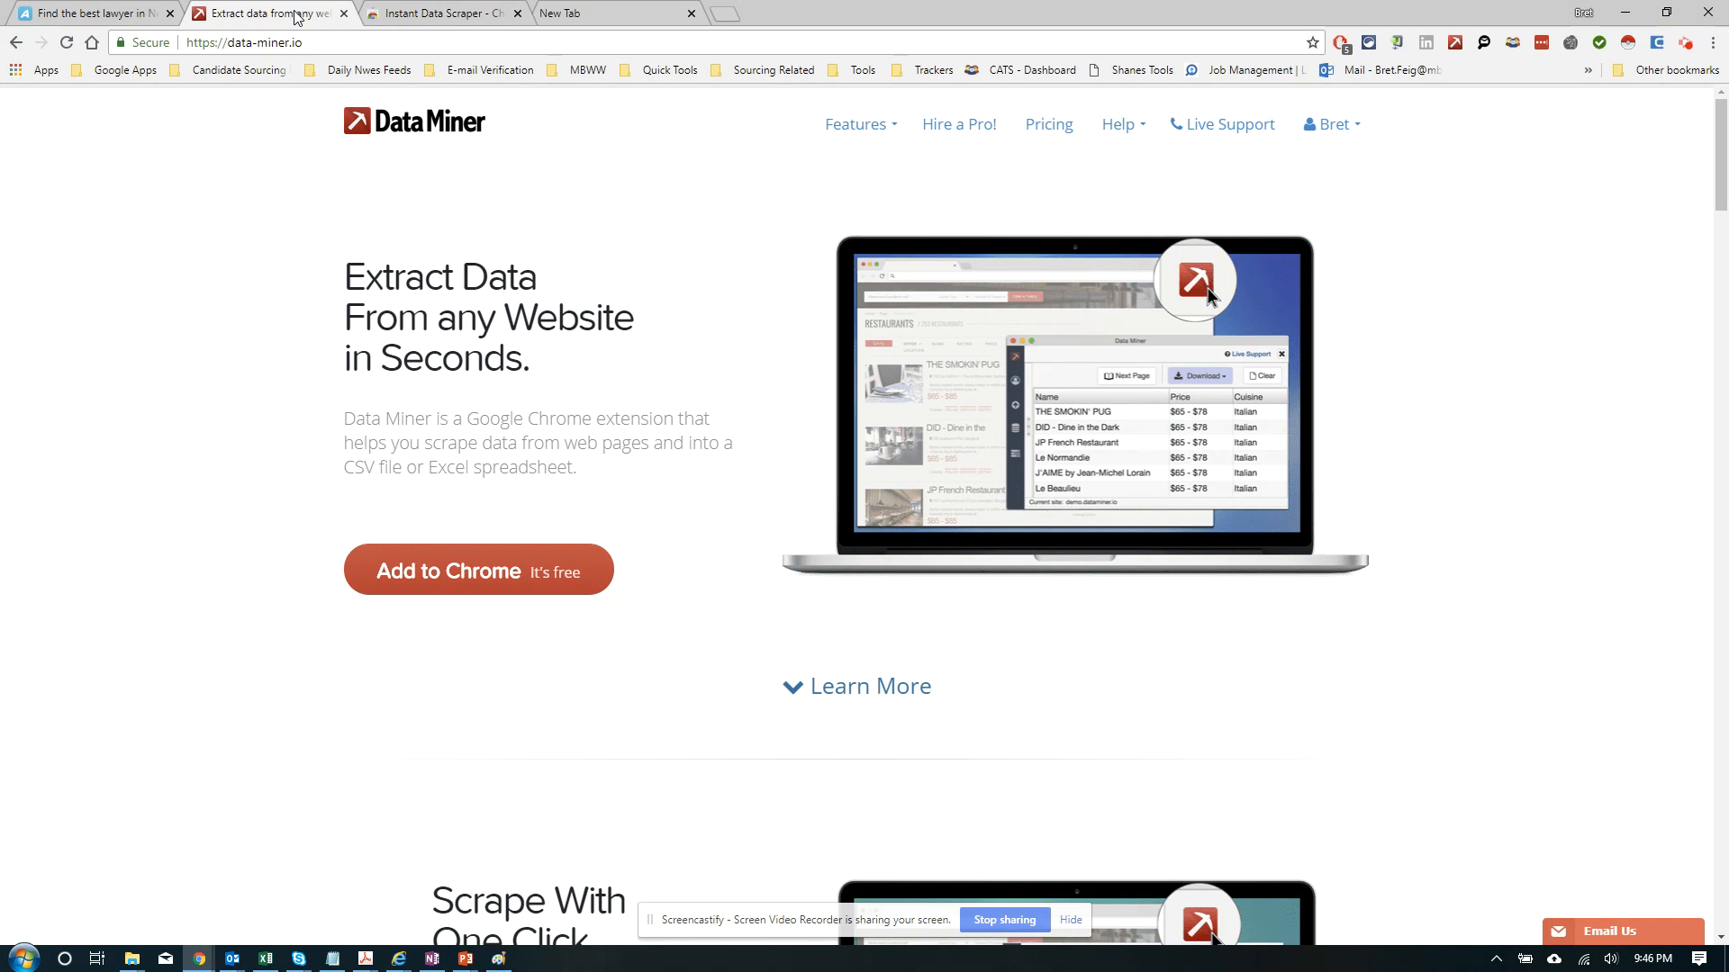
{"action": "left_click", "coordinate": [389, 15]}
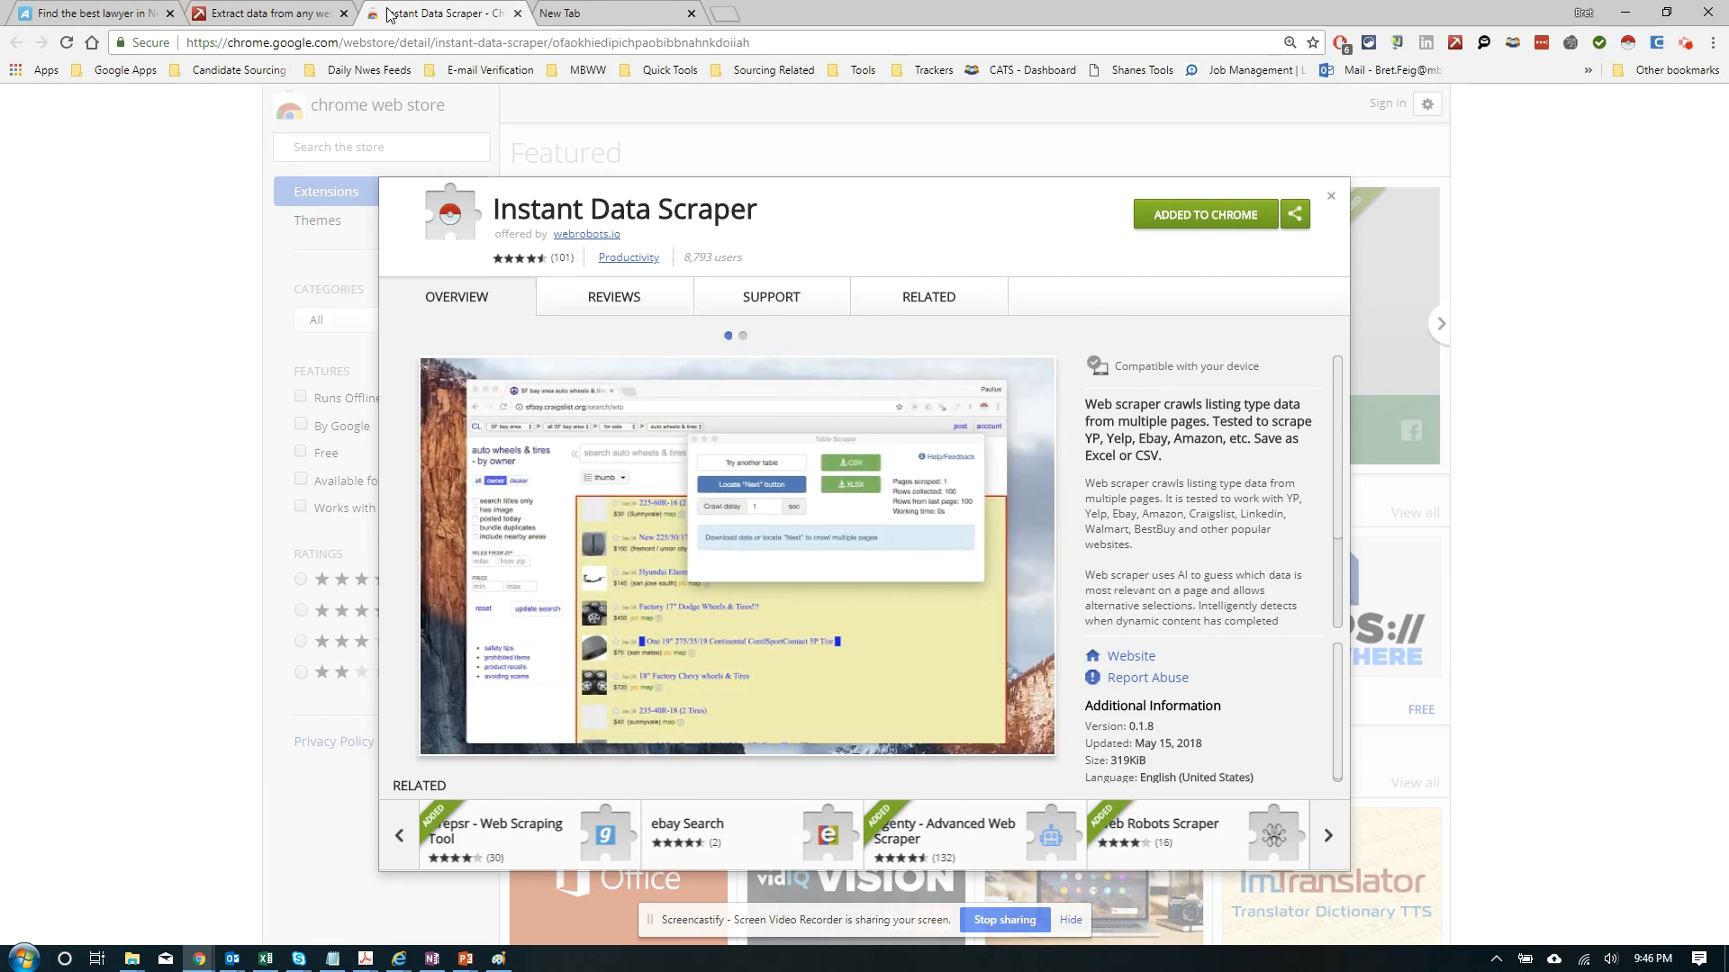
{"action": "left_click", "coordinate": [99, 11]}
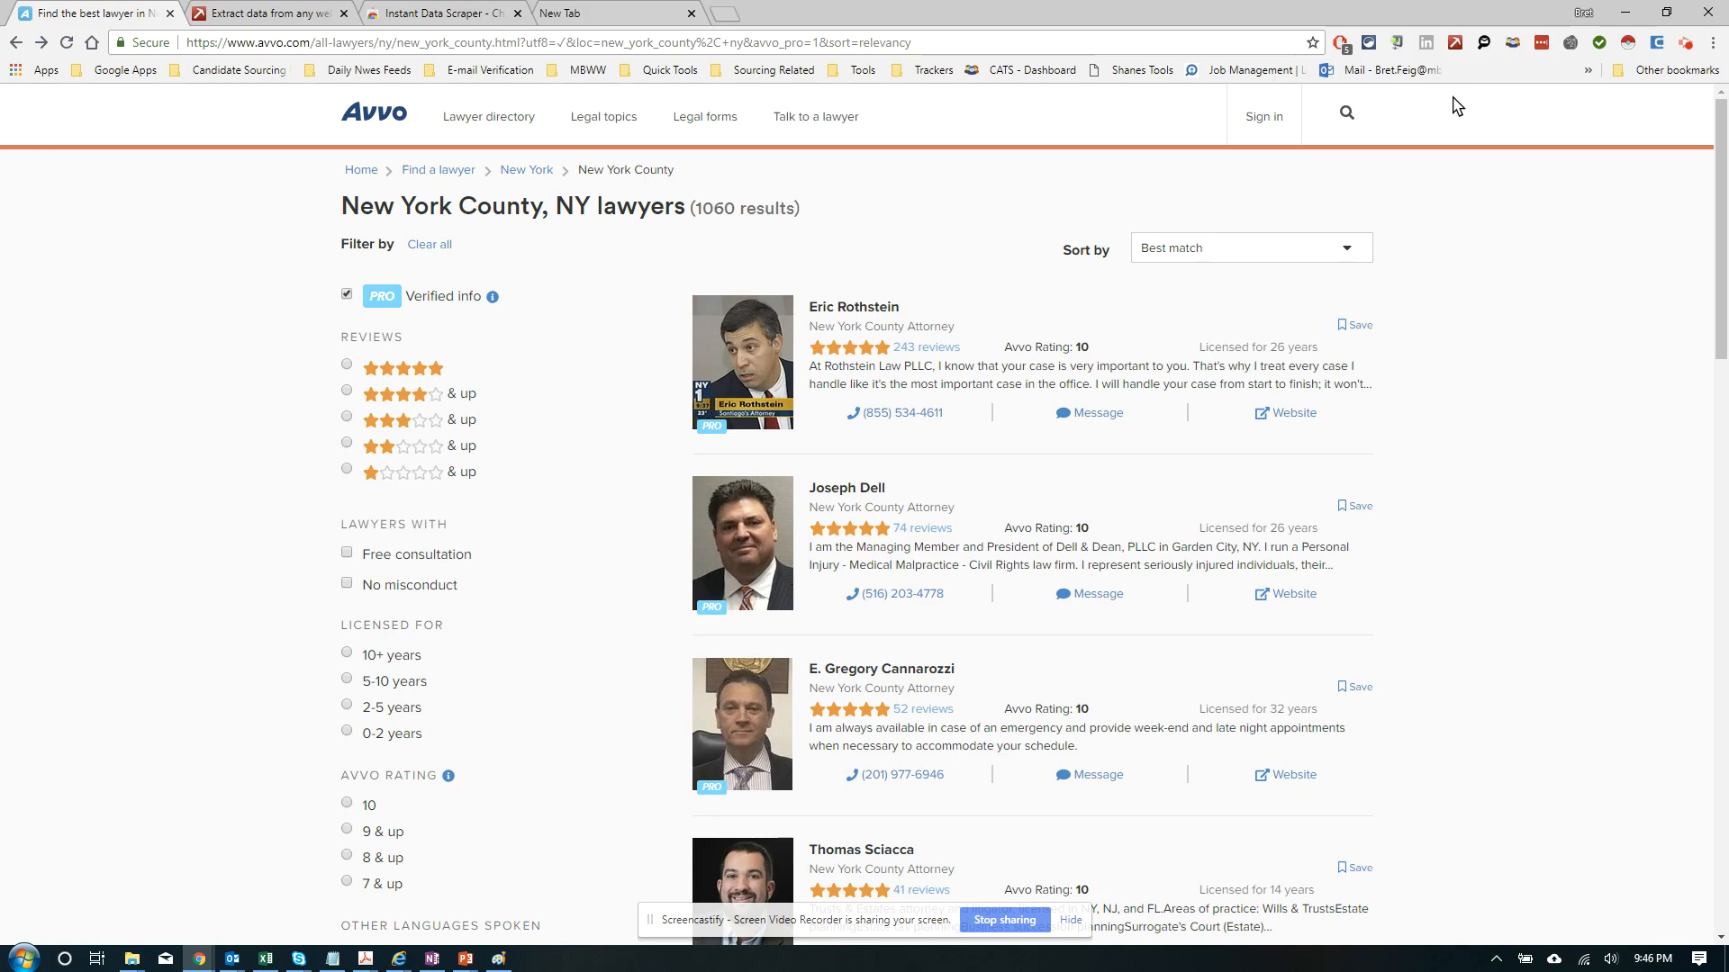
Start a new Data Miner recipe for the Avvo results, keeping List Page as the page type
{"action": "left_click", "coordinate": [1456, 45]}
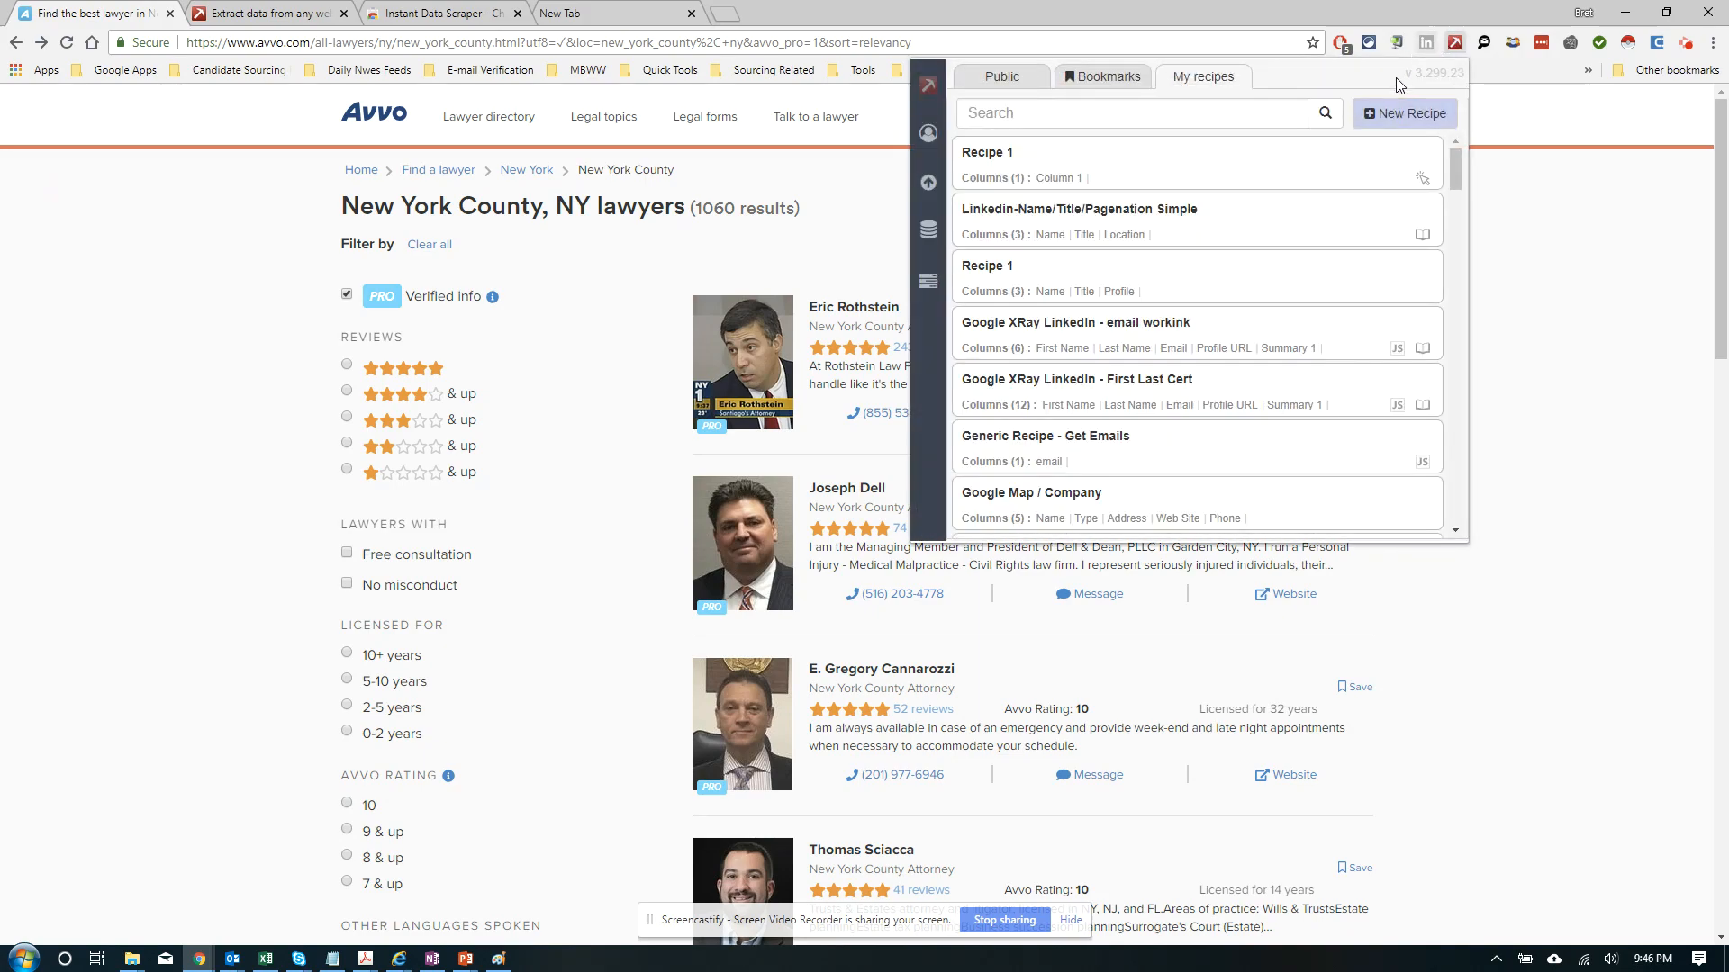
{"action": "left_click", "coordinate": [1389, 115]}
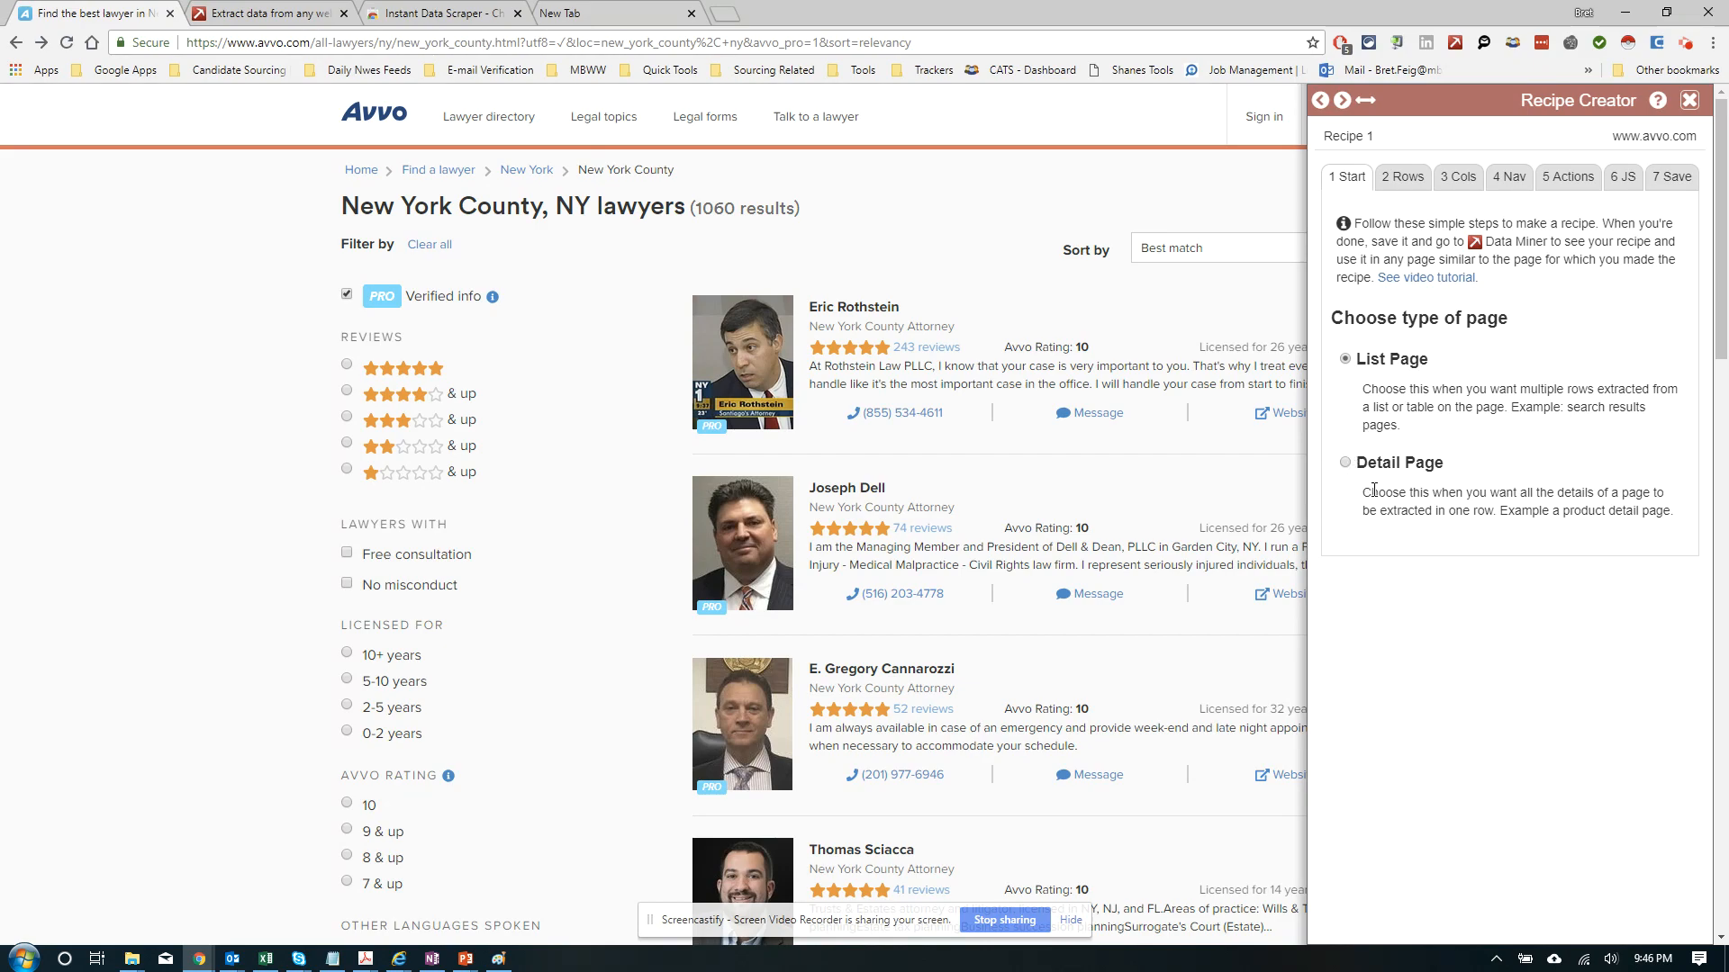
{"action": "left_click_drag", "start_coordinate": [1364, 495], "coordinate": [1658, 510]}
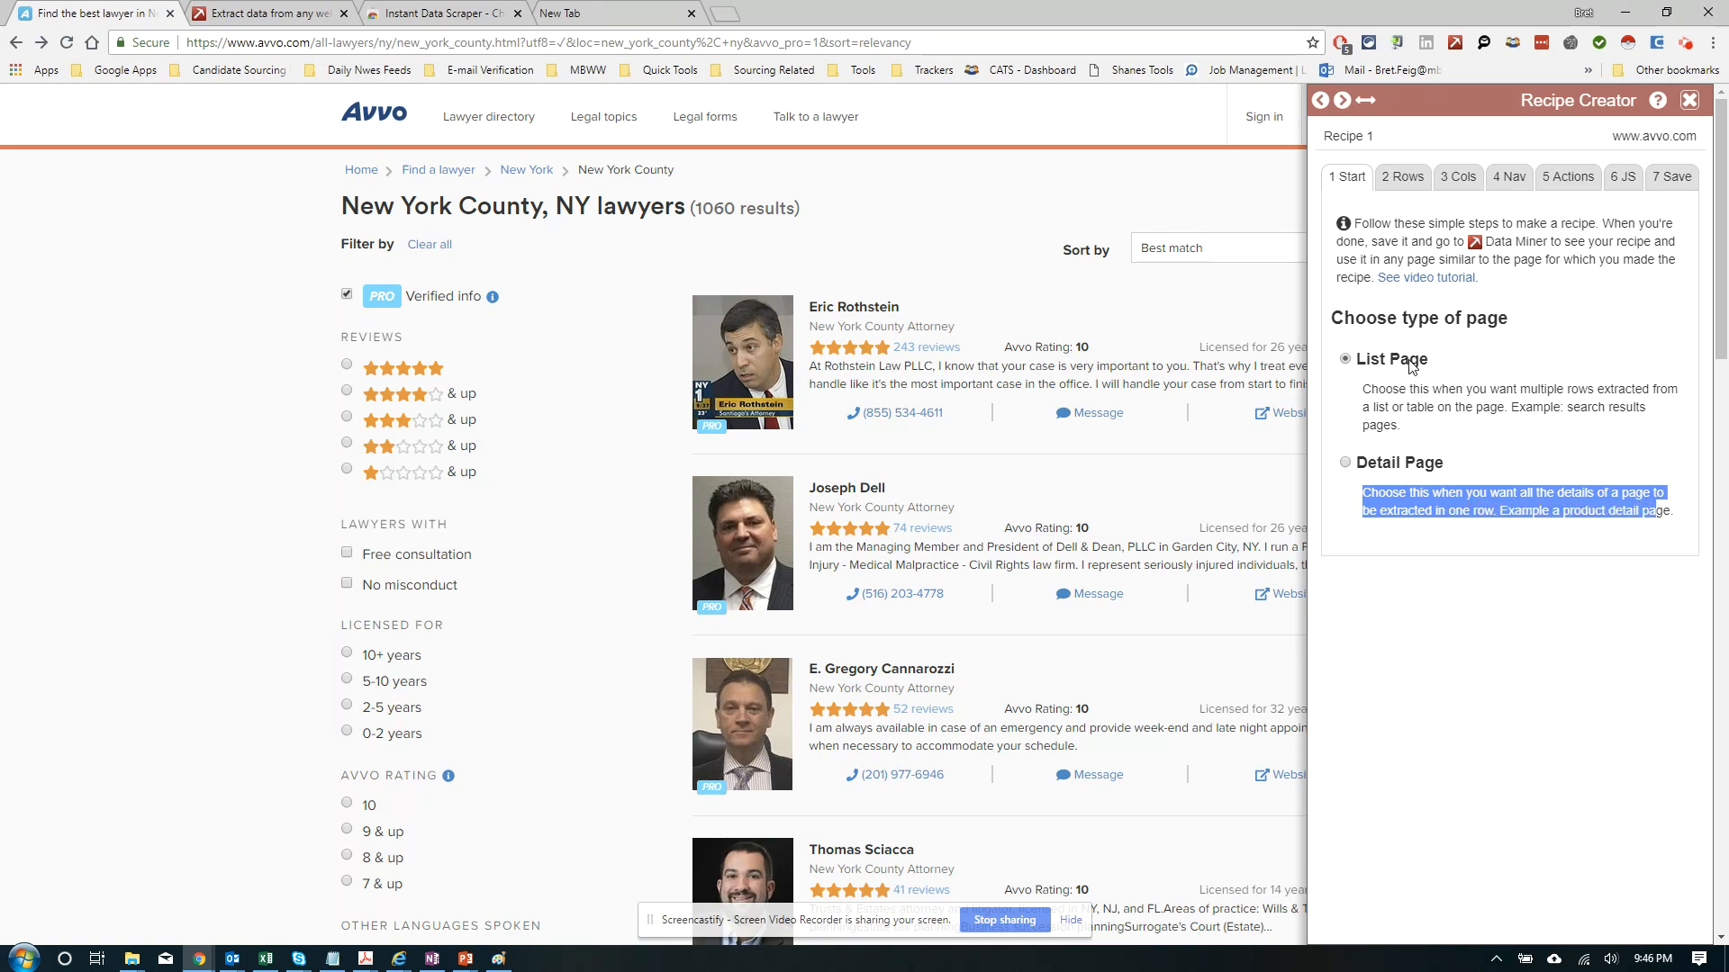
Define the recipe's rows from the first lawyer's whole result block, using the class fsj-optimizely-original-new-layout as its selector
{"action": "left_click", "coordinate": [1406, 178]}
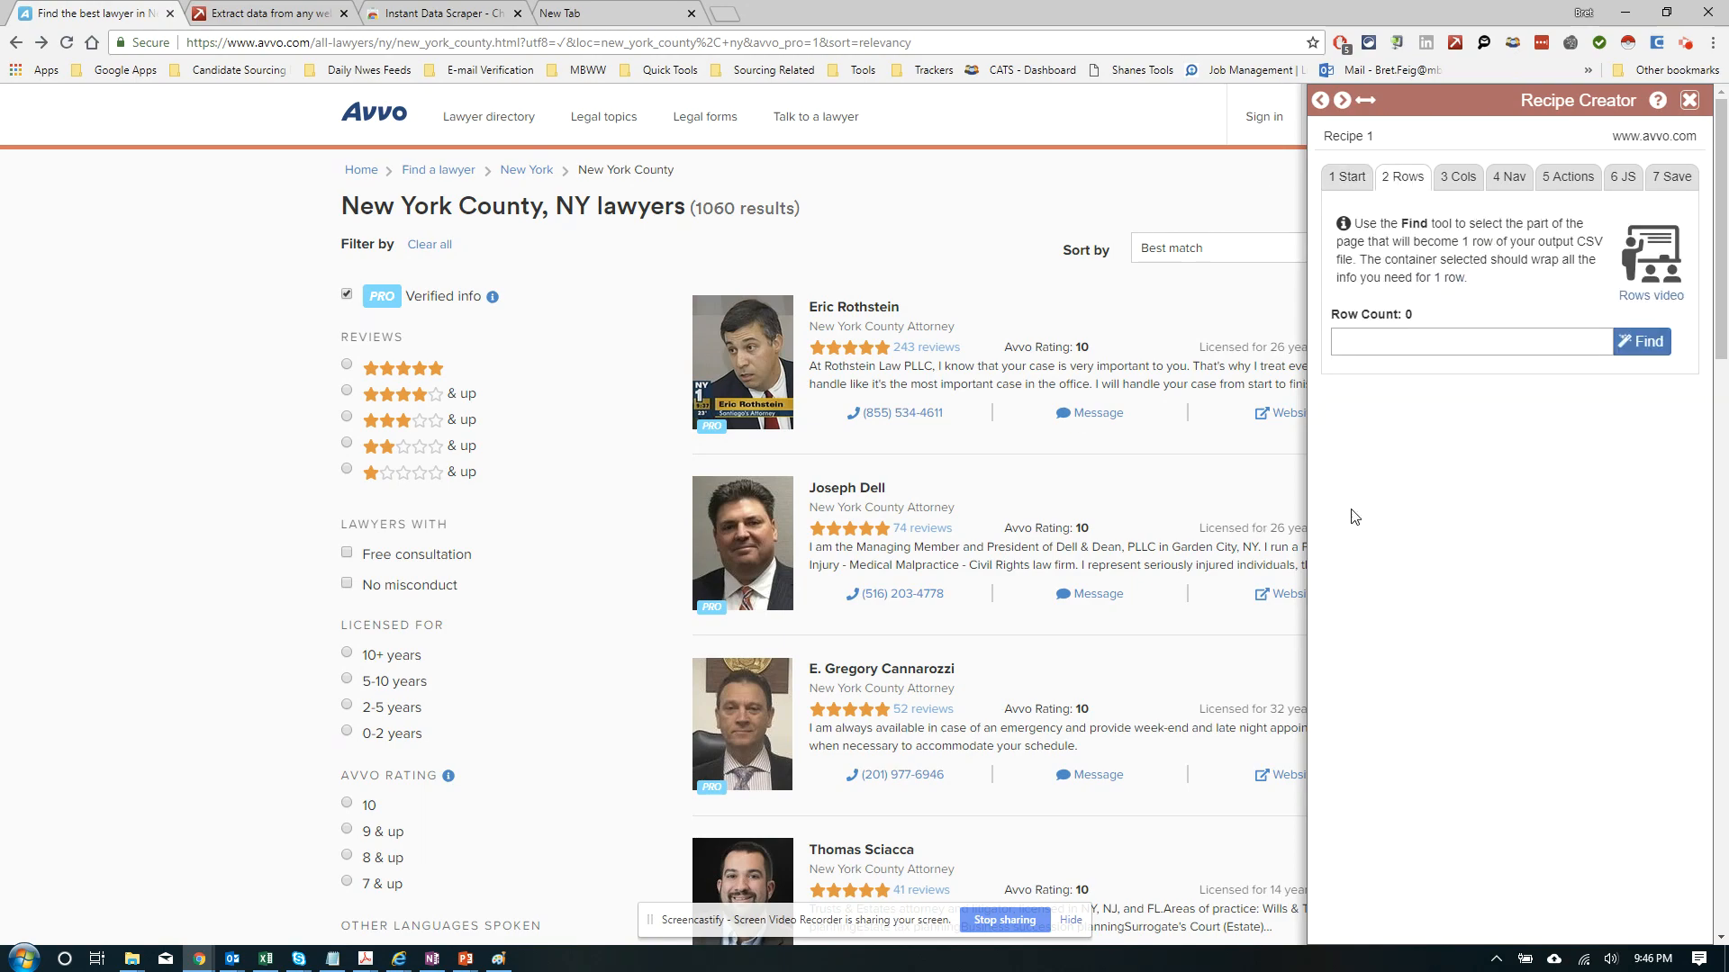
{"action": "left_click", "coordinate": [1641, 353]}
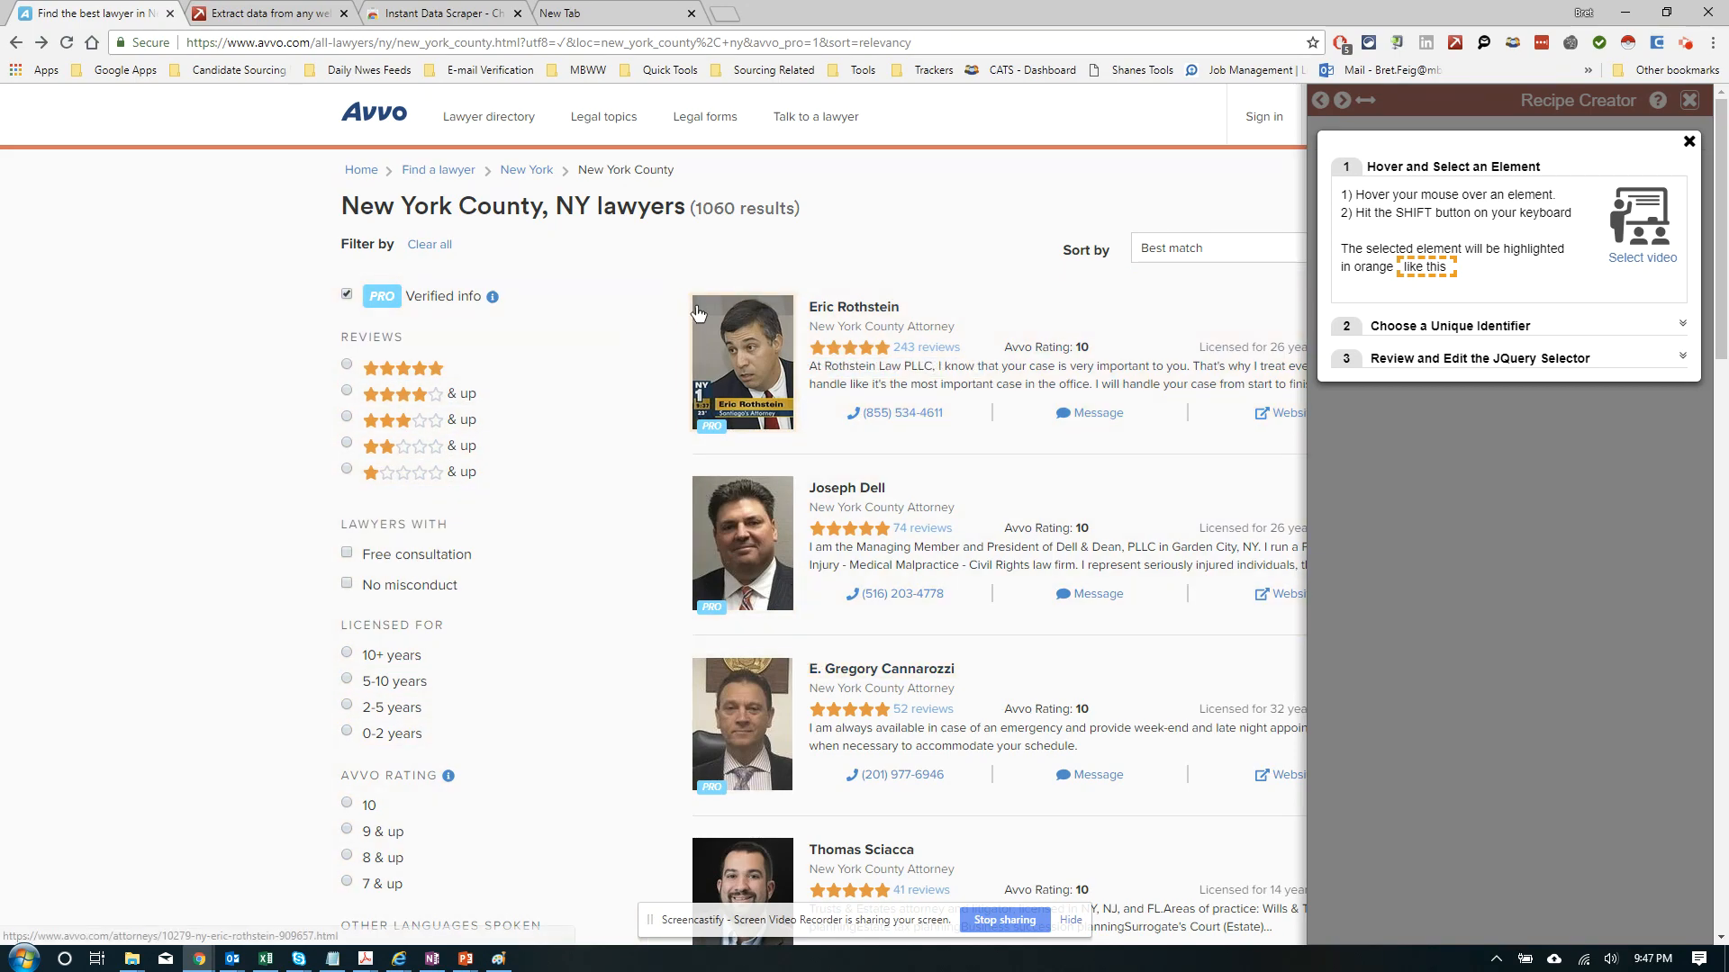
{"action": "key", "text": "shift"}
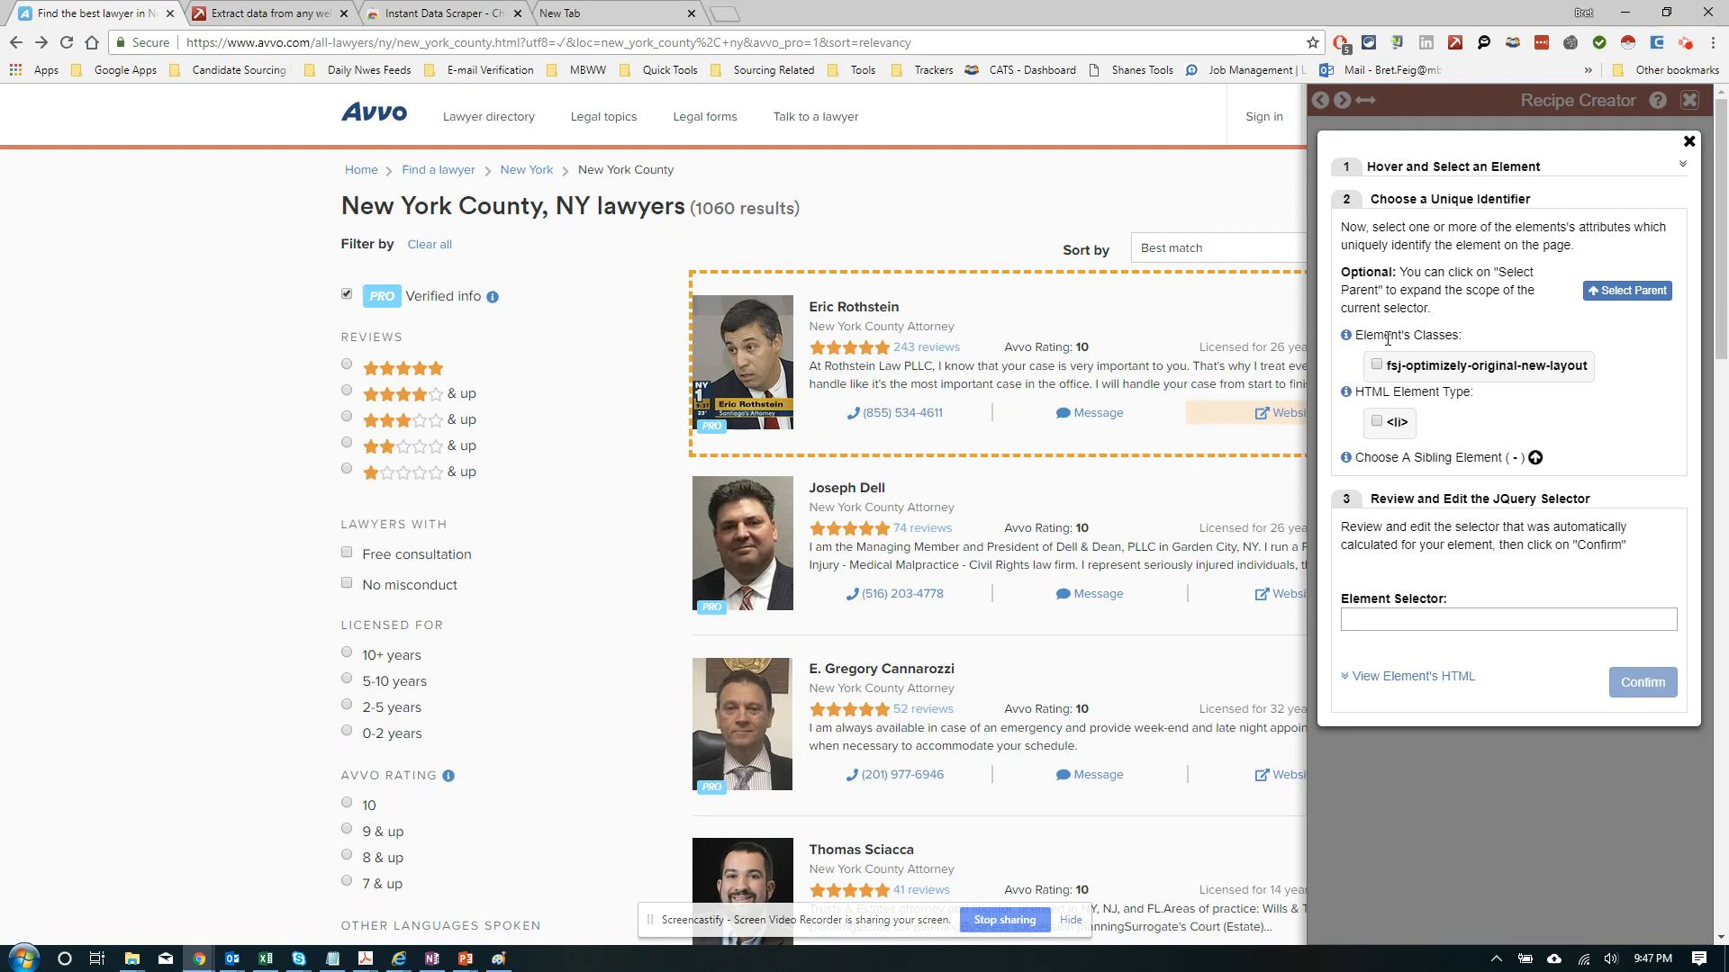
{"action": "left_click", "coordinate": [1377, 424]}
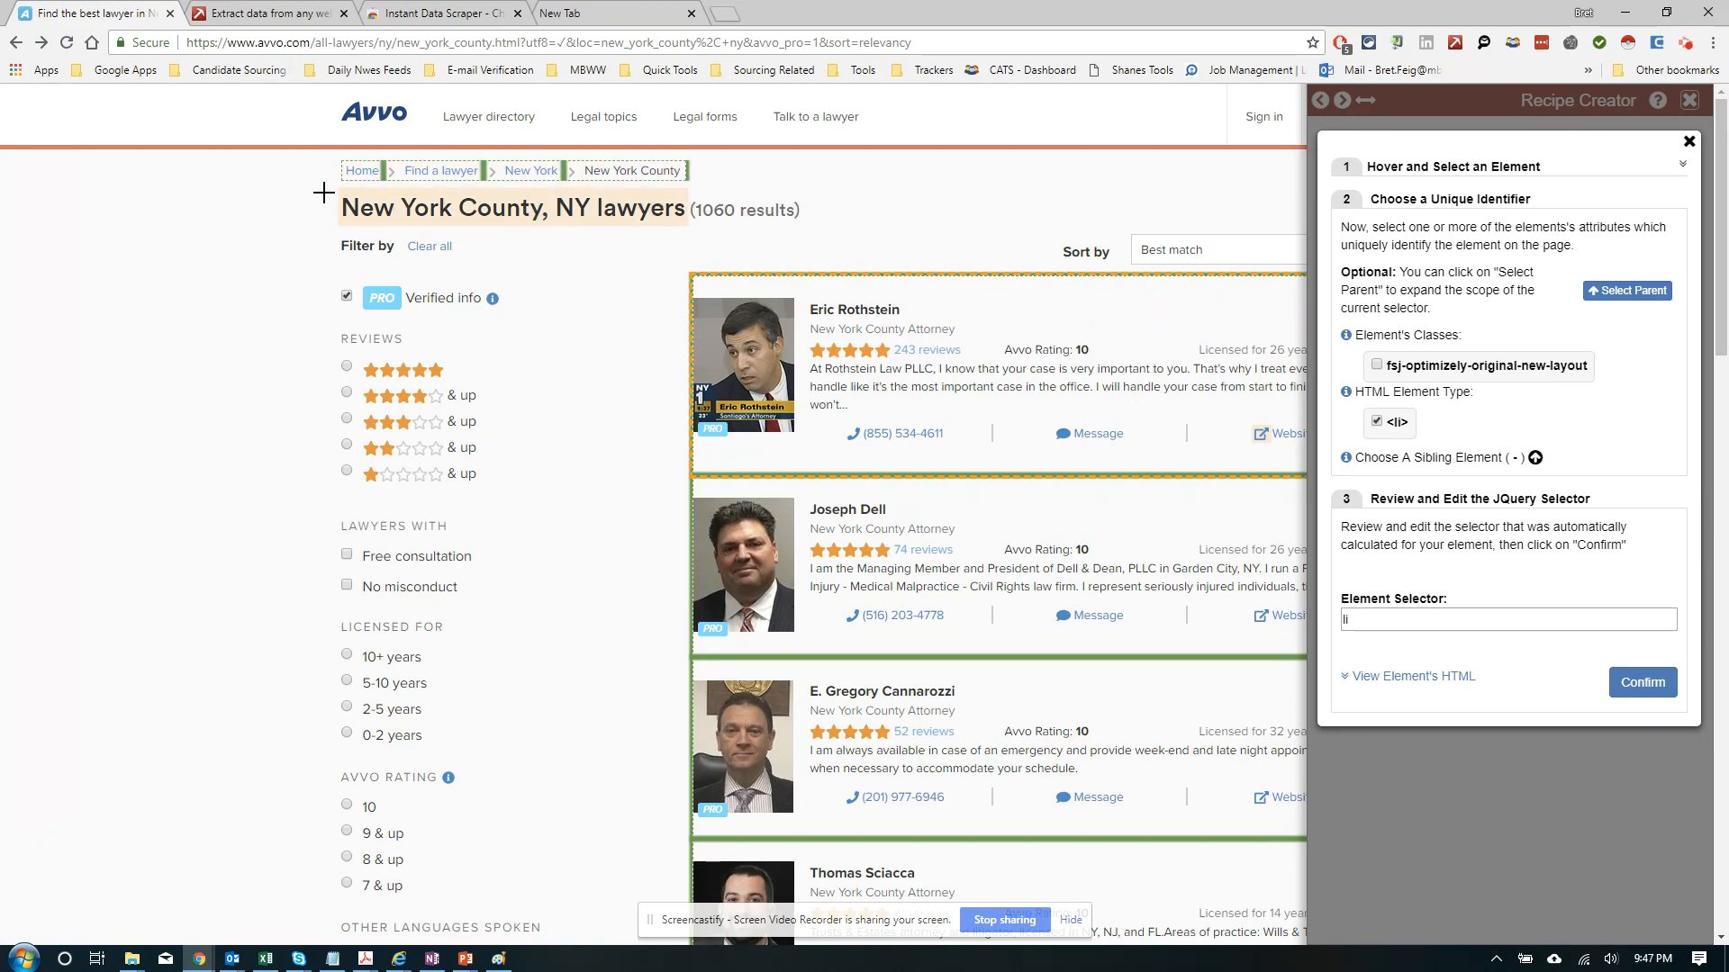
{"action": "left_click", "coordinate": [1376, 421]}
{"action": "left_click", "coordinate": [1379, 366]}
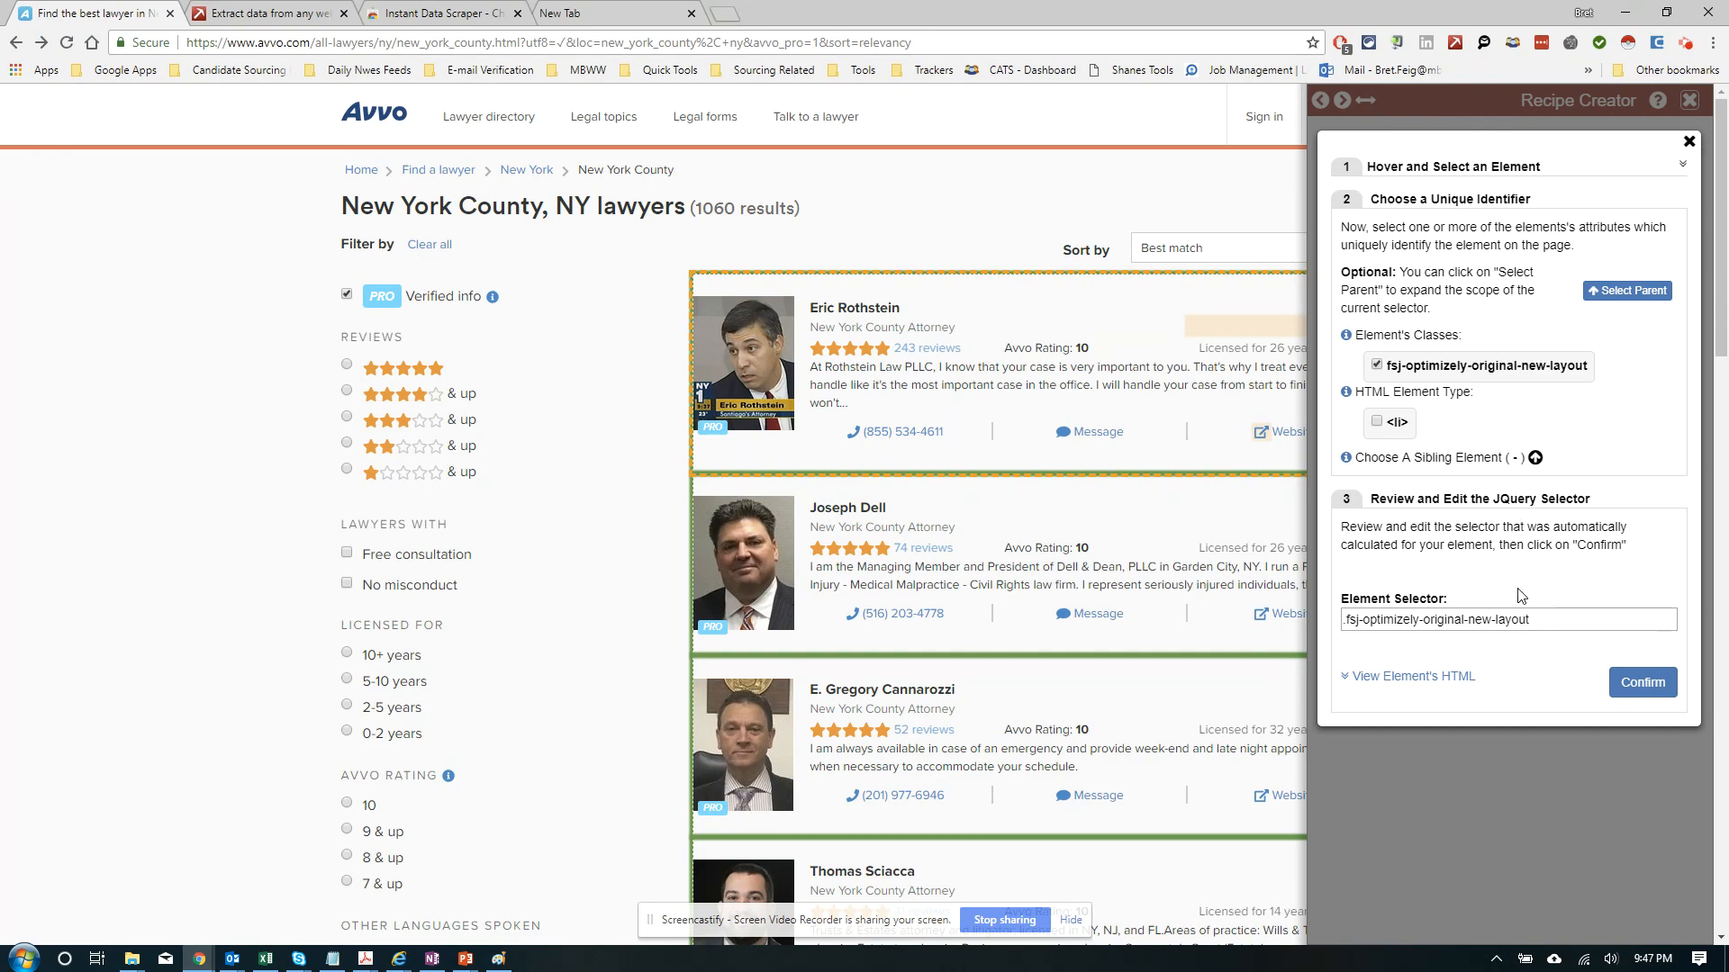
{"action": "scroll", "coordinate": [1081, 666], "scroll_direction": "down", "scroll_amount": 8}
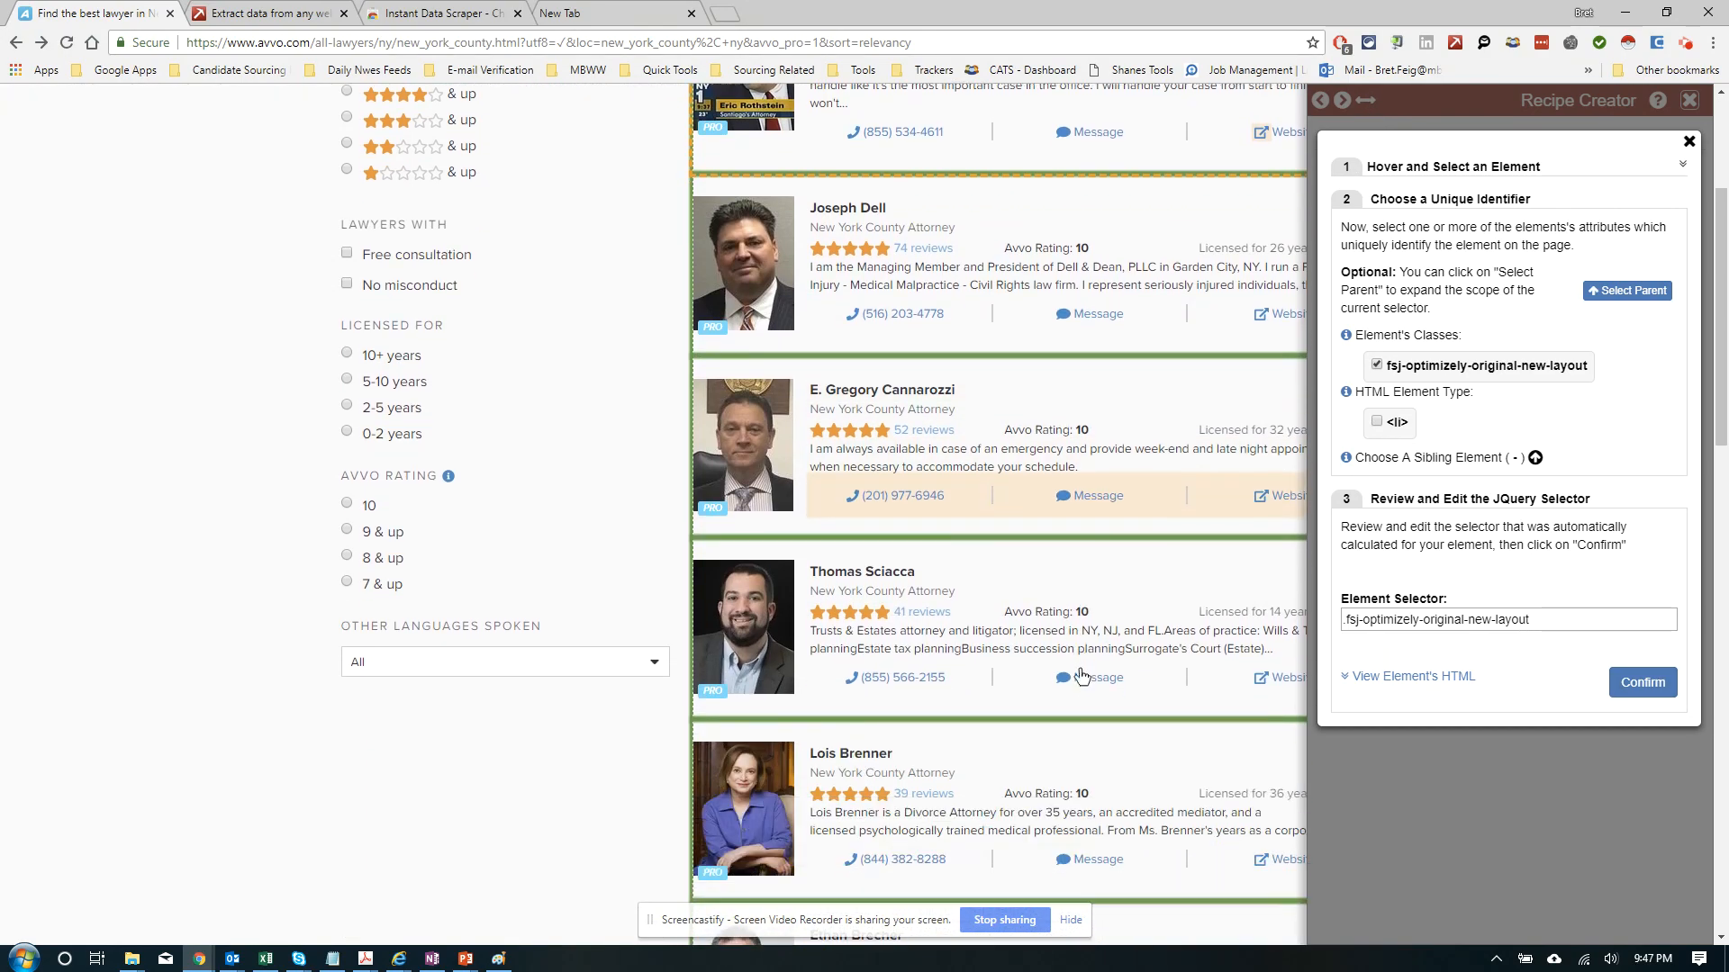
{"action": "scroll", "coordinate": [1081, 666], "scroll_direction": "down", "scroll_amount": 3}
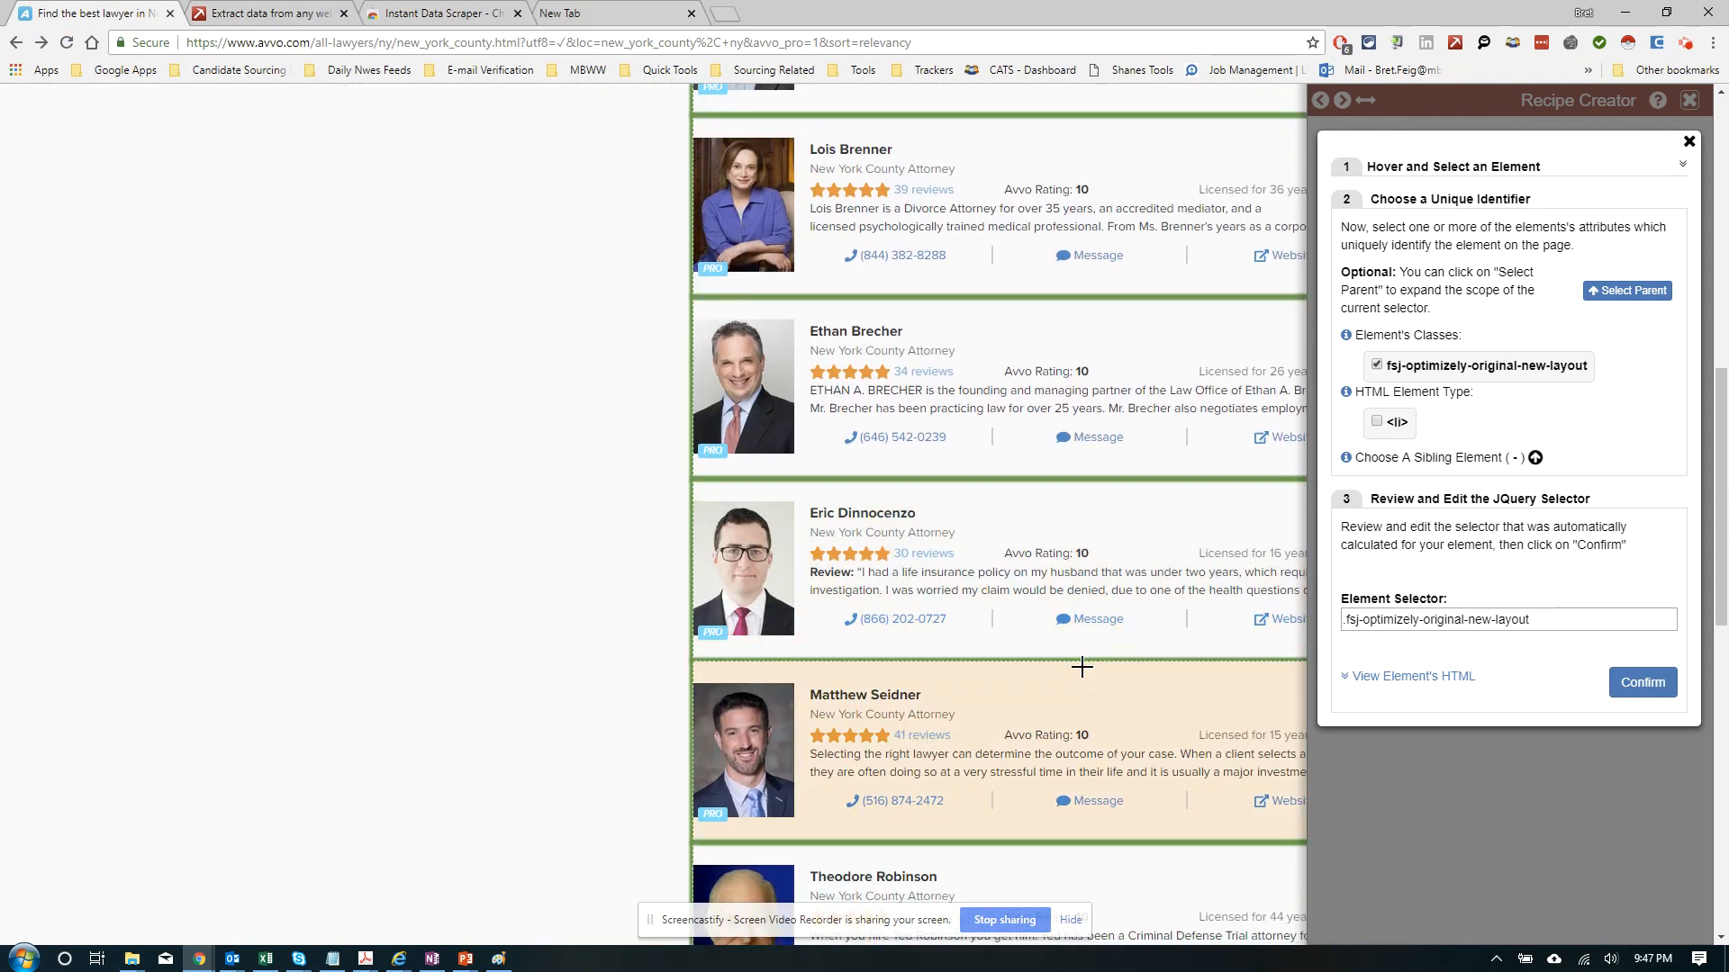
{"action": "scroll", "coordinate": [1084, 667], "scroll_direction": "up", "scroll_amount": 2}
{"action": "left_click", "coordinate": [1640, 682]}
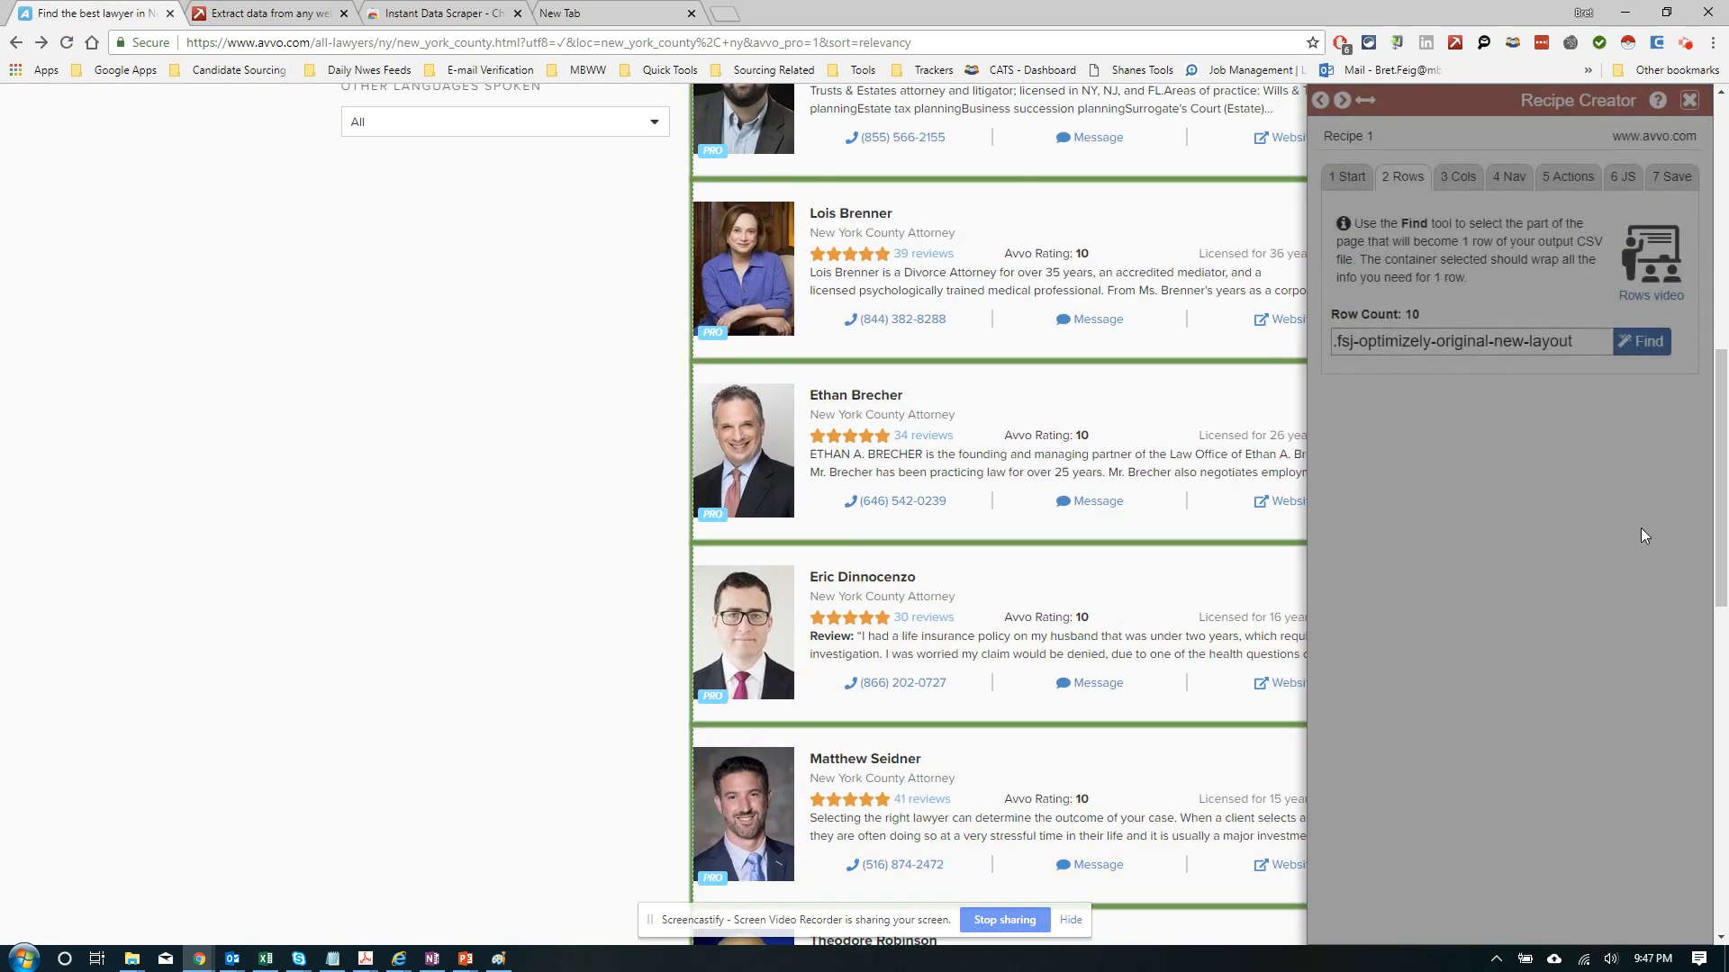
Move the Recipe Creator to the opposite side of the page and start finding the element for Column 1
{"action": "left_click", "coordinate": [1365, 100]}
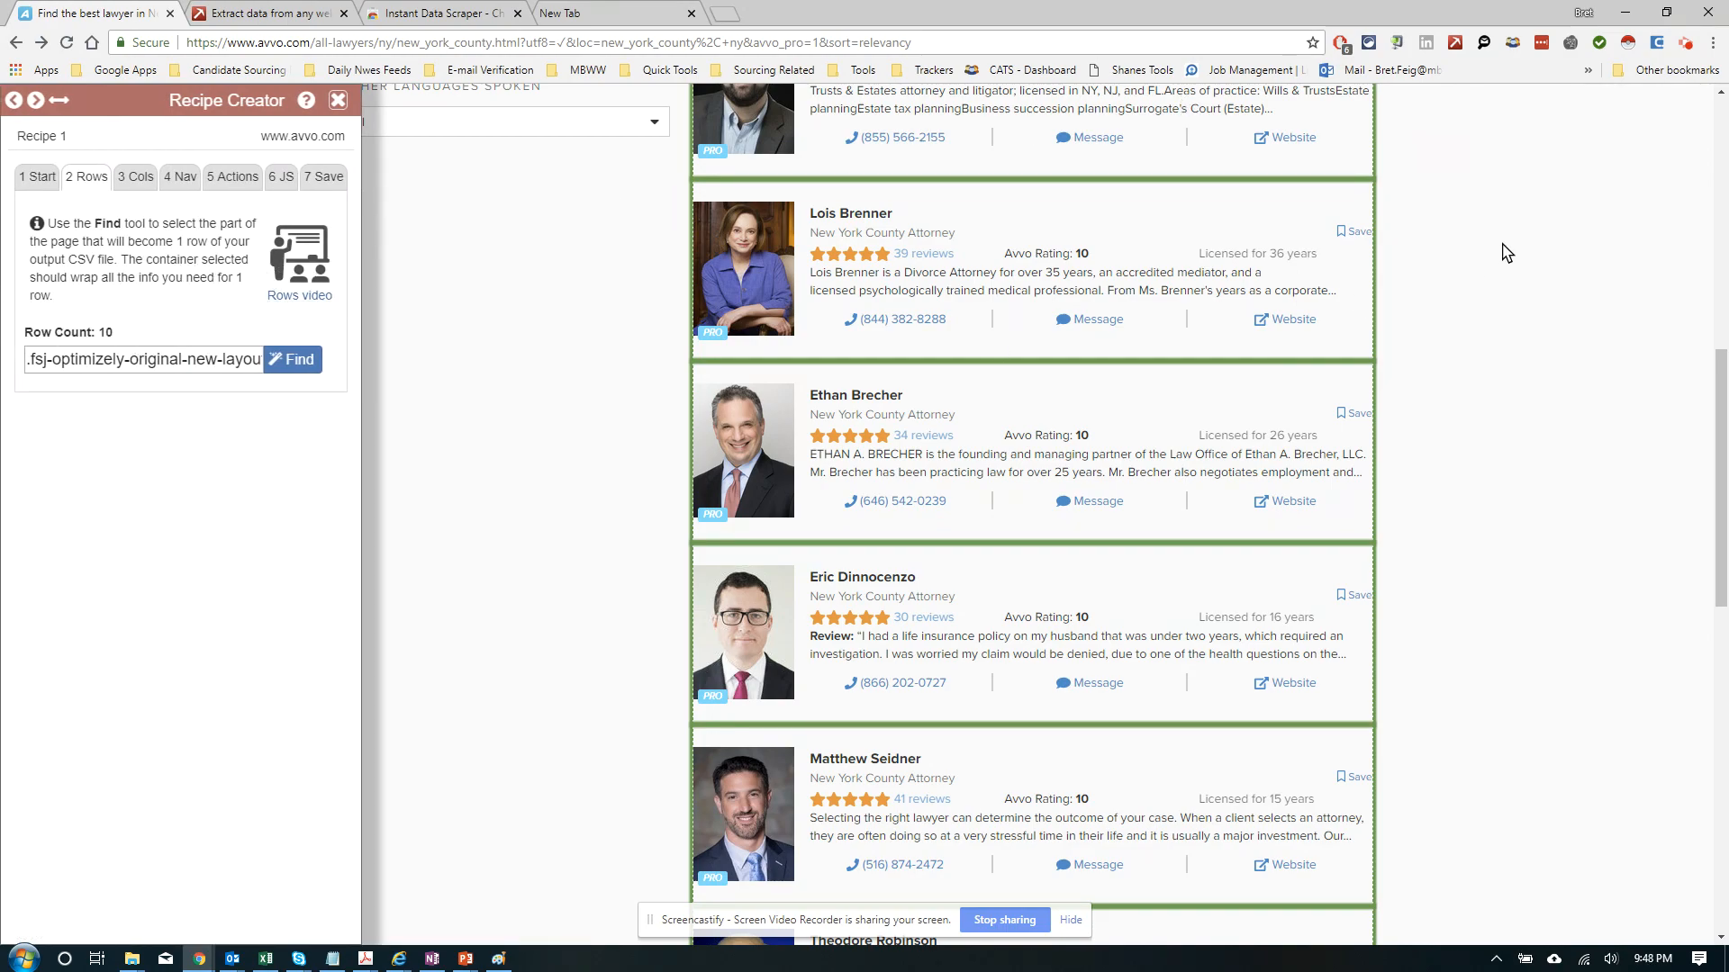
{"action": "left_click_drag", "start_coordinate": [1721, 389], "coordinate": [1672, 115]}
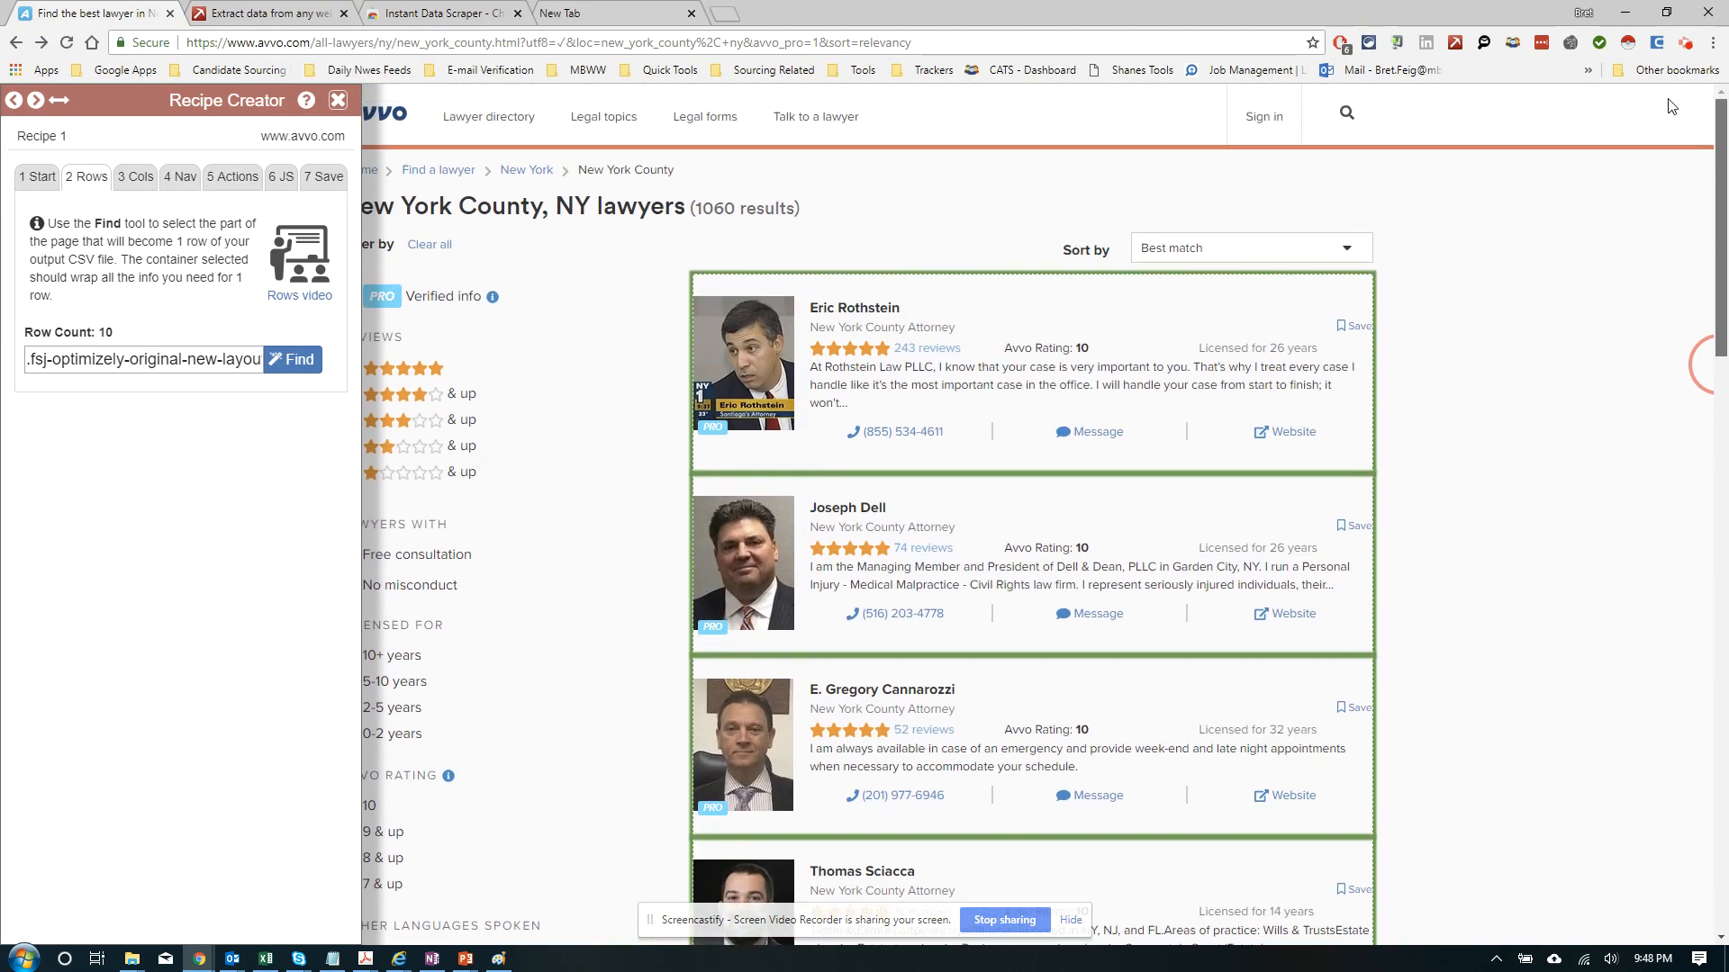
{"action": "left_click", "coordinate": [139, 178]}
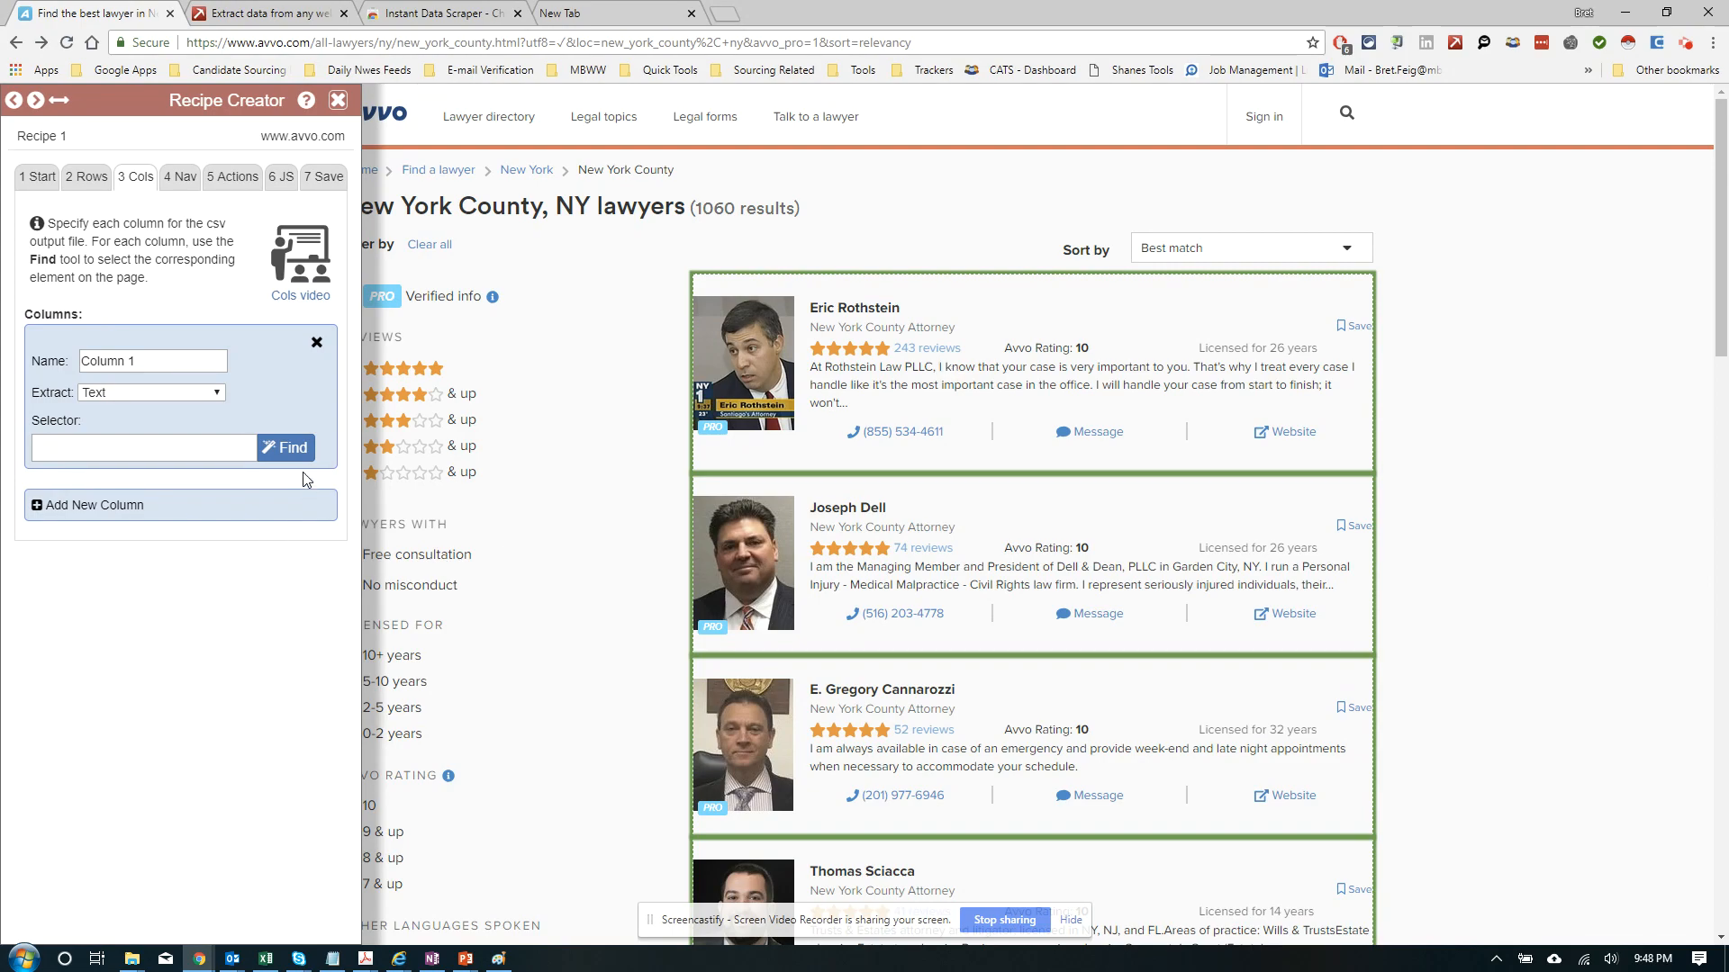
{"action": "left_click", "coordinate": [286, 447]}
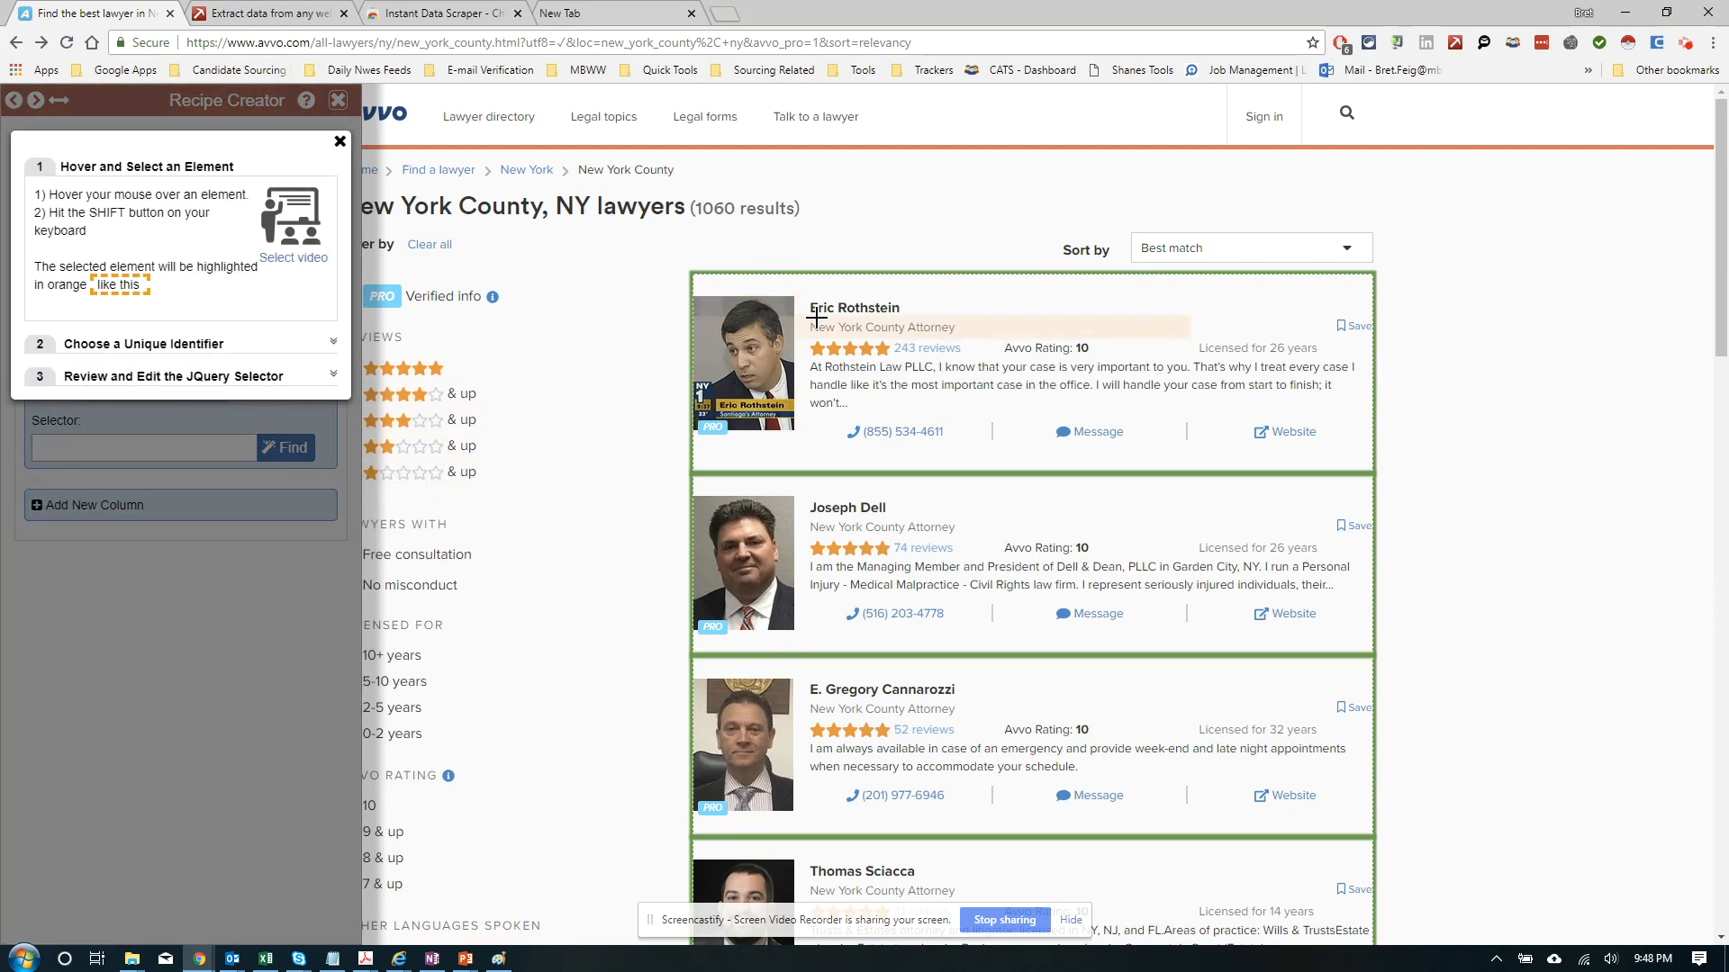
Try to identify the first lawyer's name line by the <div> element type and by the col-xs-8 class
{"action": "key", "text": "shift"}
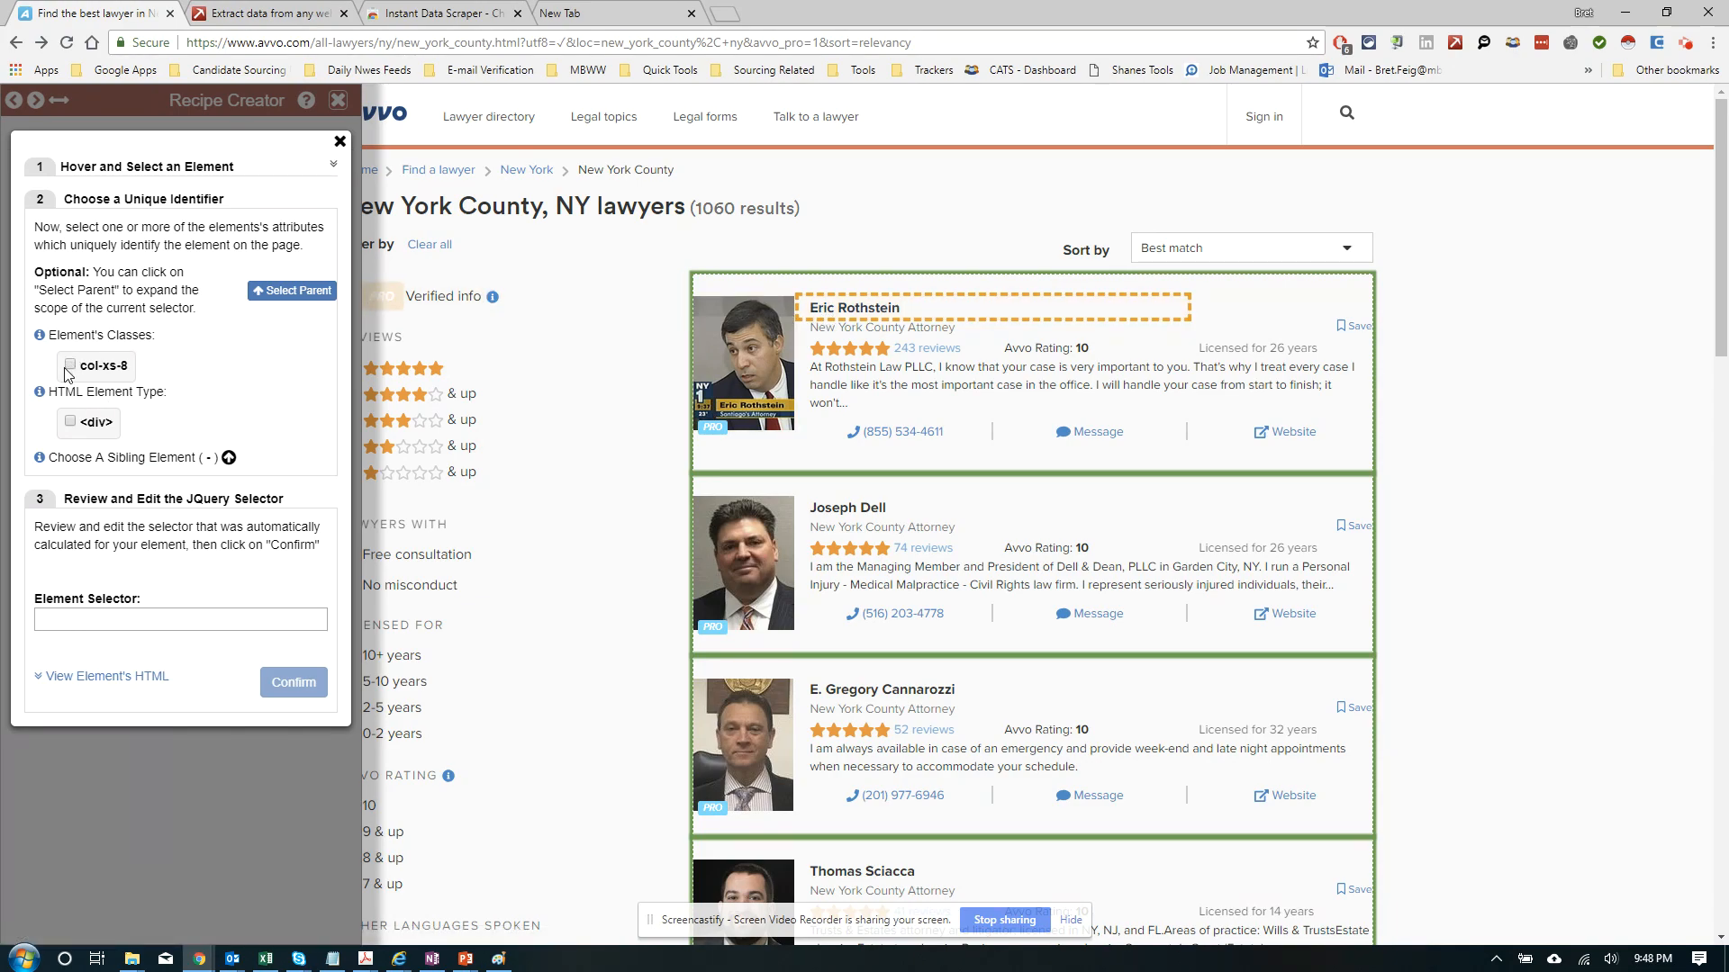
{"action": "left_click", "coordinate": [70, 422]}
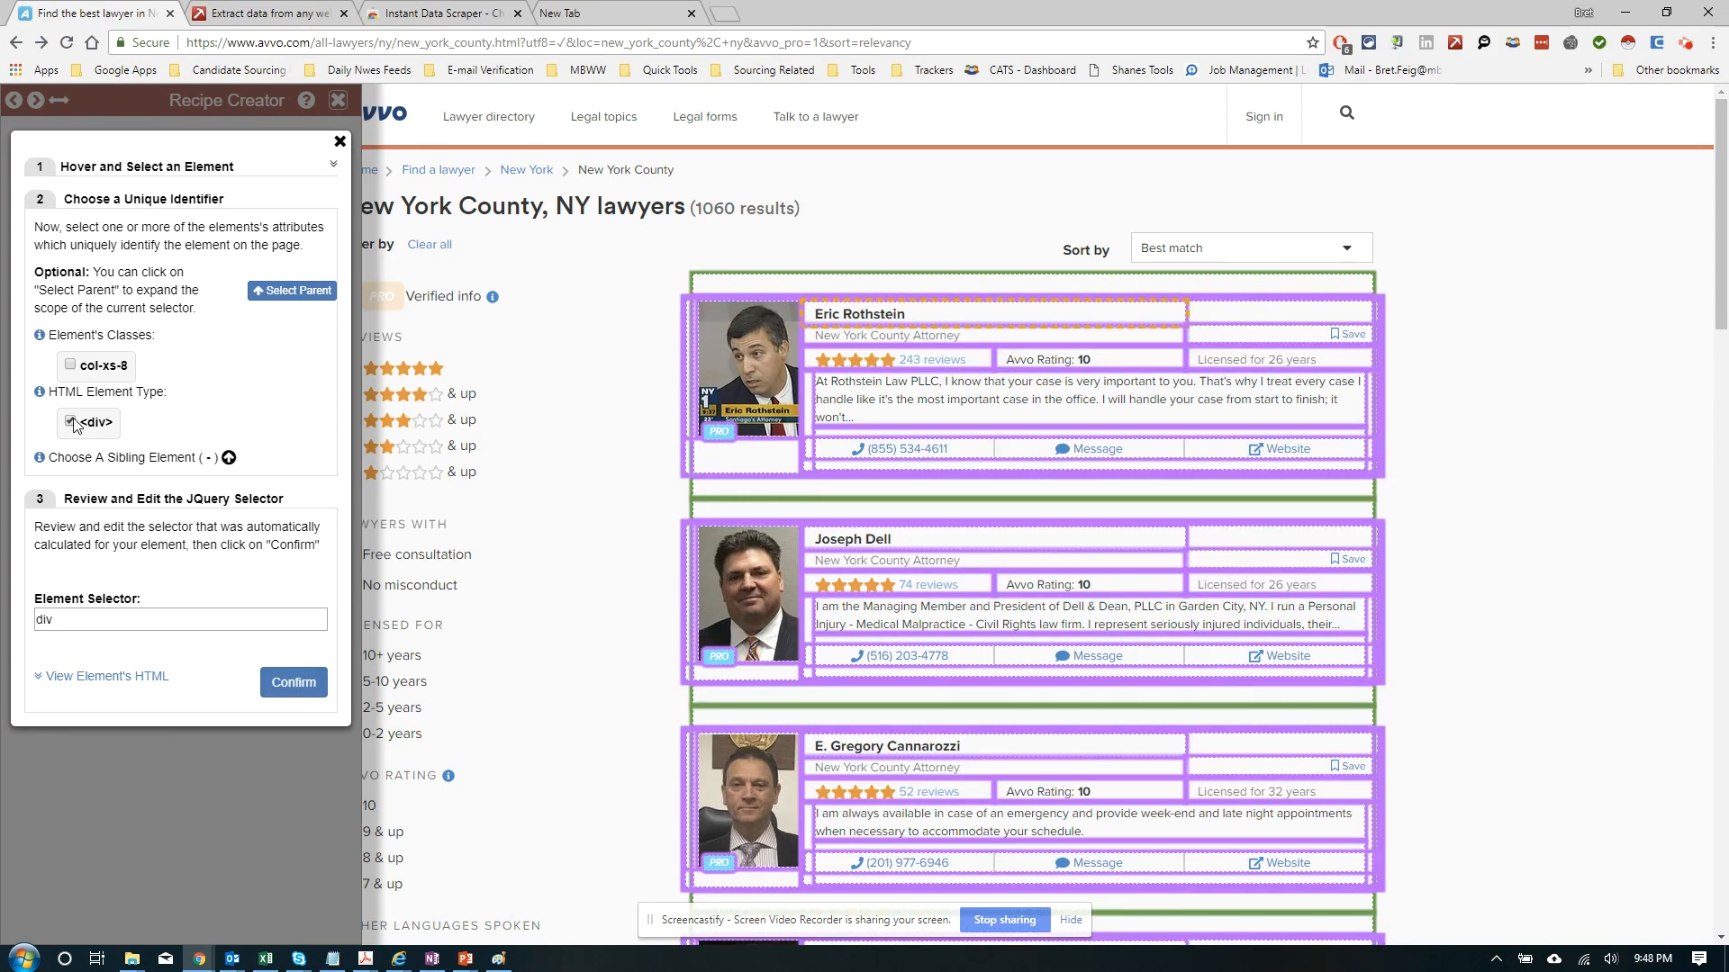
{"action": "left_click", "coordinate": [72, 421]}
{"action": "left_click", "coordinate": [71, 365]}
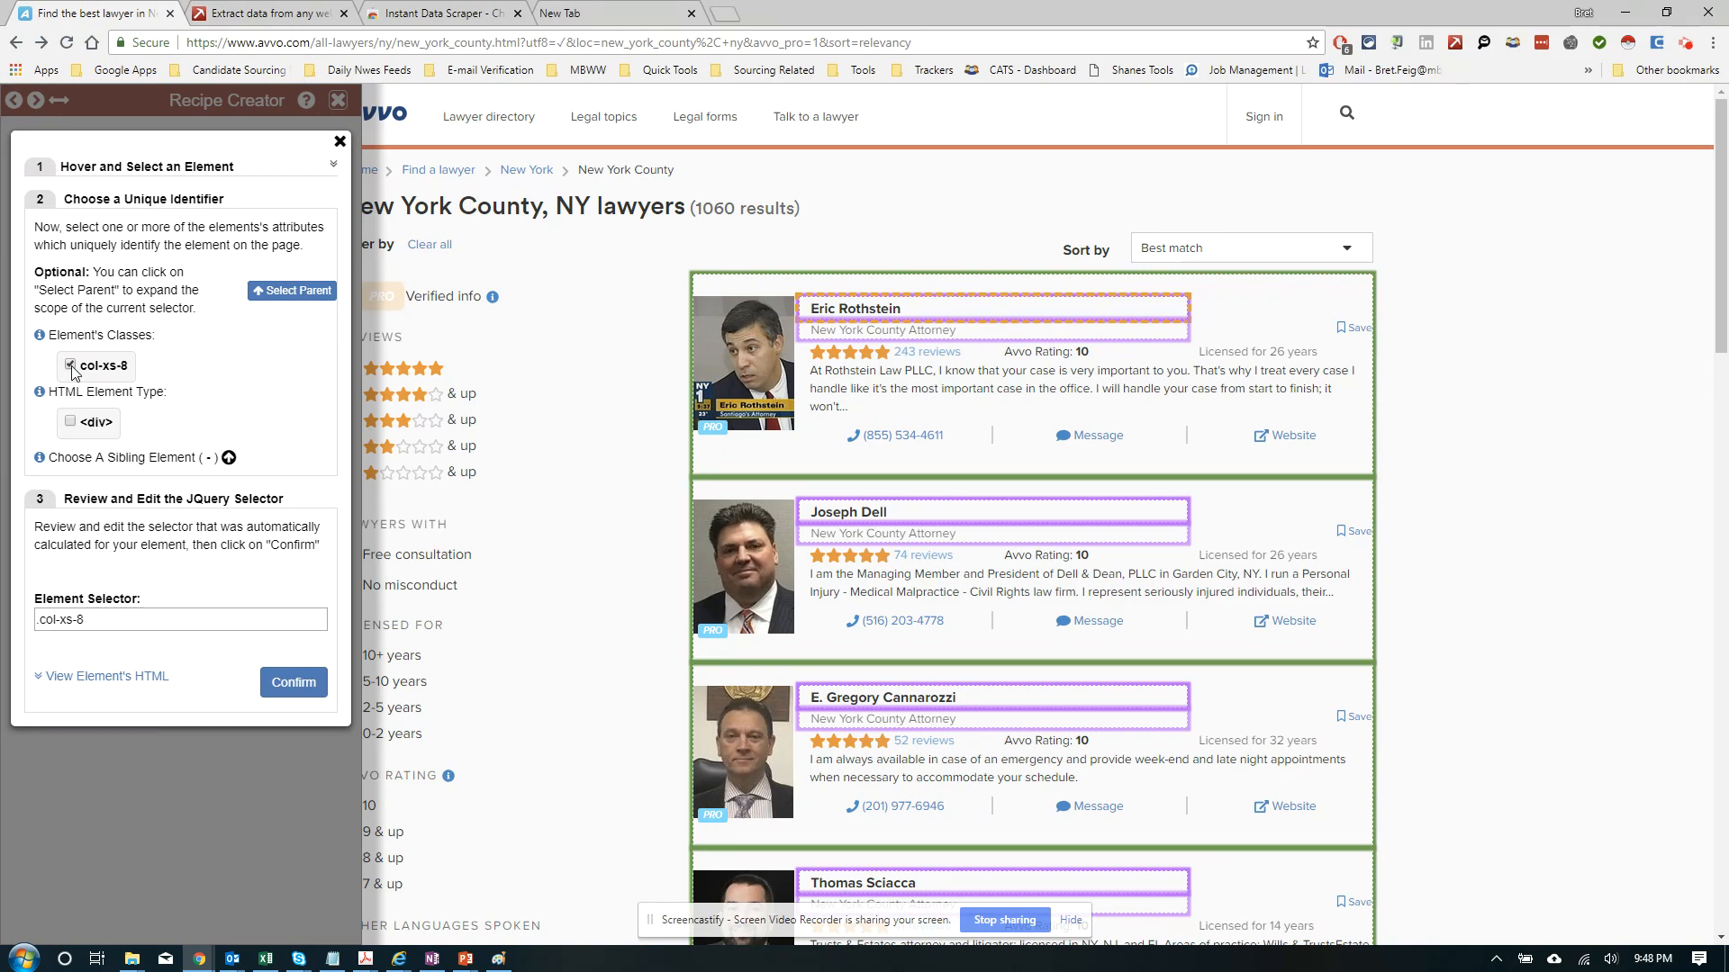
{"action": "left_click", "coordinate": [71, 366]}
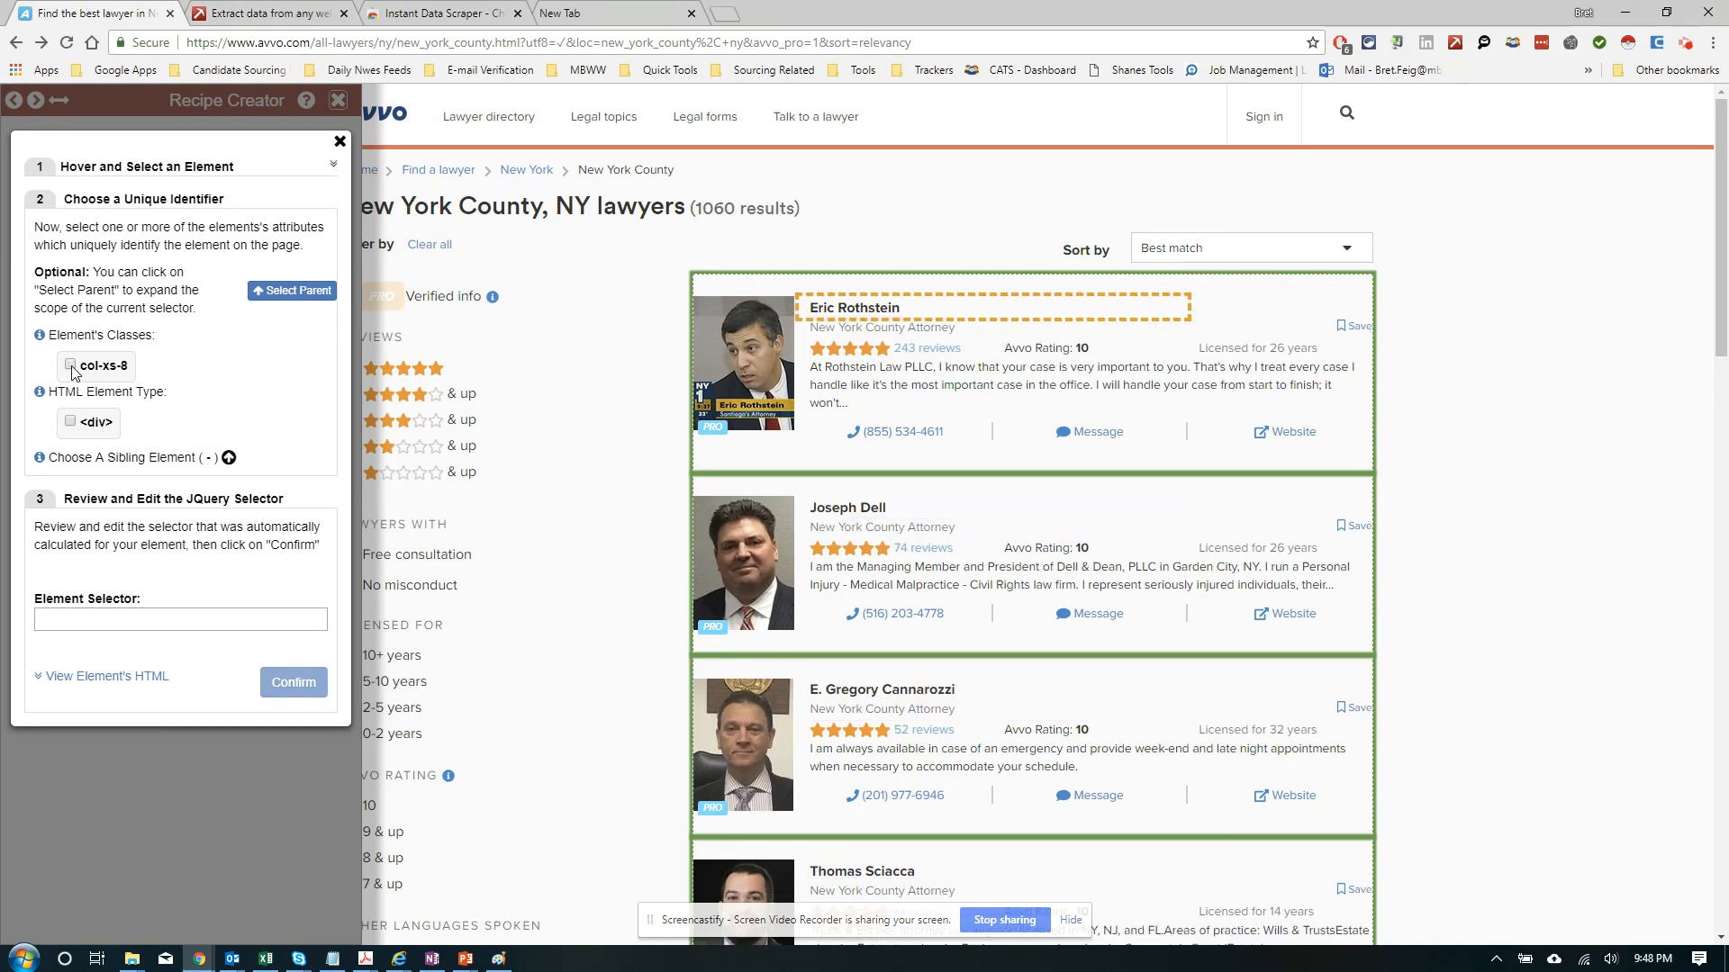
Try successive parent elements of the name line as the column selector, including the classes row and col-xs-9.col-sm-10
{"action": "left_click", "coordinate": [285, 302]}
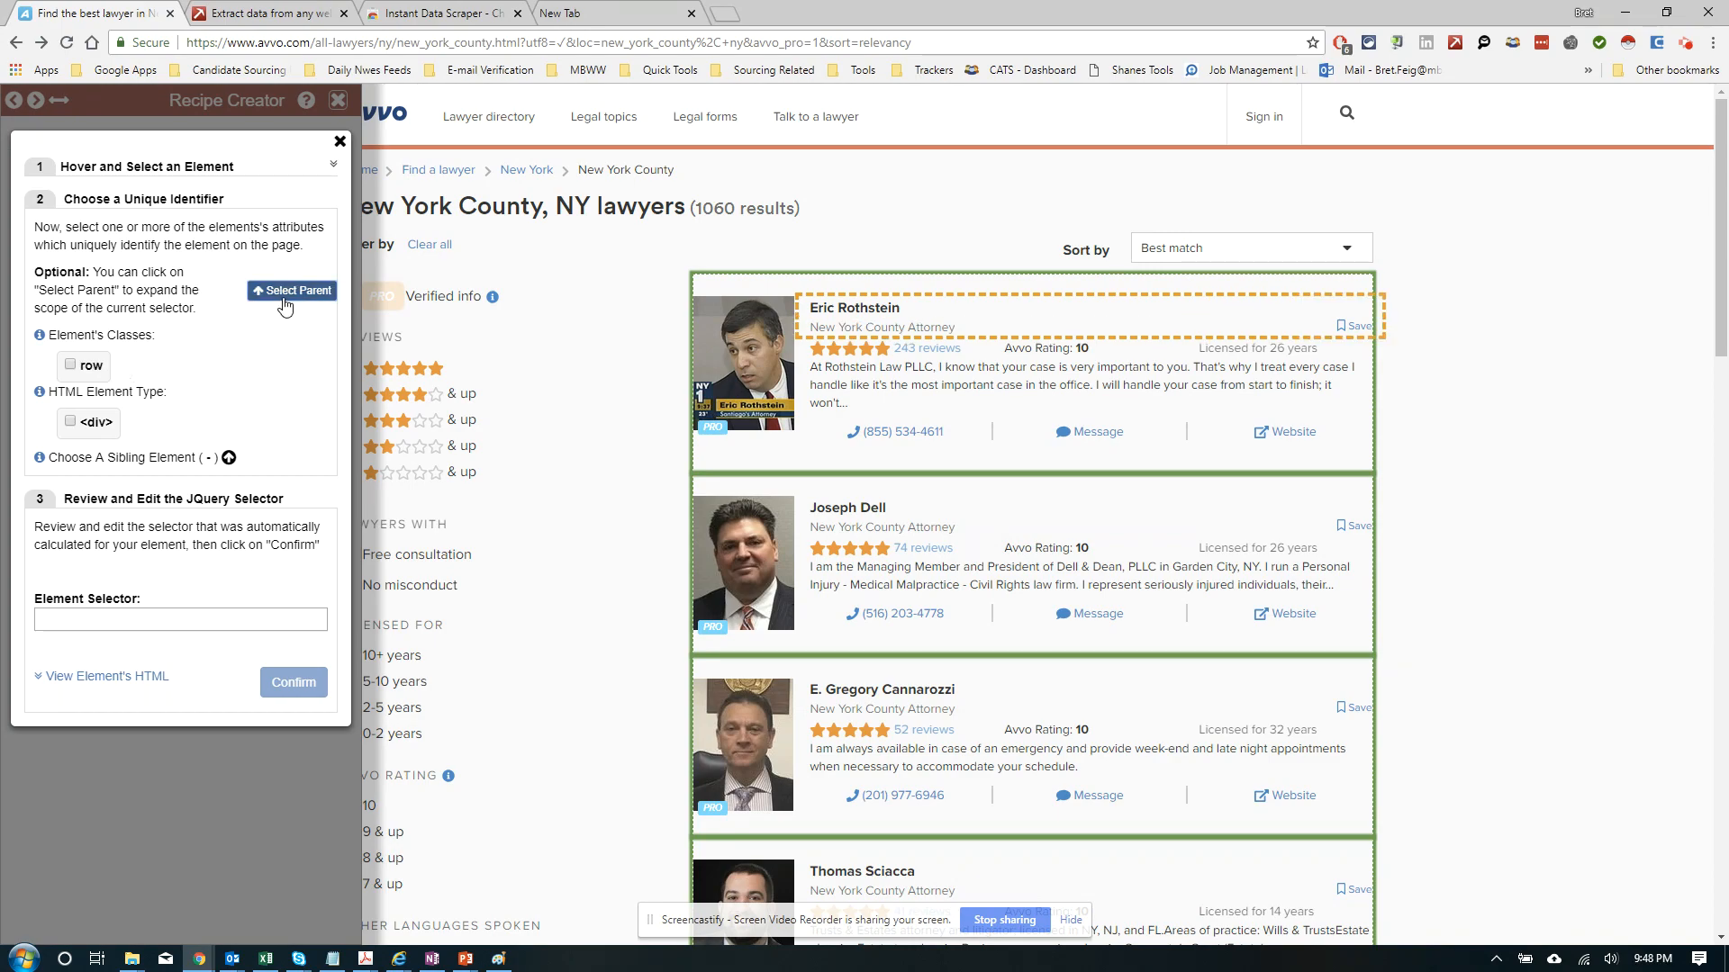
{"action": "left_click", "coordinate": [78, 371]}
{"action": "left_click", "coordinate": [77, 370]}
{"action": "left_click", "coordinate": [270, 290]}
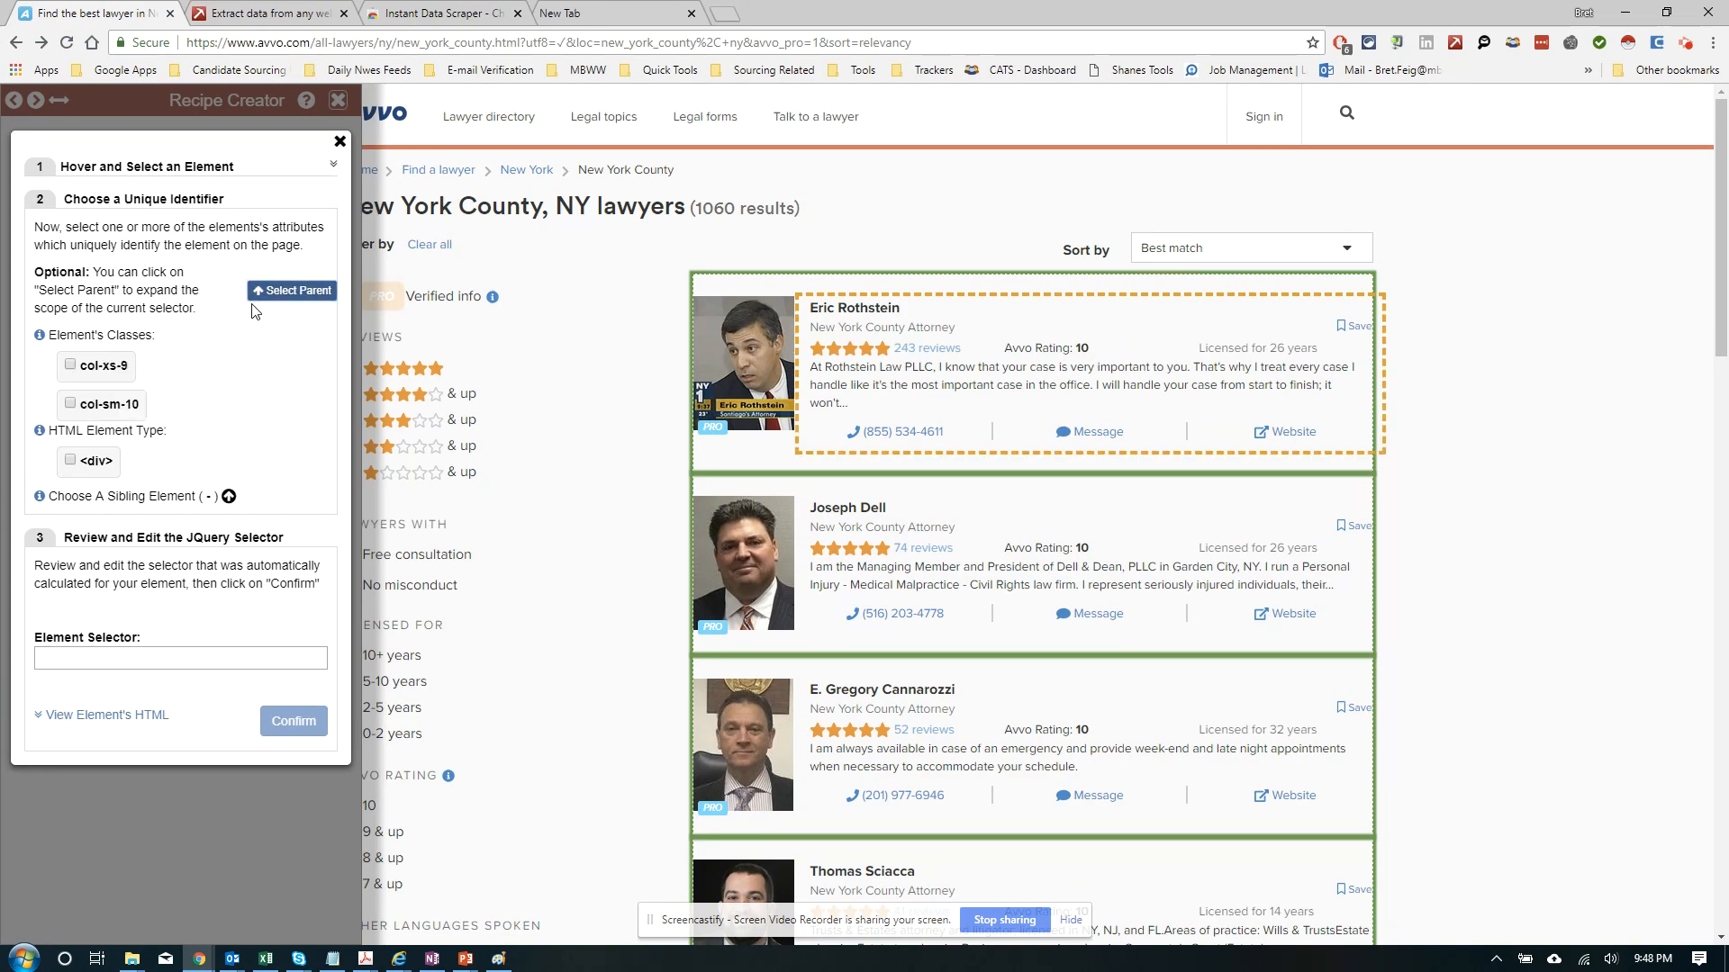
{"action": "left_click", "coordinate": [70, 368]}
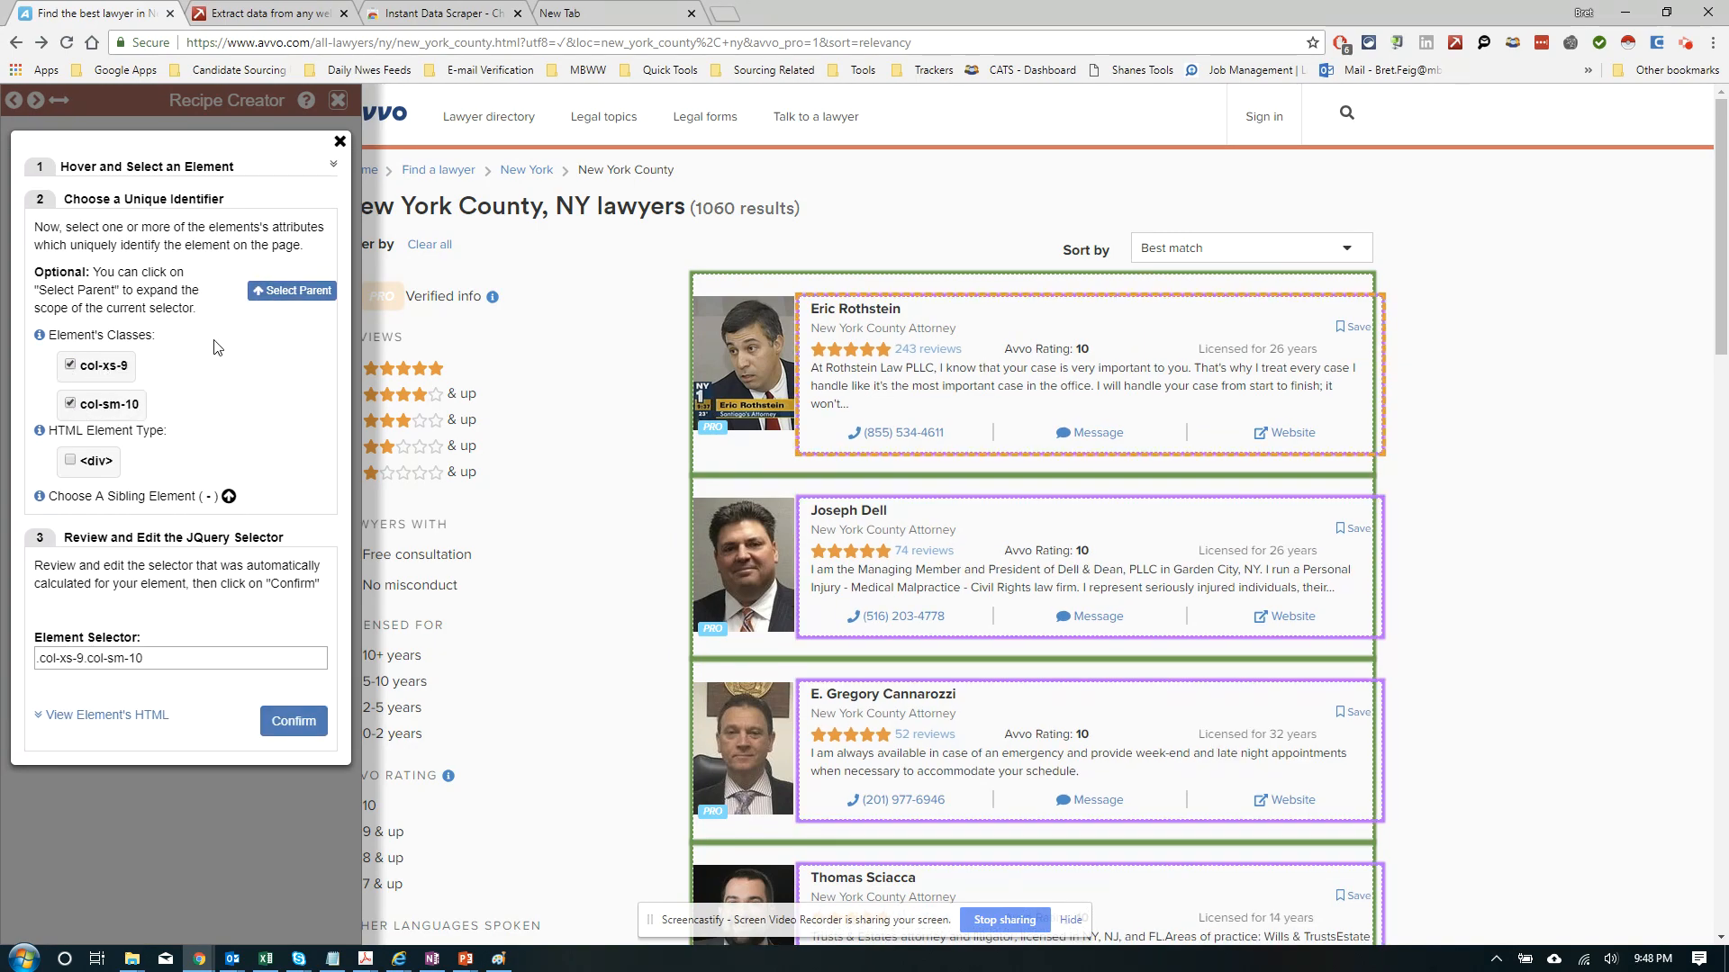
{"action": "left_click", "coordinate": [276, 295]}
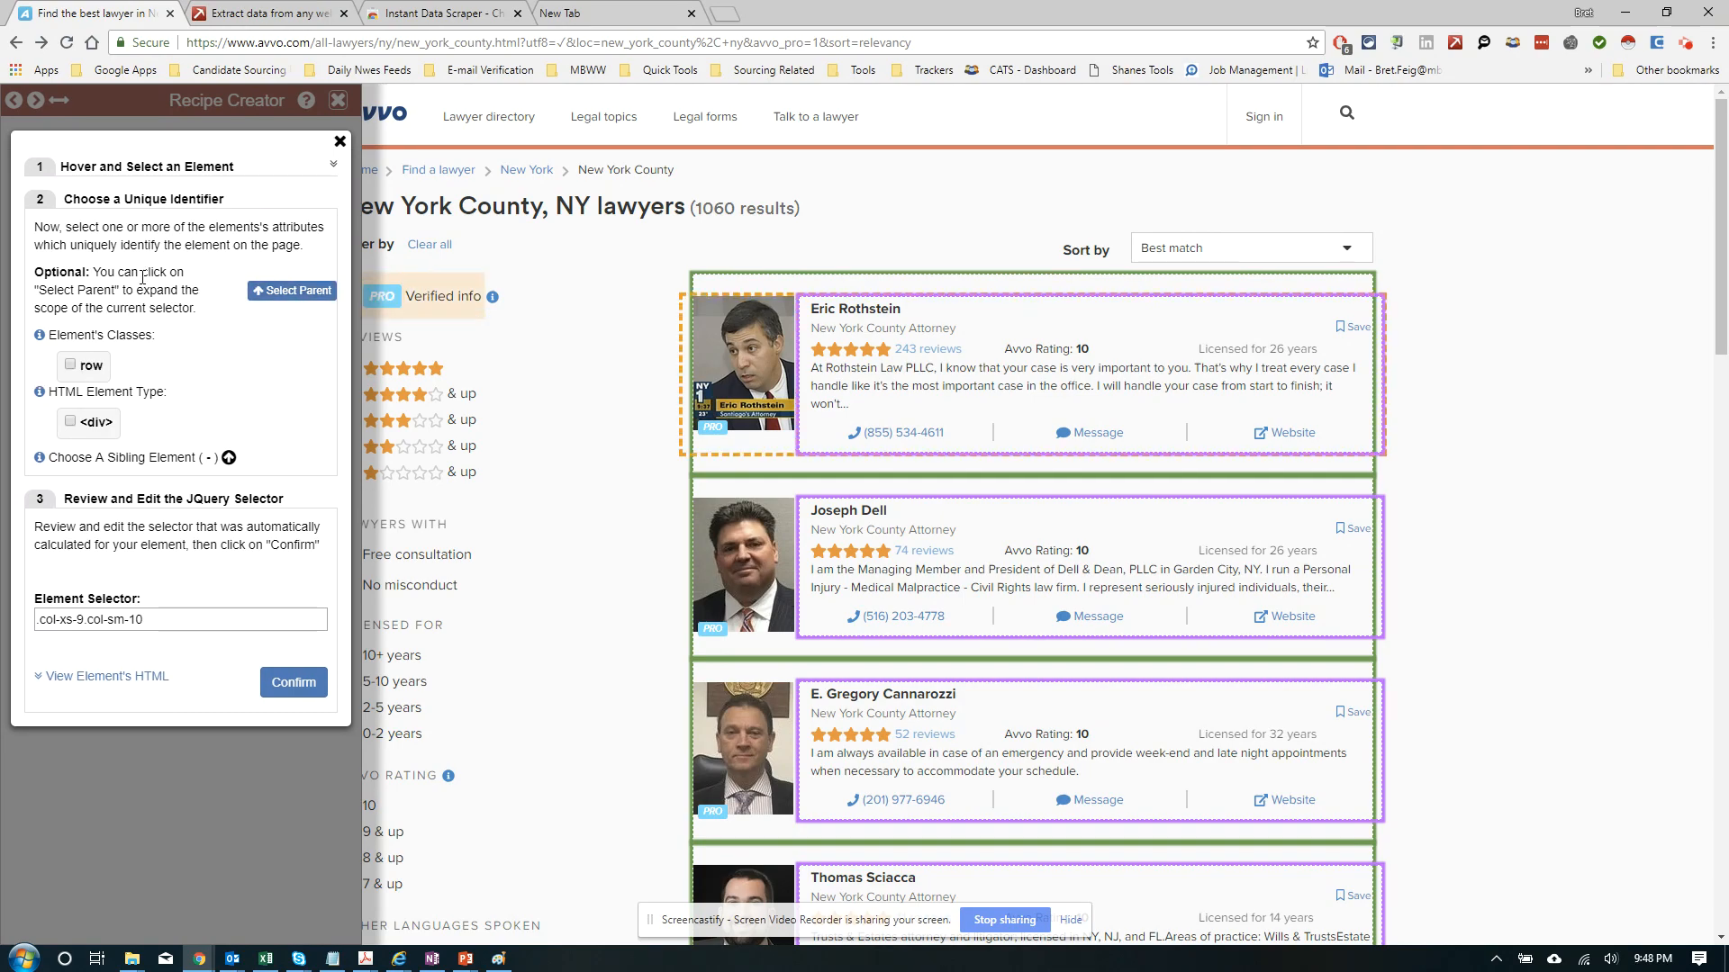
{"action": "left_click", "coordinate": [300, 294]}
{"action": "left_click", "coordinate": [300, 293]}
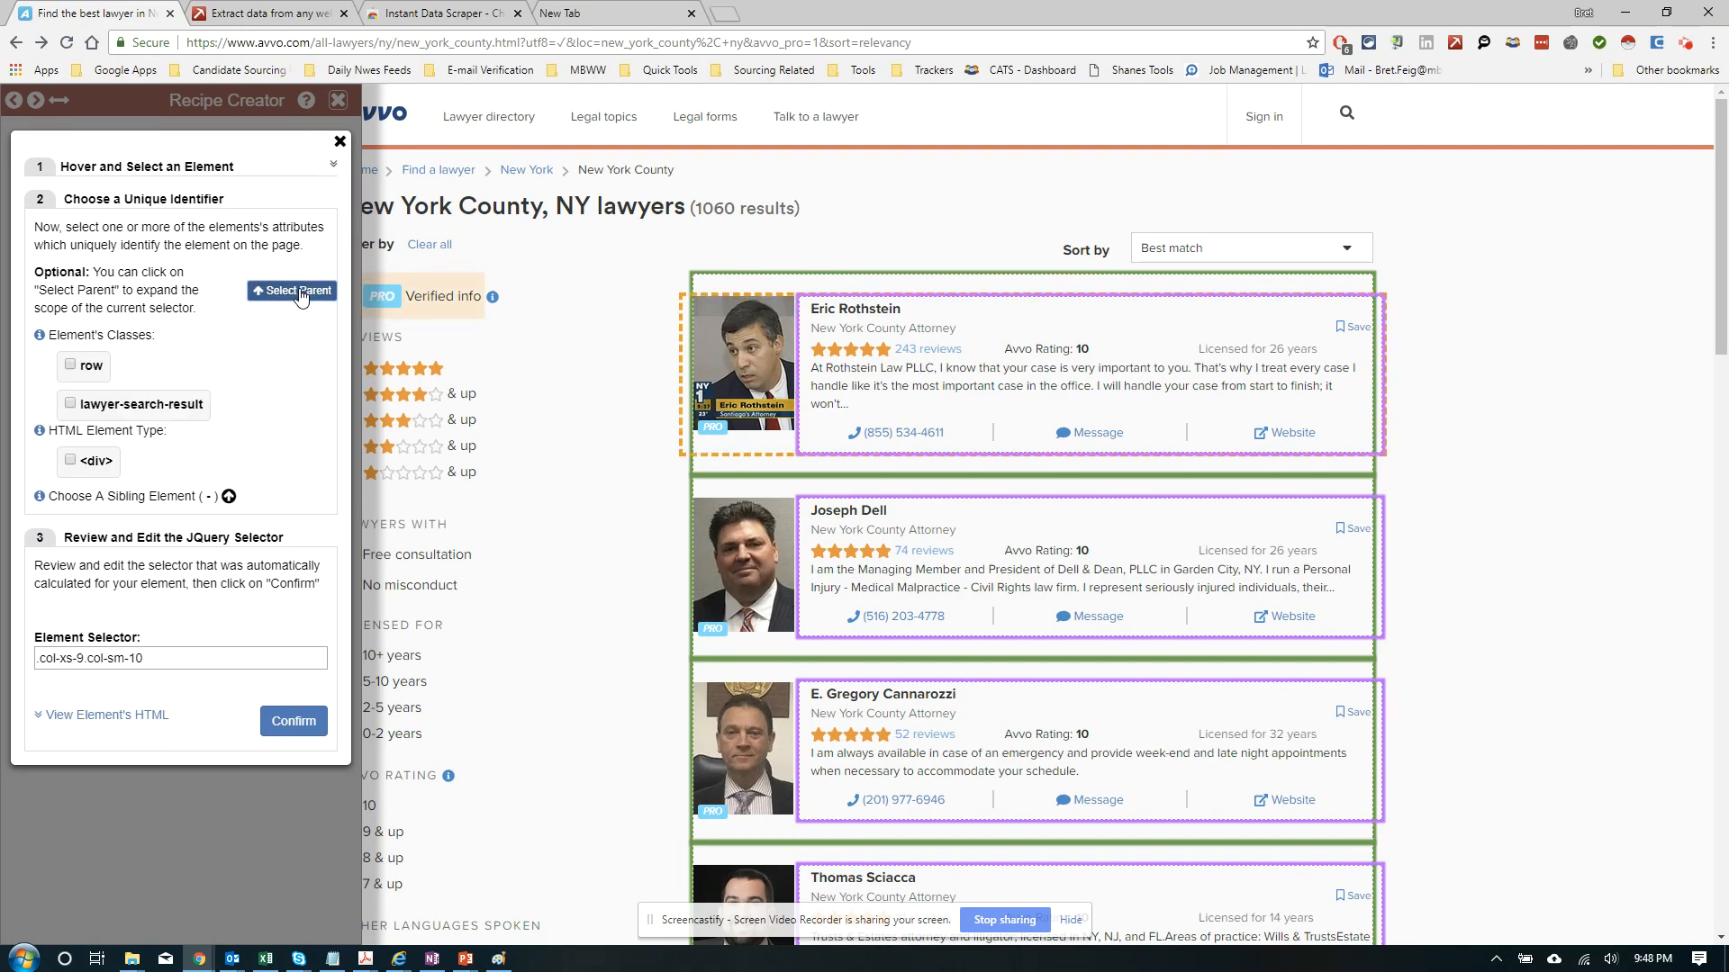
{"action": "left_click", "coordinate": [300, 293]}
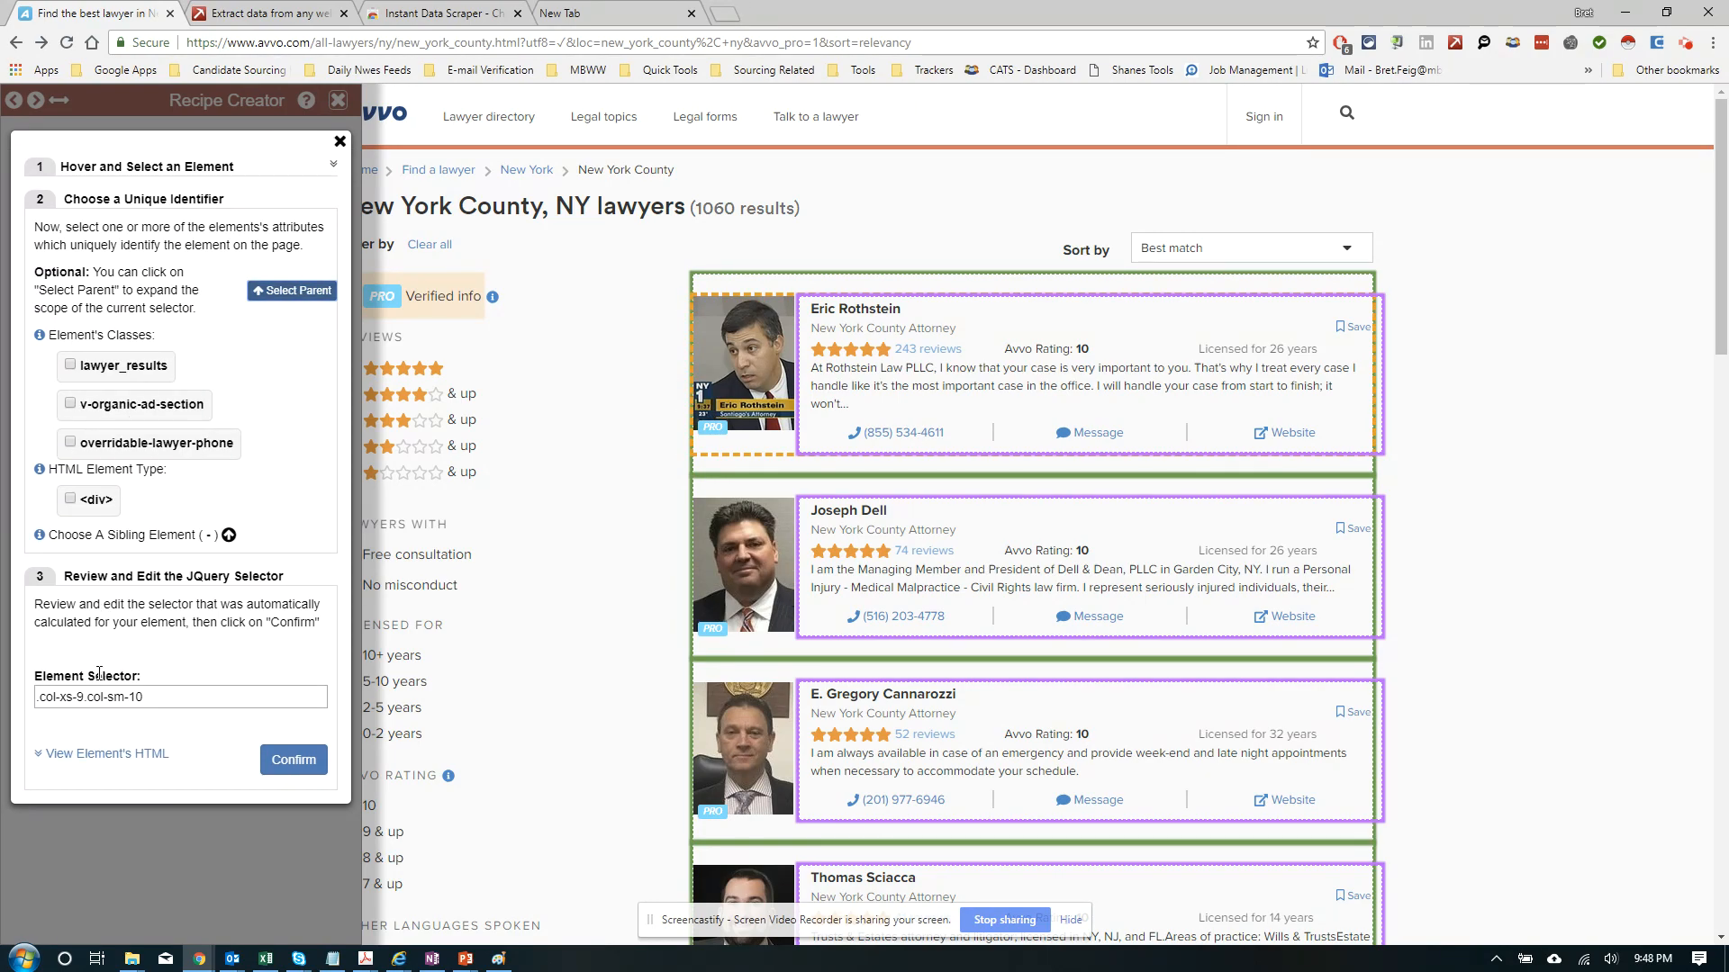
Select the first lawyer's name as the column element and try identifying it by the <strong> element type
{"action": "left_click", "coordinate": [821, 315]}
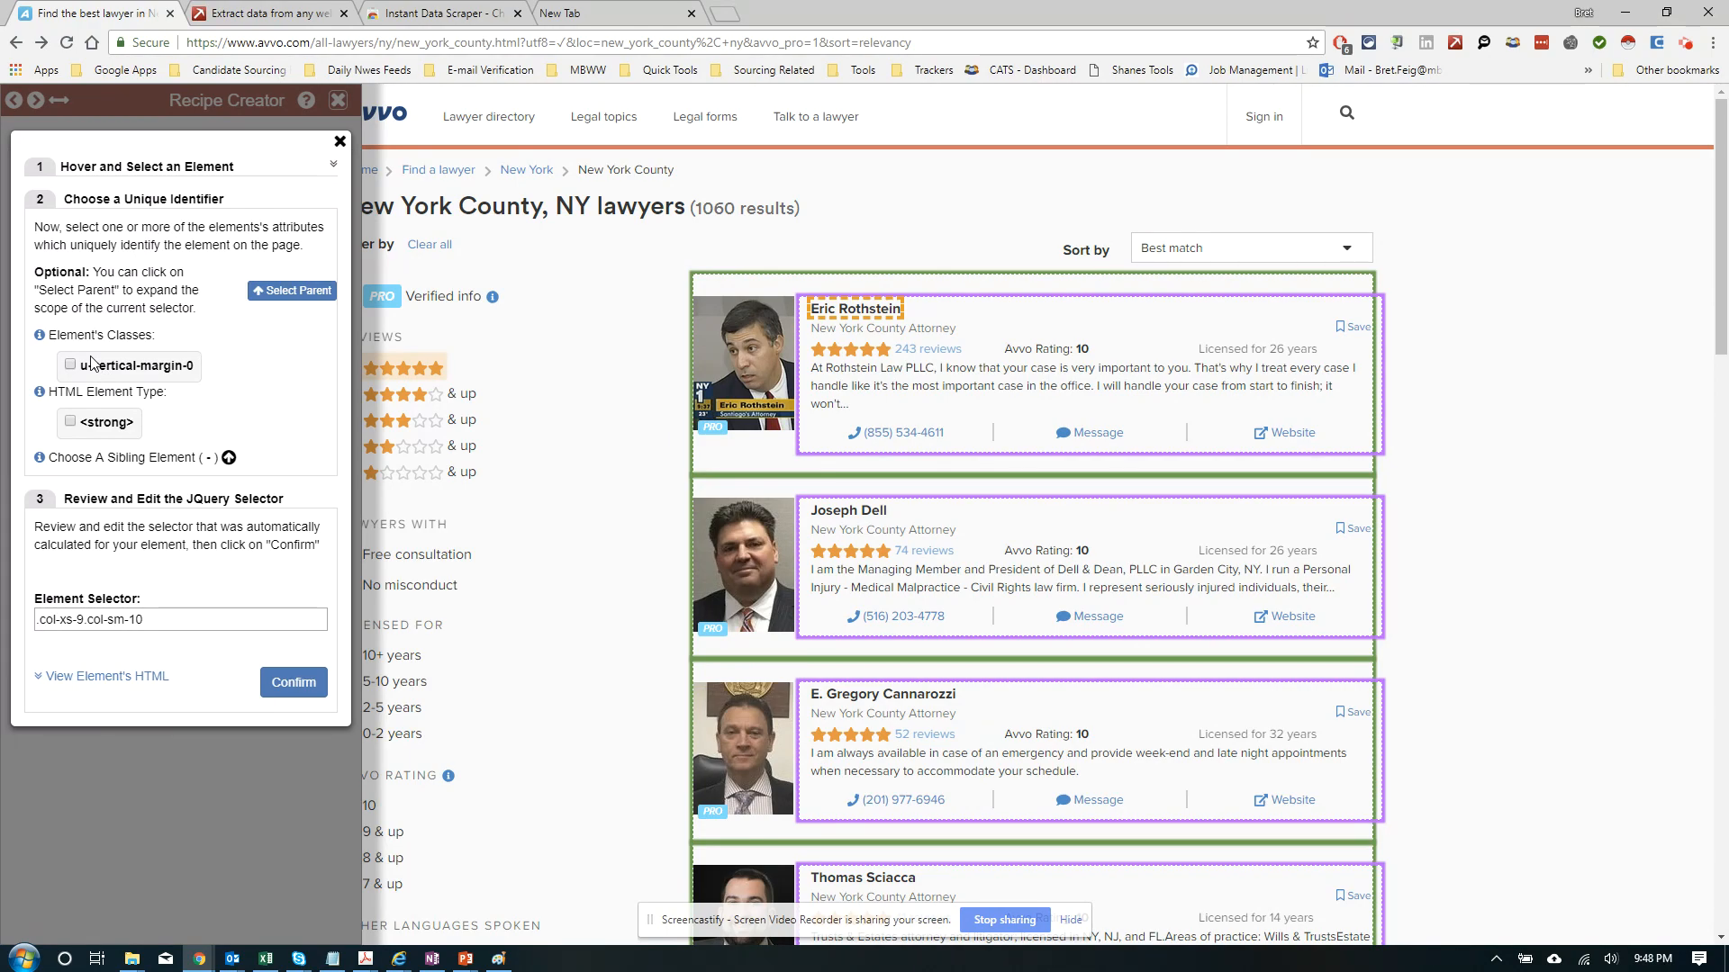
{"action": "left_click", "coordinate": [70, 421]}
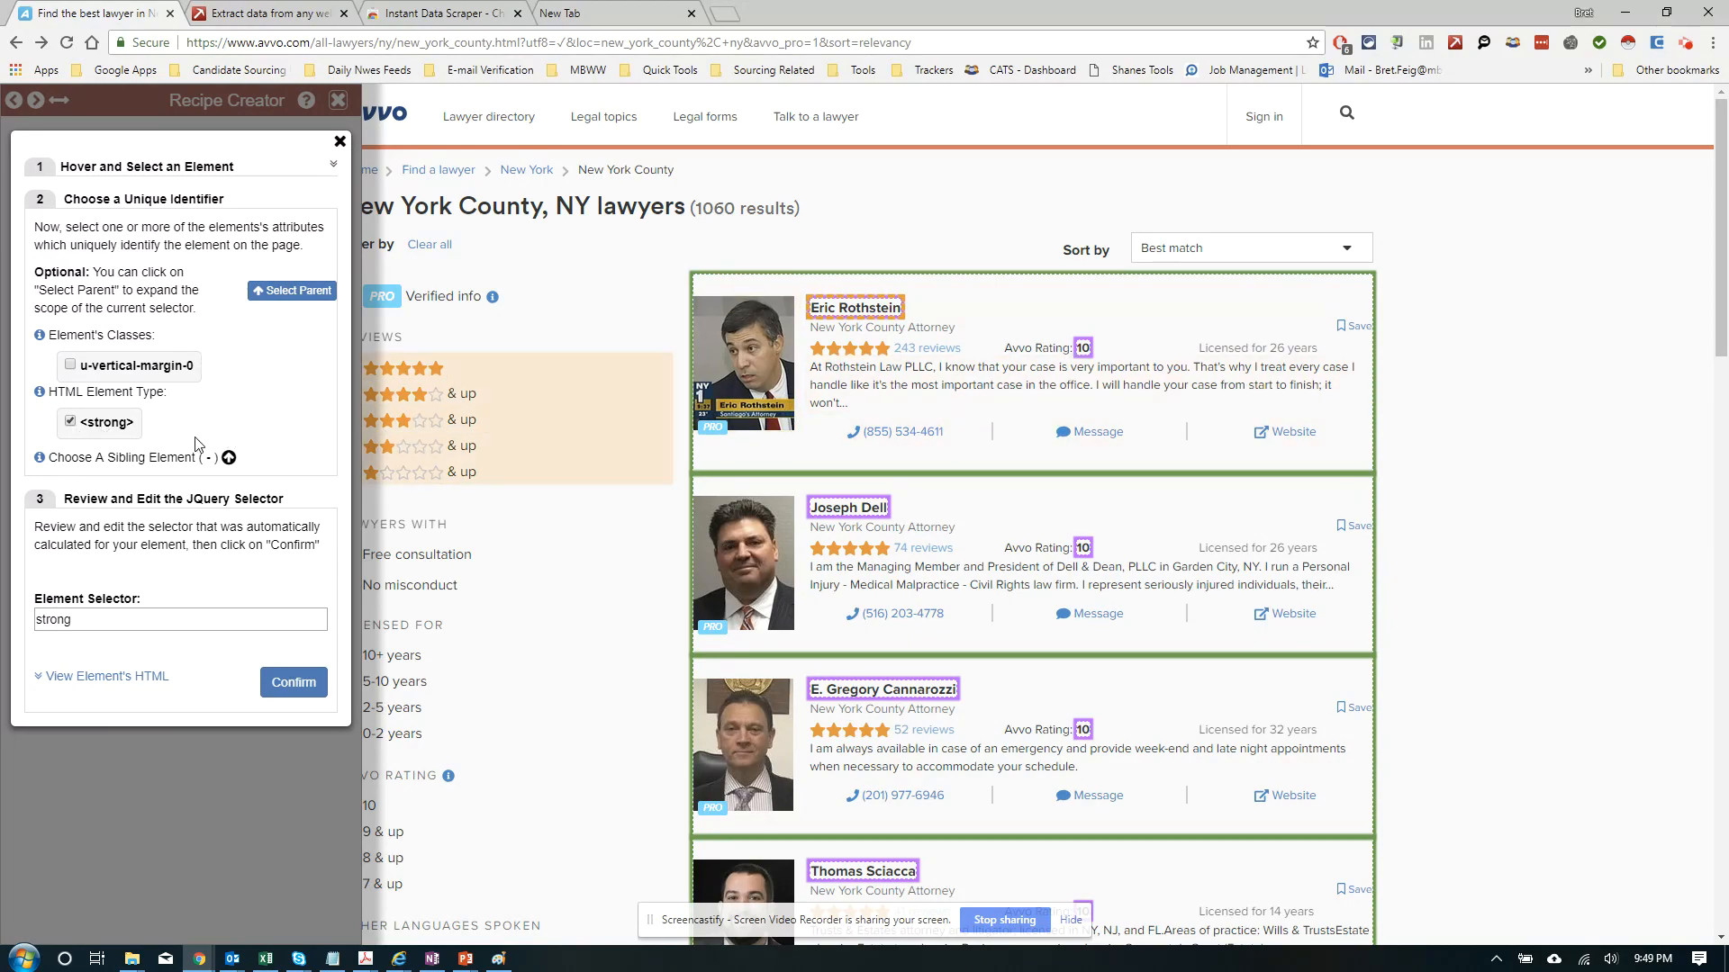
{"action": "left_click", "coordinate": [90, 425]}
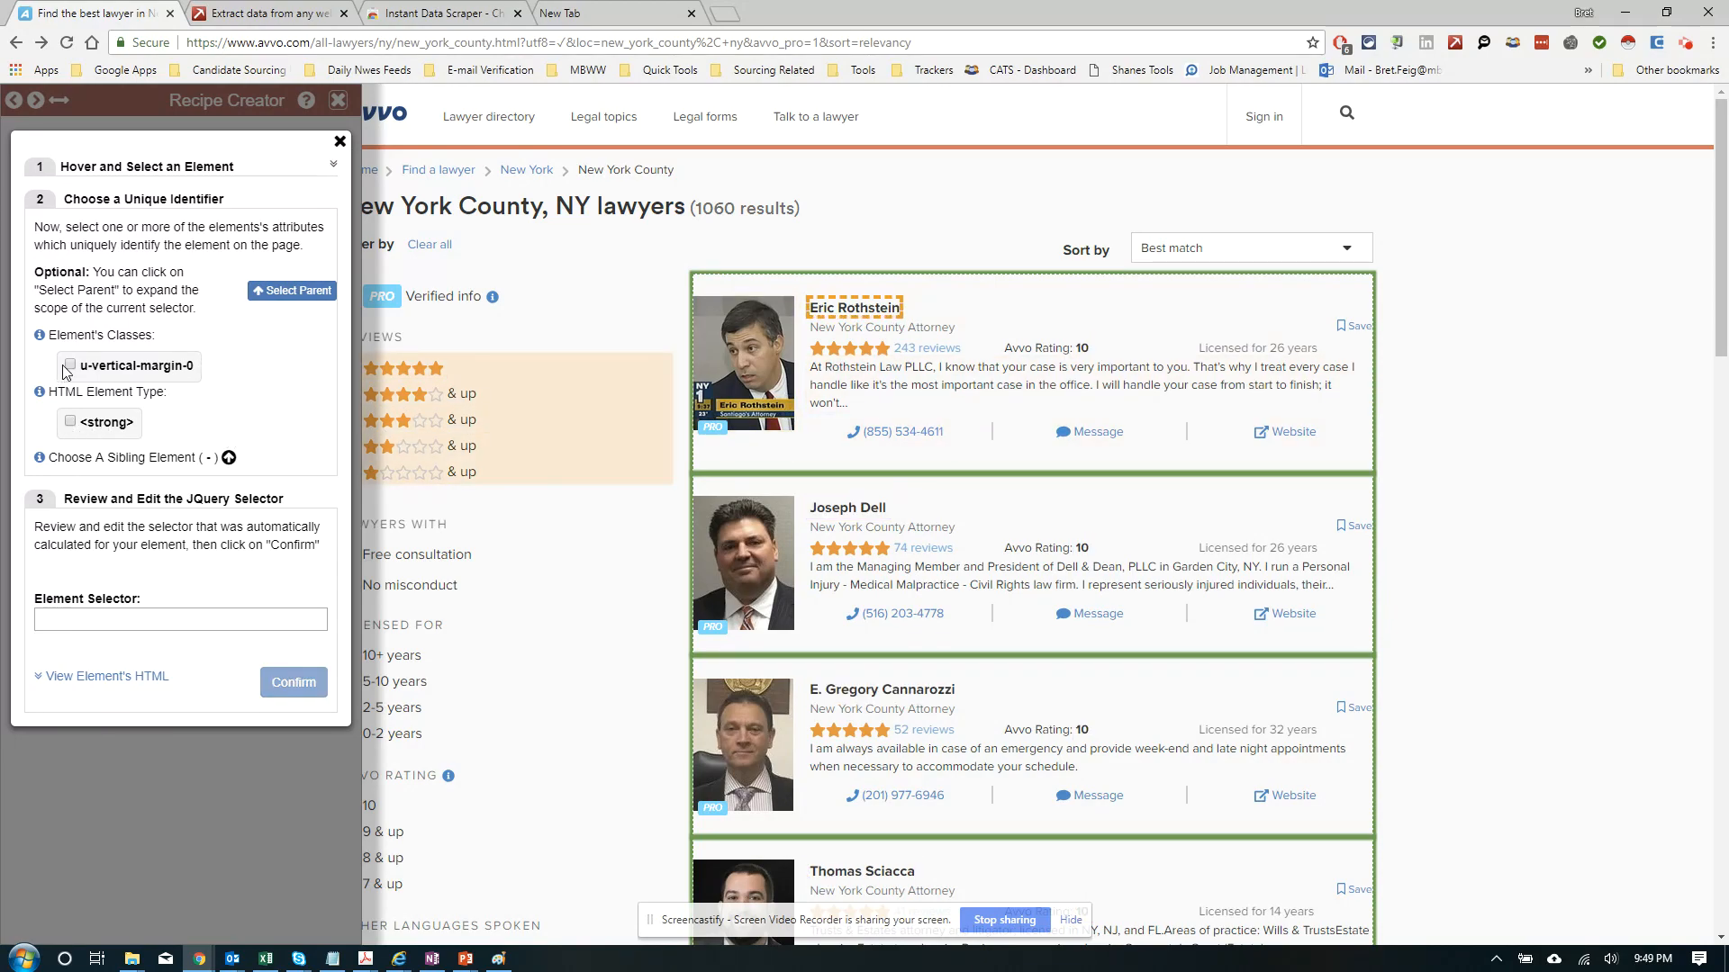
Define Column 1 from the lawyer's name using the class u-vertical-margin-0 with sibling element 0, and confirm the selector
{"action": "left_click", "coordinate": [71, 365]}
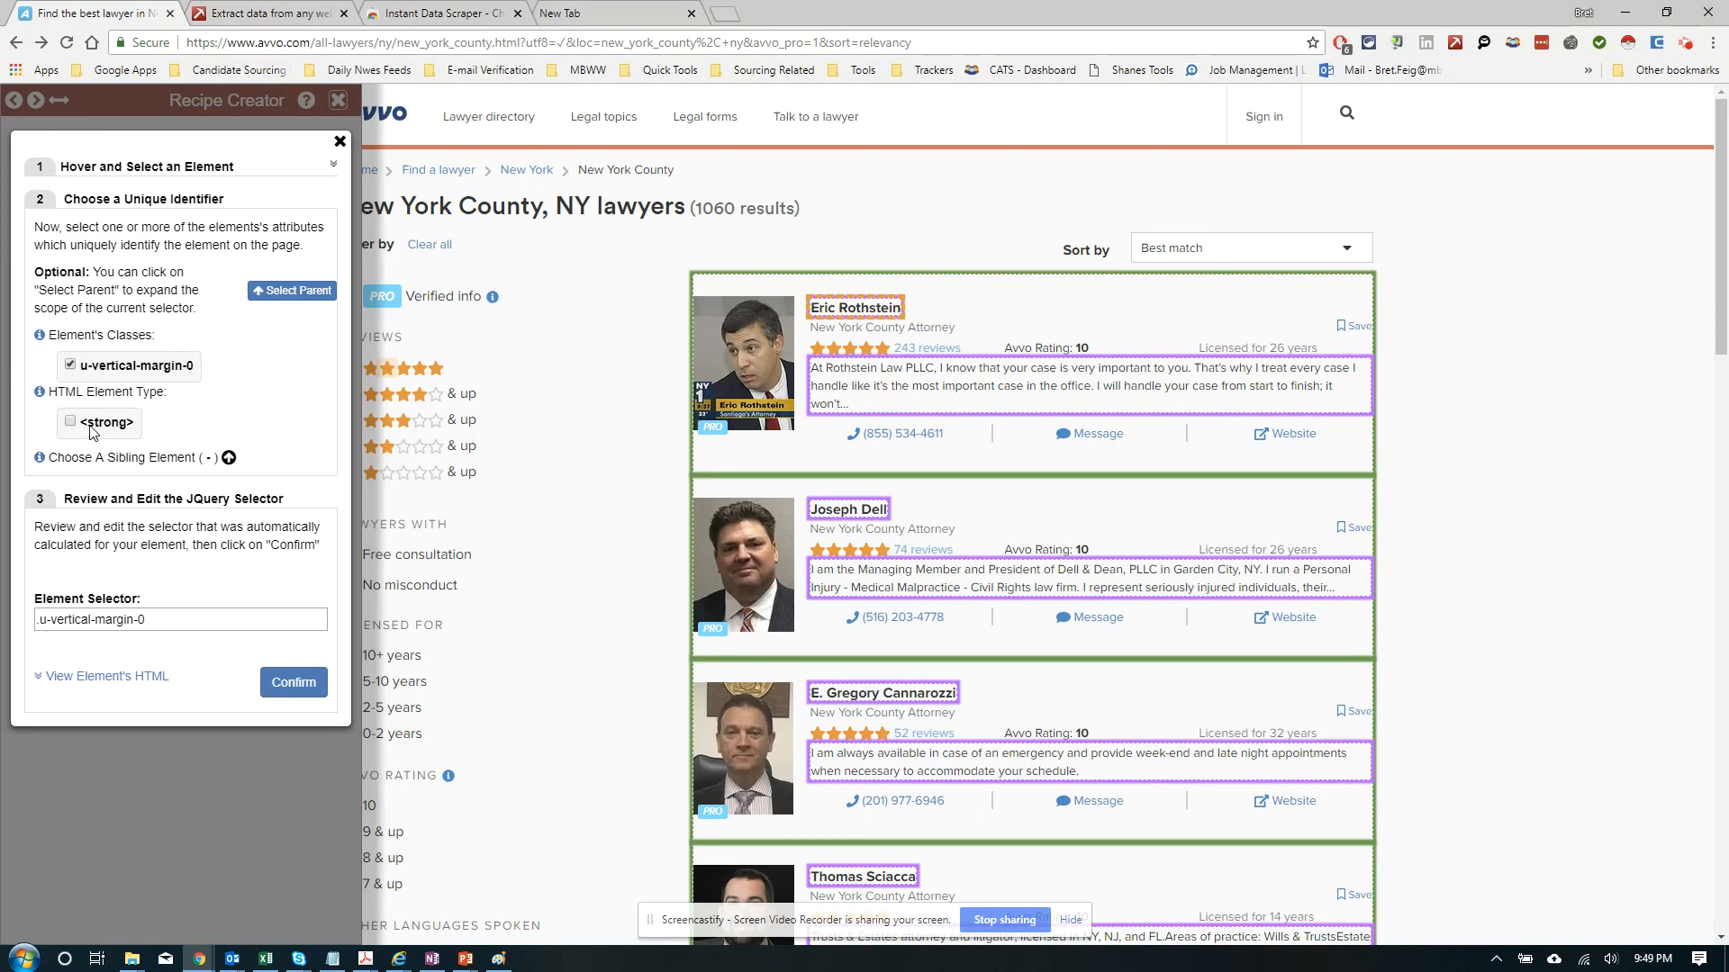
{"action": "left_click", "coordinate": [71, 365]}
{"action": "left_click", "coordinate": [71, 365]}
{"action": "left_click", "coordinate": [228, 458]}
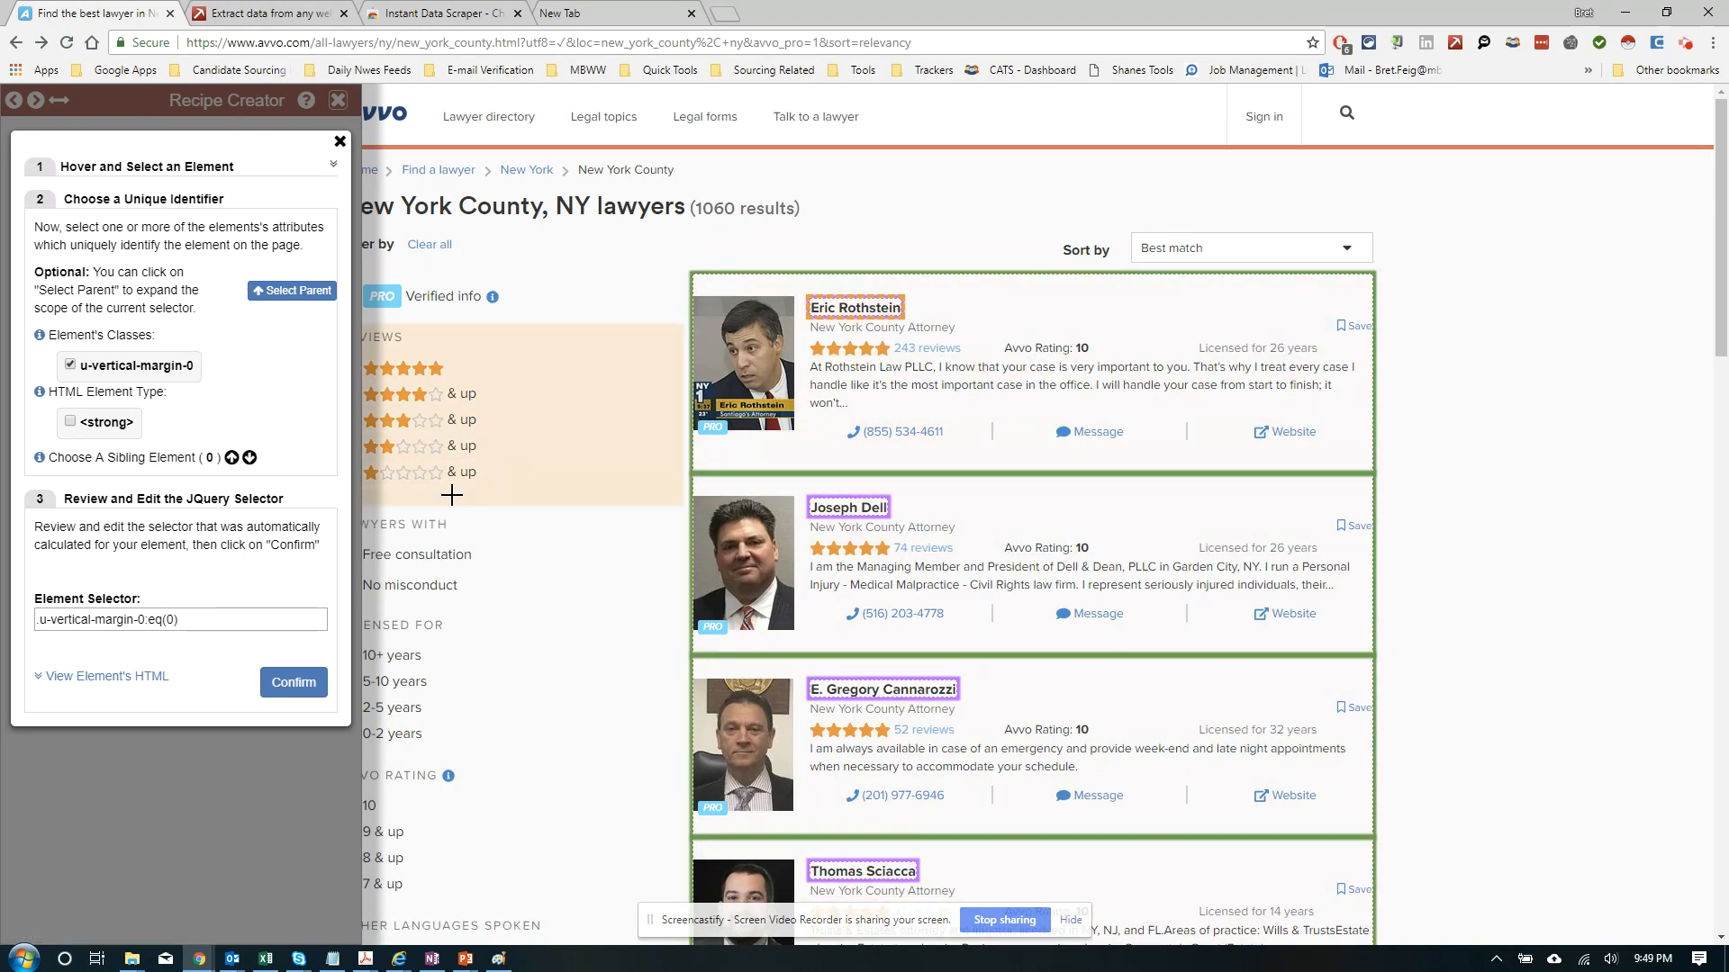
{"action": "scroll", "coordinate": [836, 652], "scroll_direction": "down", "scroll_amount": 6}
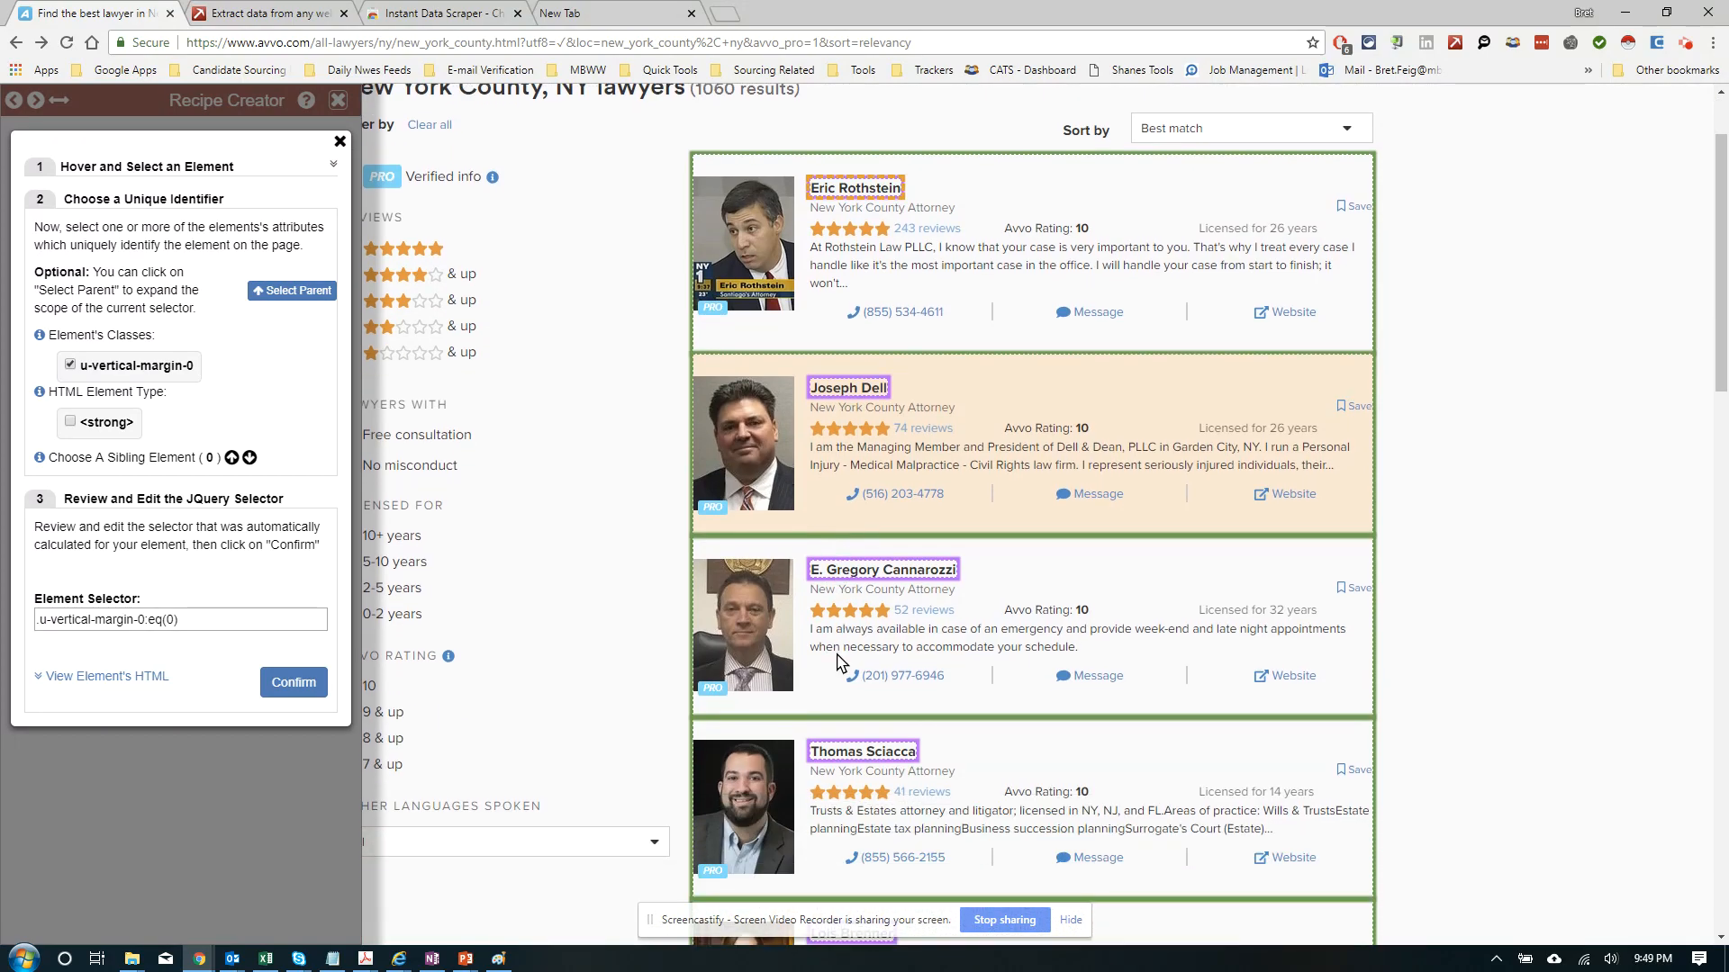
{"action": "scroll", "coordinate": [839, 646], "scroll_direction": "up", "scroll_amount": 3}
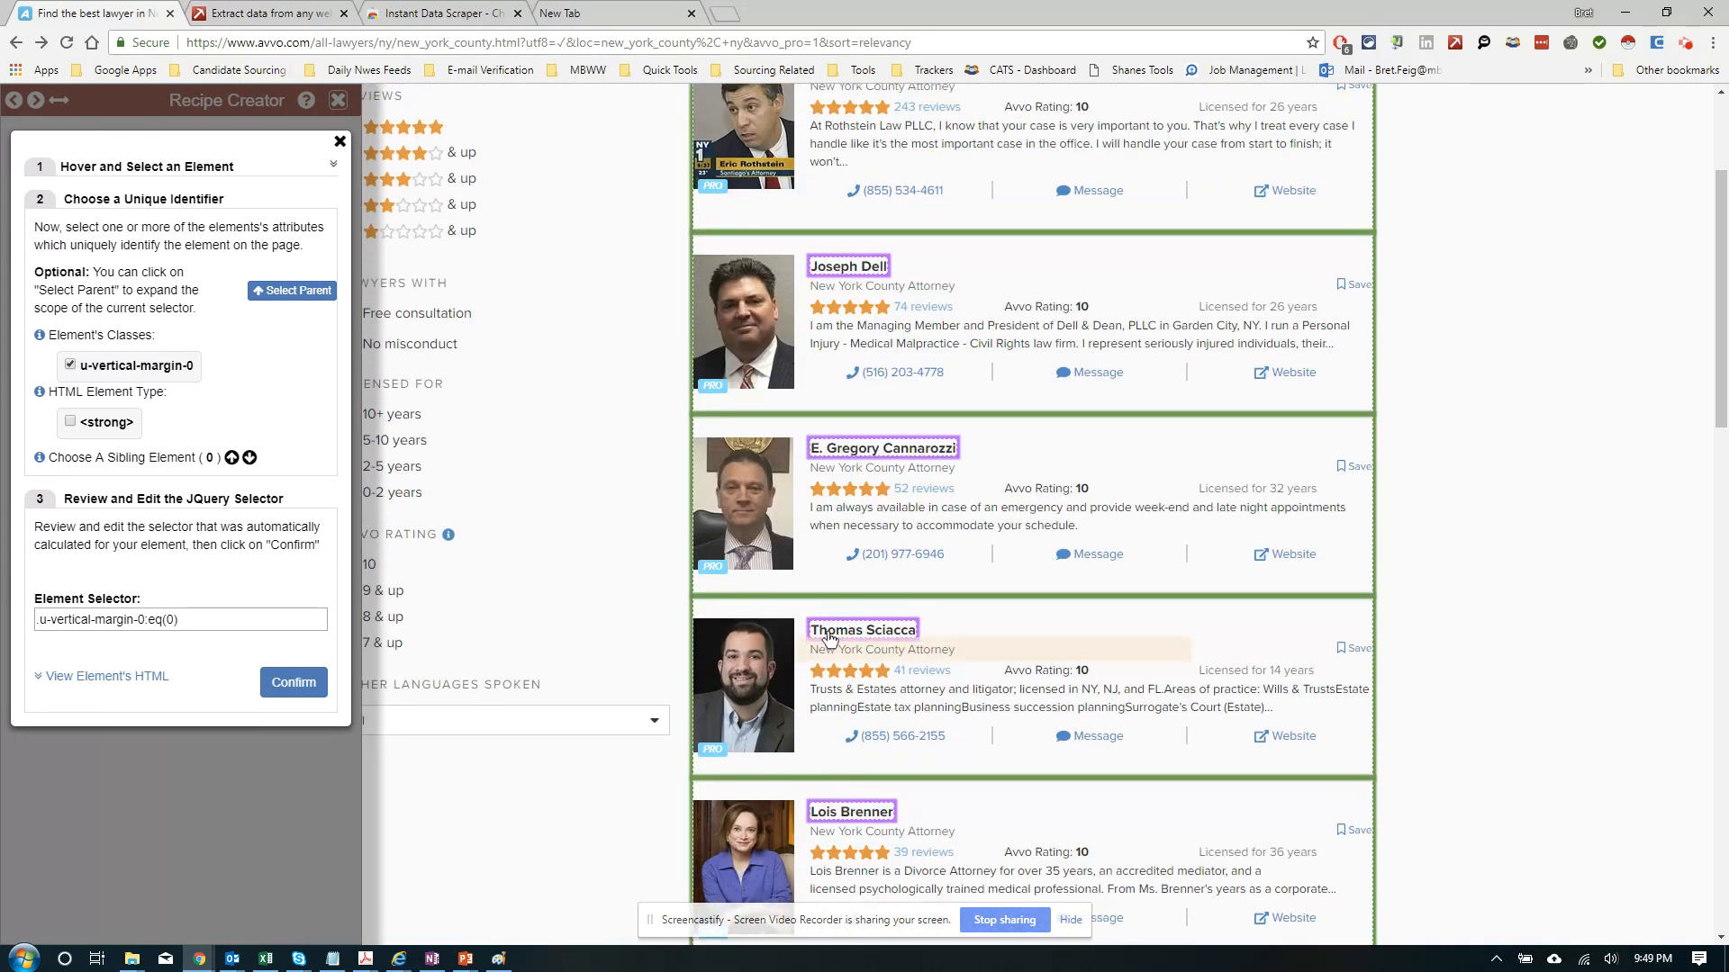
{"action": "left_click", "coordinate": [311, 681]}
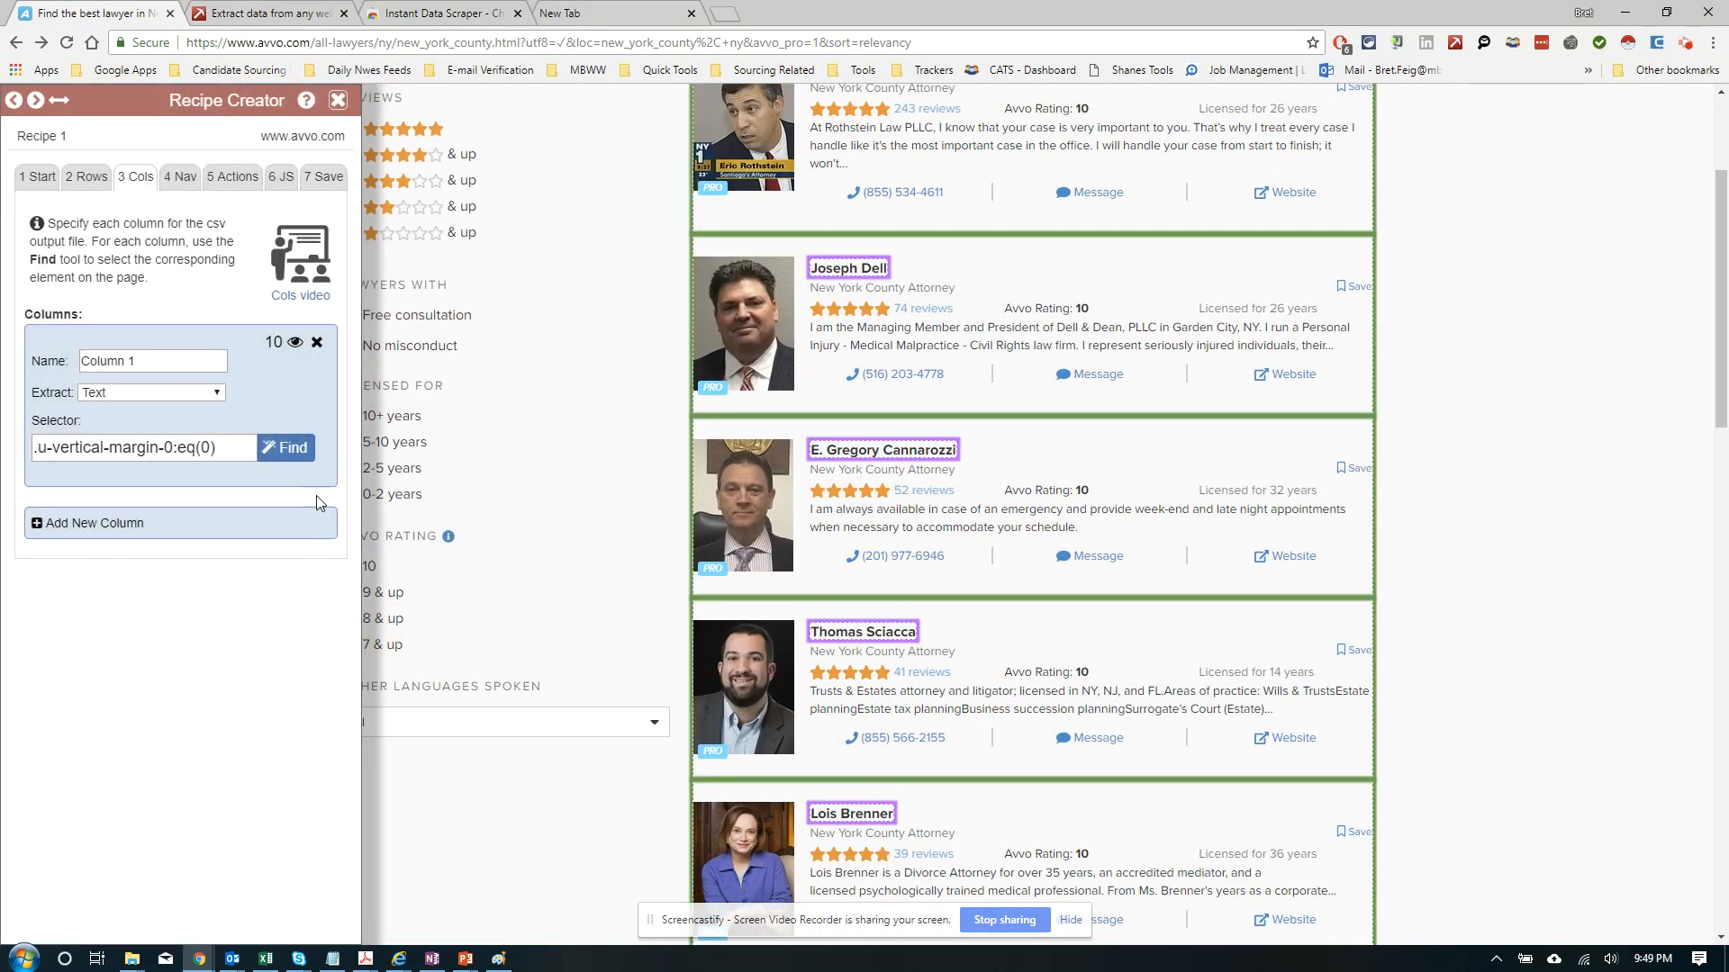
Preview the data extracted for Column 1 and examine how the names are output
{"action": "left_click", "coordinate": [295, 341]}
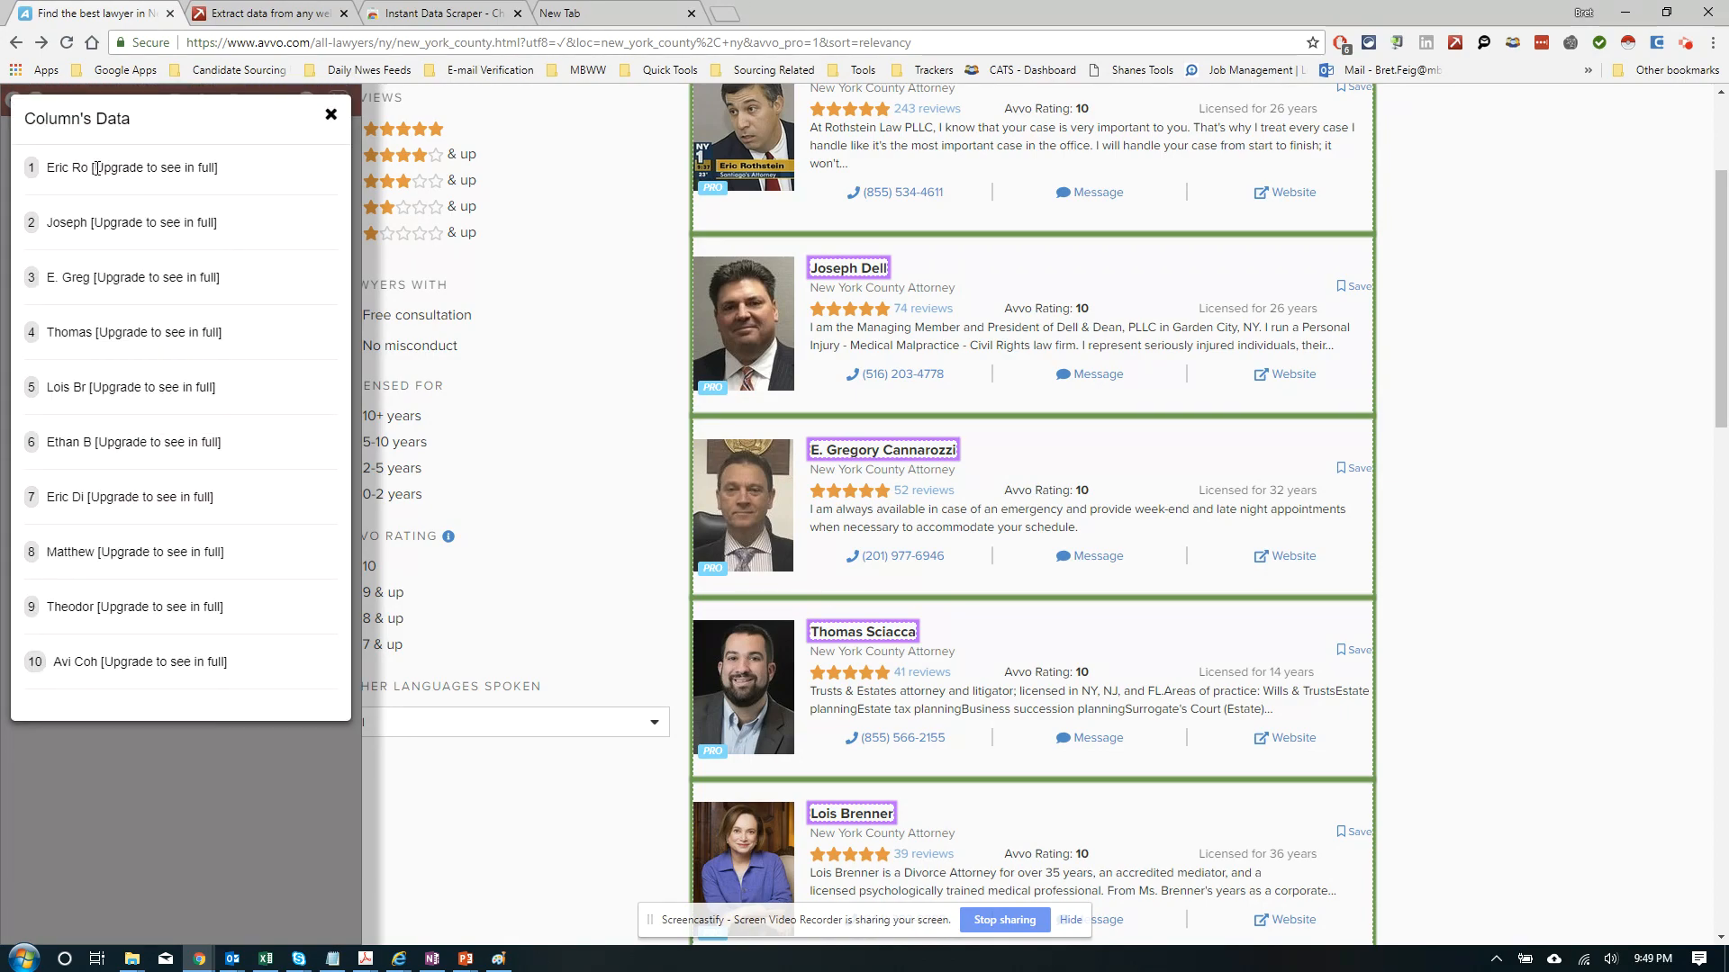
{"action": "left_click_drag", "start_coordinate": [91, 169], "coordinate": [221, 185]}
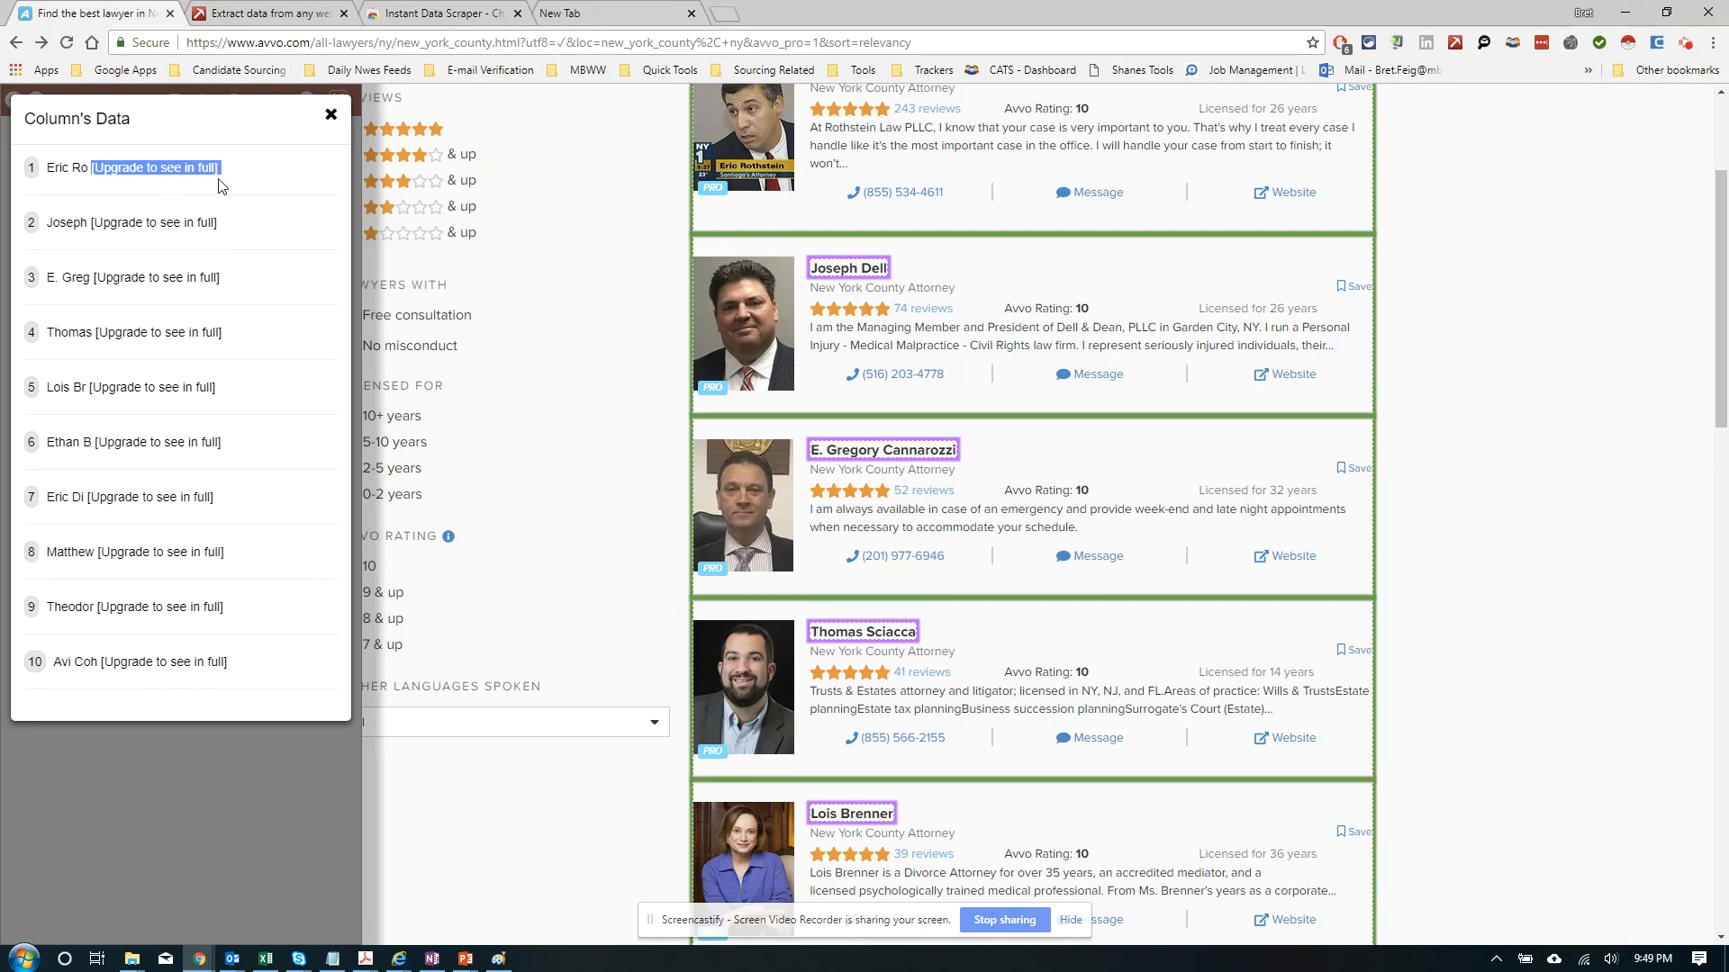
{"action": "left_click", "coordinate": [331, 117]}
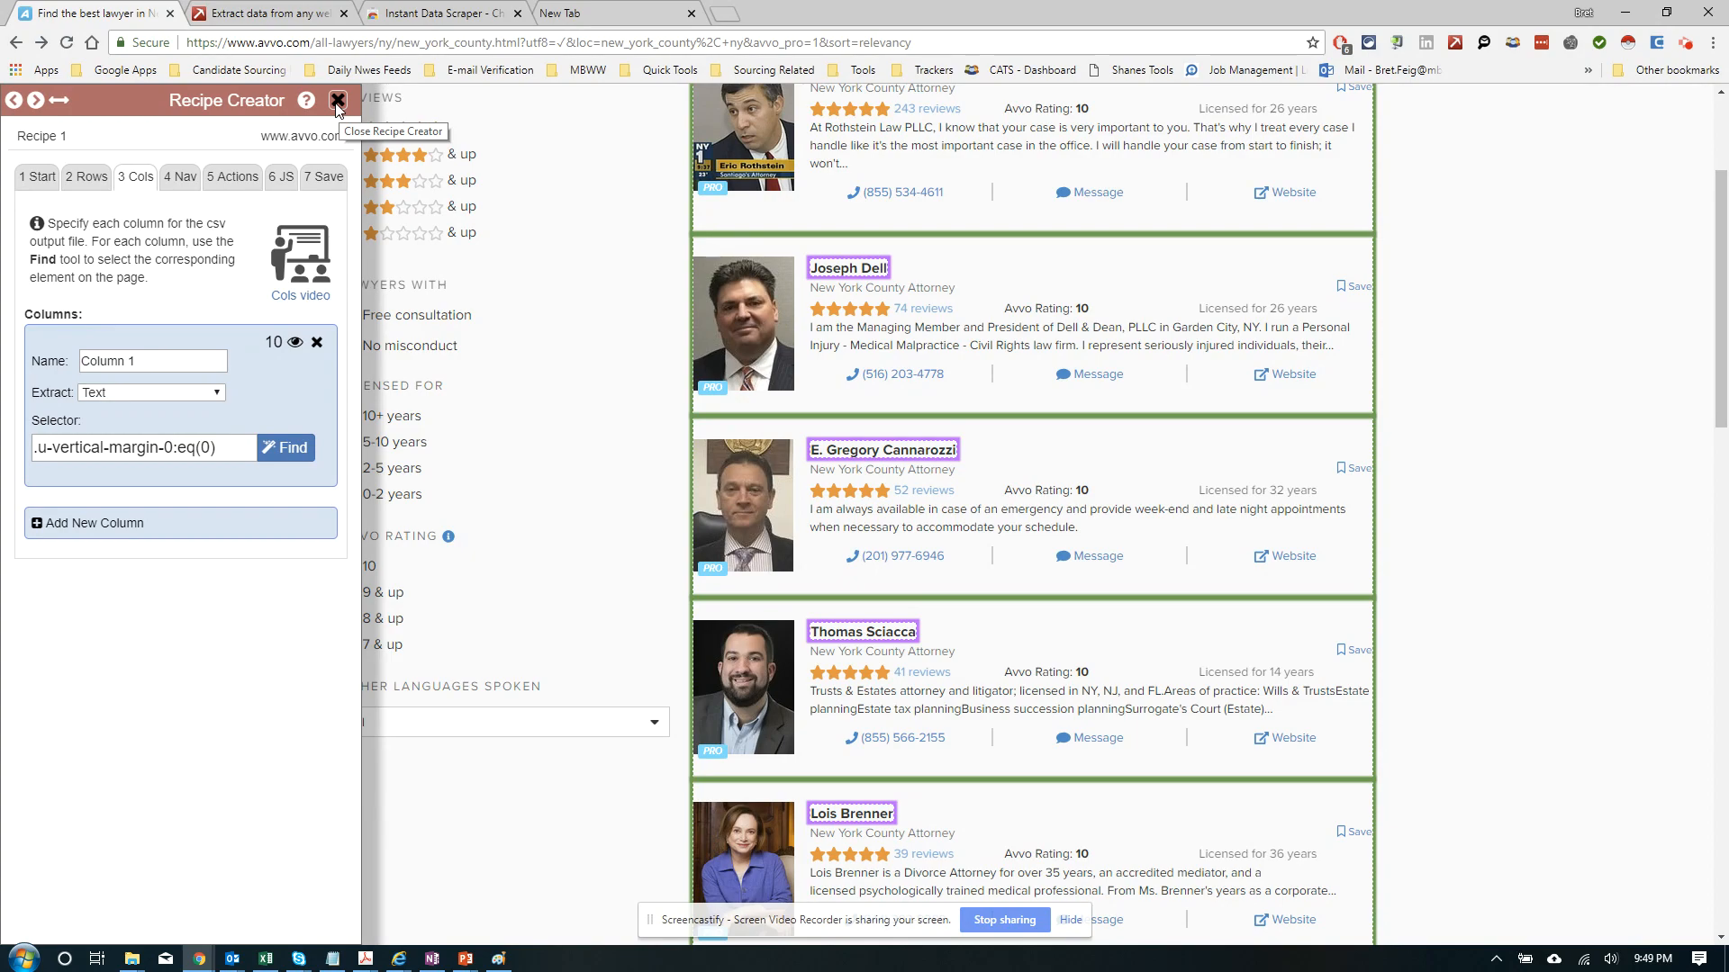
Close the Recipe Creator and launch Instant Data Scraper on the New York County lawyer results
{"action": "left_click", "coordinate": [338, 101]}
{"action": "scroll", "coordinate": [731, 396], "scroll_direction": "up", "scroll_amount": 2}
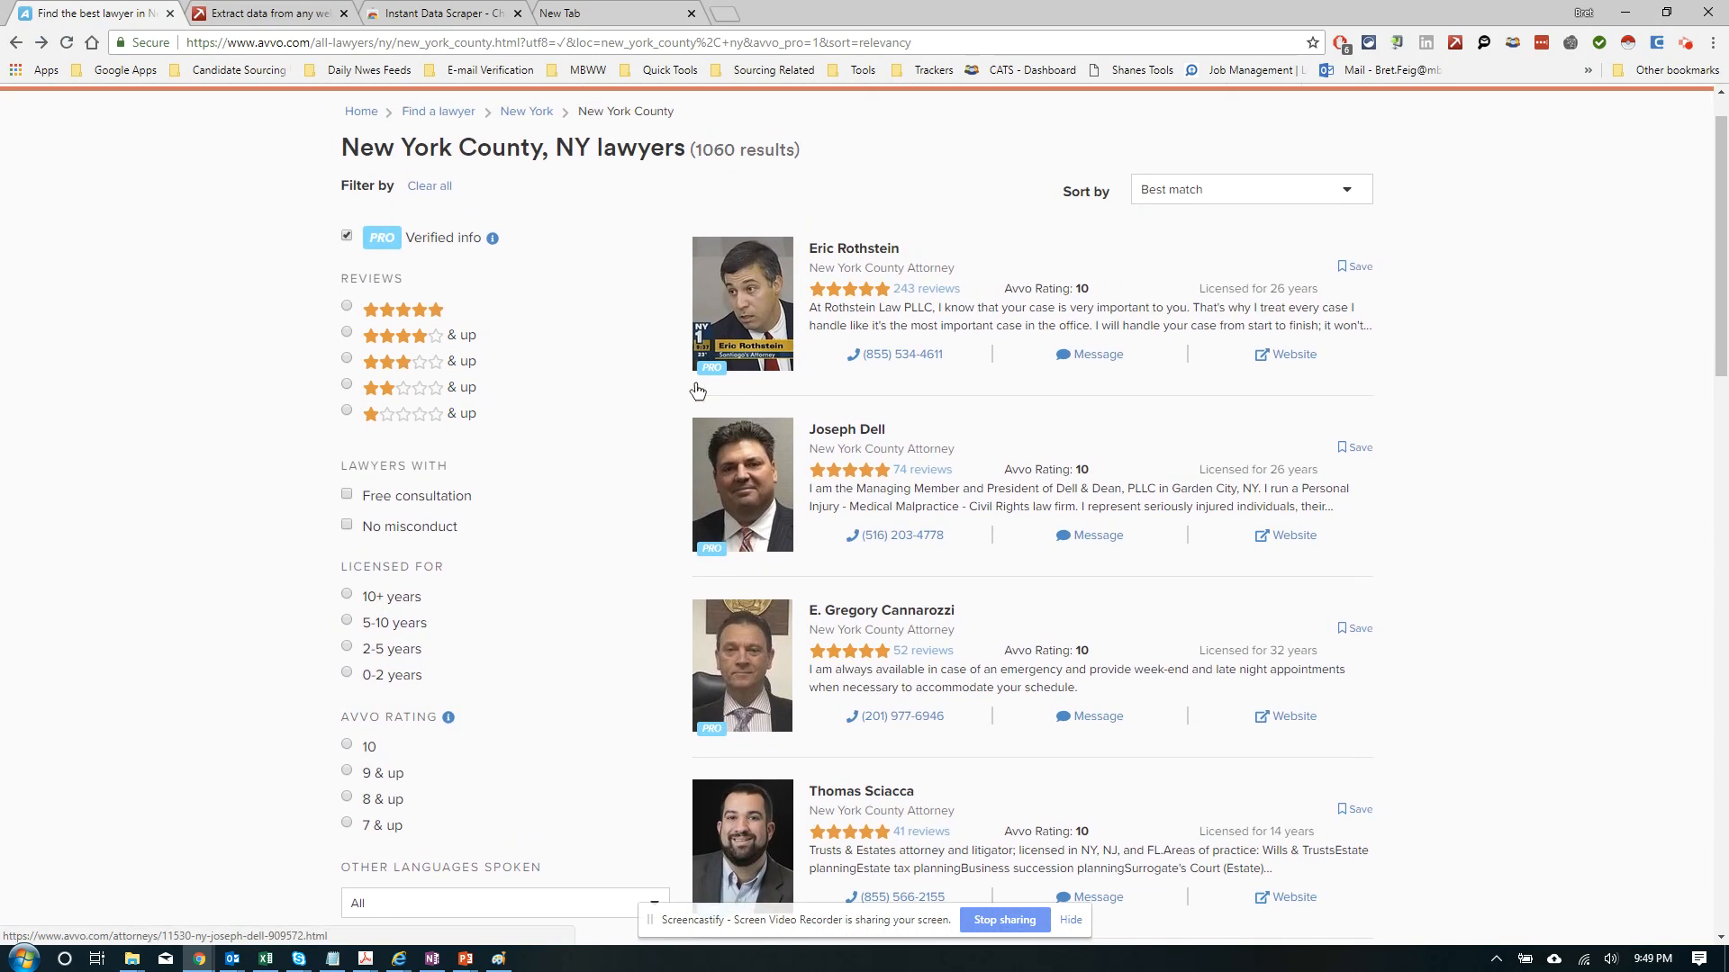
{"action": "left_click", "coordinate": [1627, 43]}
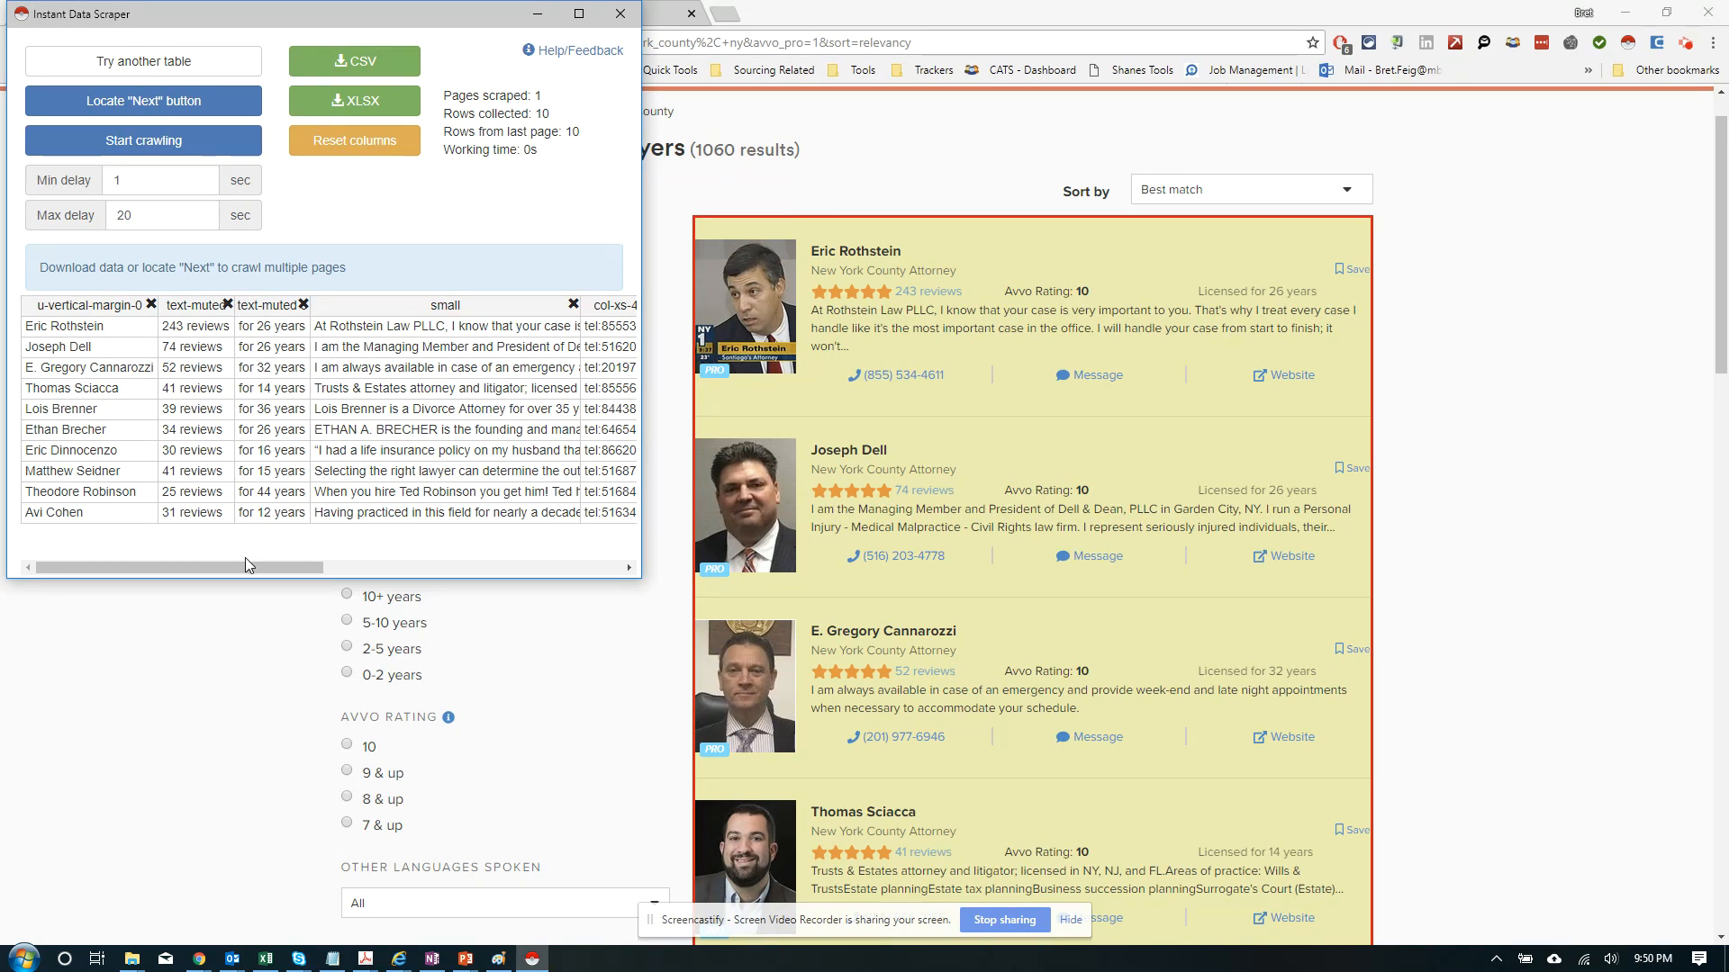
Remove the columns col-xs-4 href, col-xs-4 href 2 and col-xs-4 href 5 from the scraped table
{"action": "left_click_drag", "start_coordinate": [240, 562], "coordinate": [365, 564]}
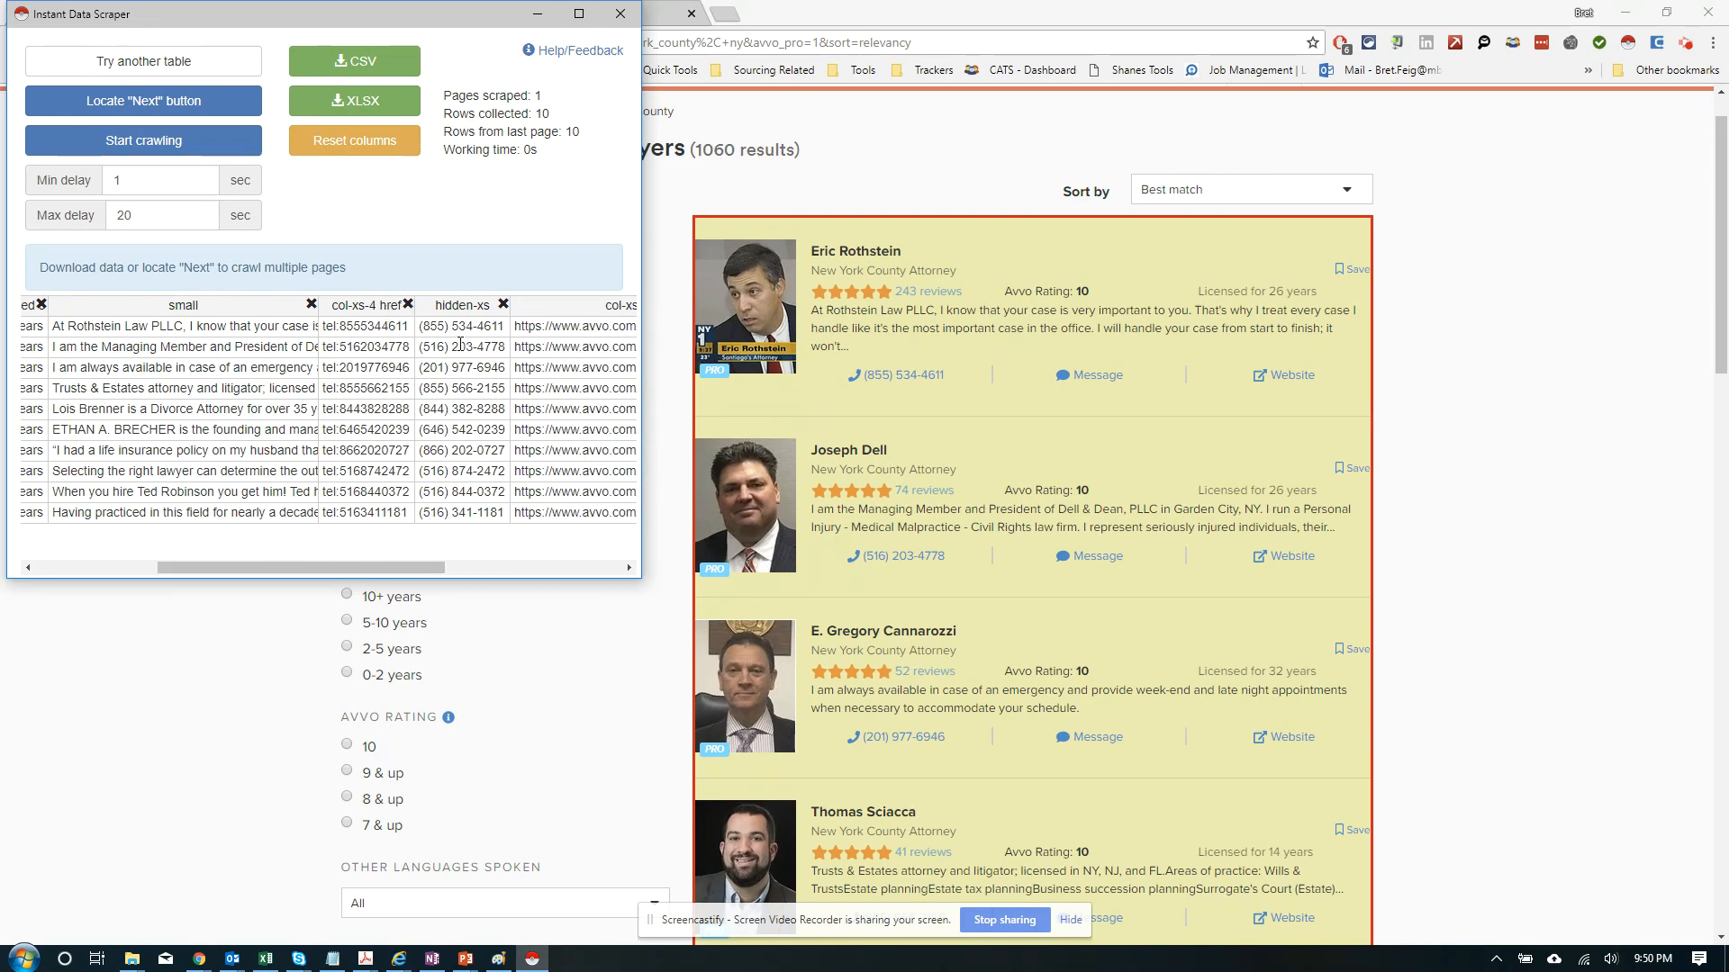
{"action": "left_click", "coordinate": [408, 306]}
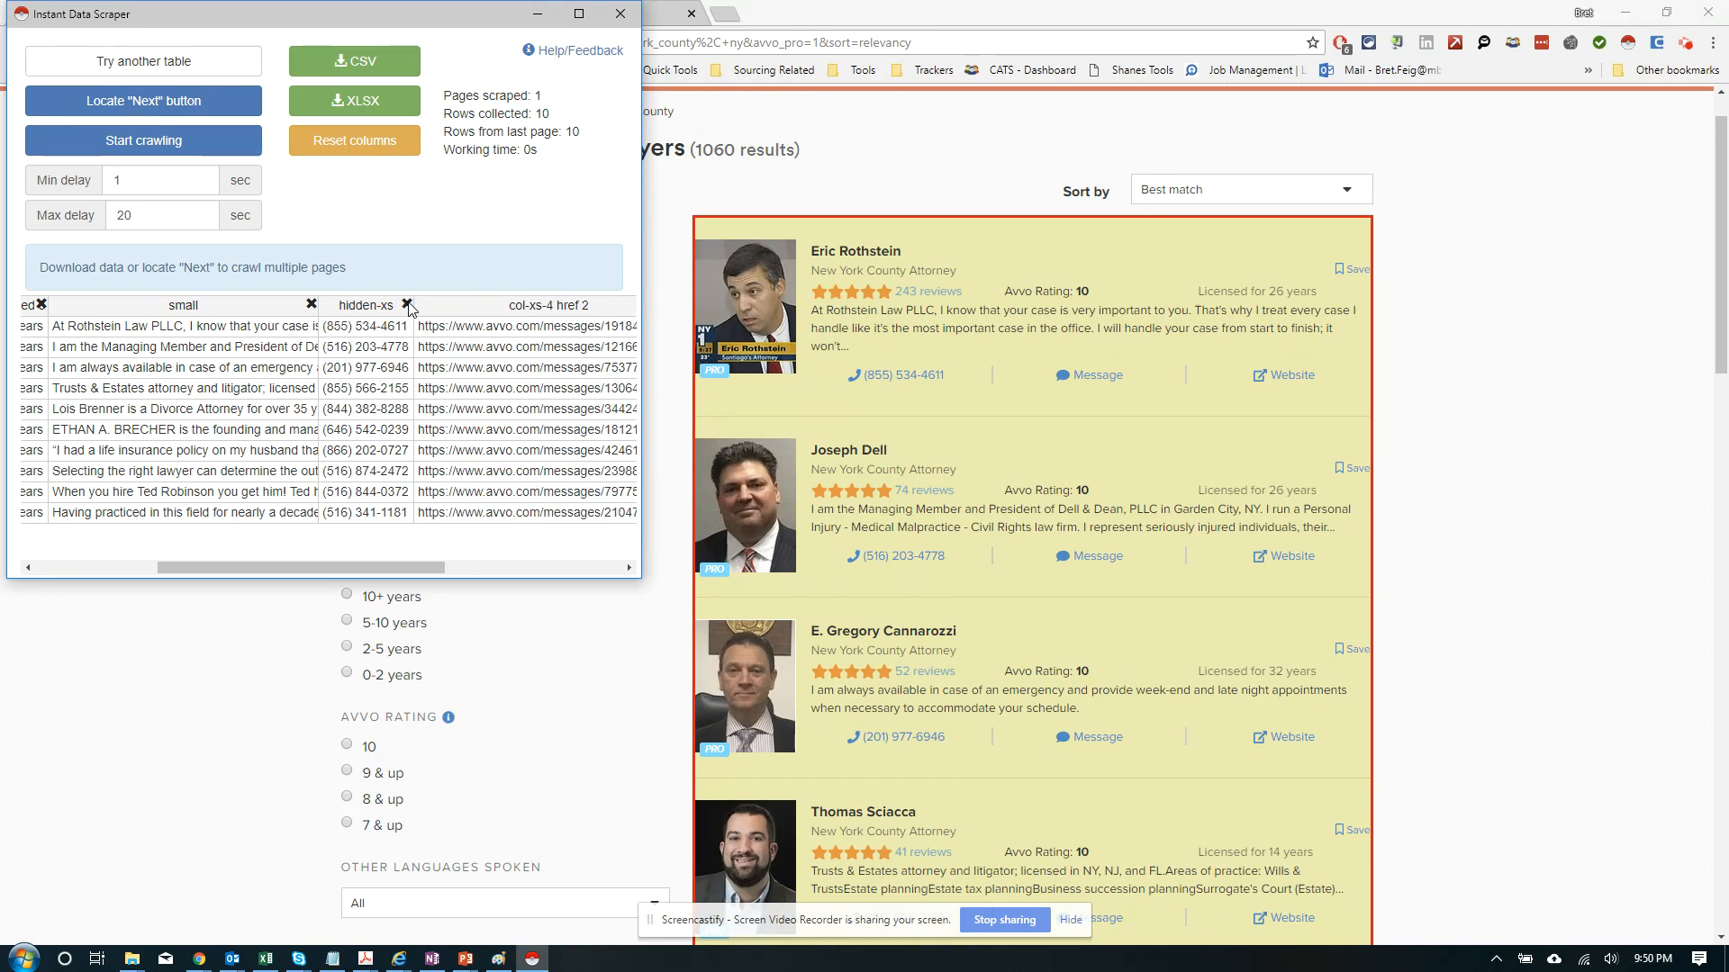
{"action": "left_click_drag", "start_coordinate": [339, 566], "coordinate": [472, 566]}
{"action": "left_click", "coordinate": [382, 304]}
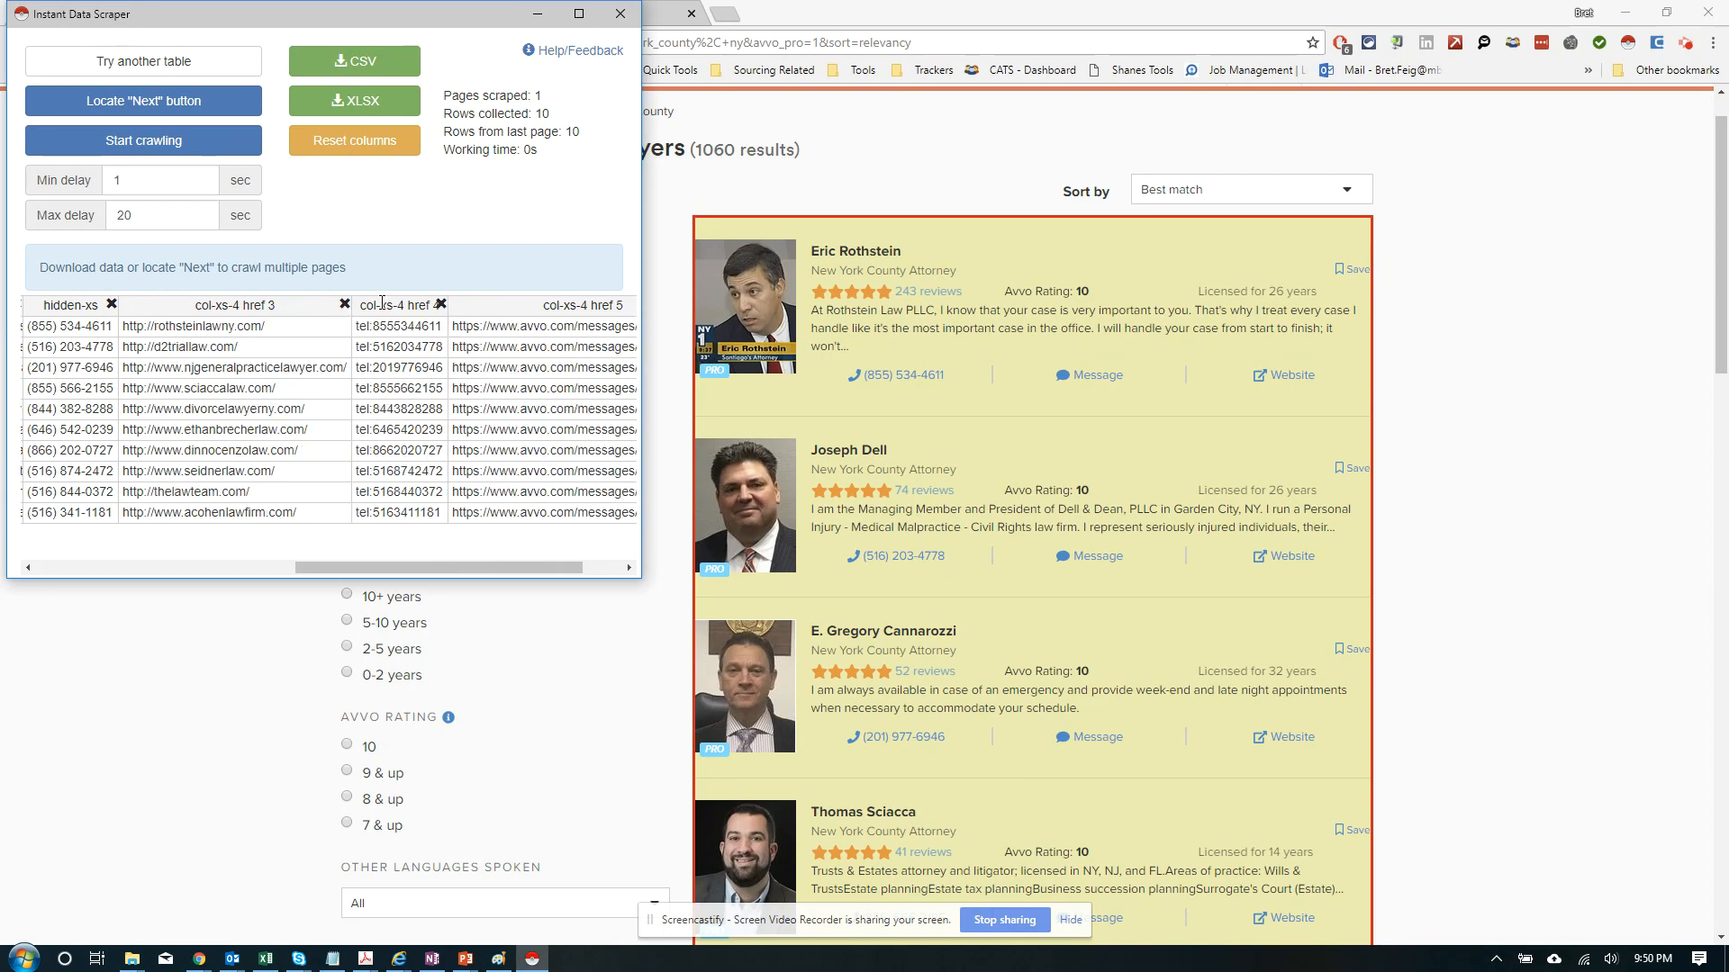
{"action": "left_click_drag", "start_coordinate": [382, 565], "coordinate": [425, 567]}
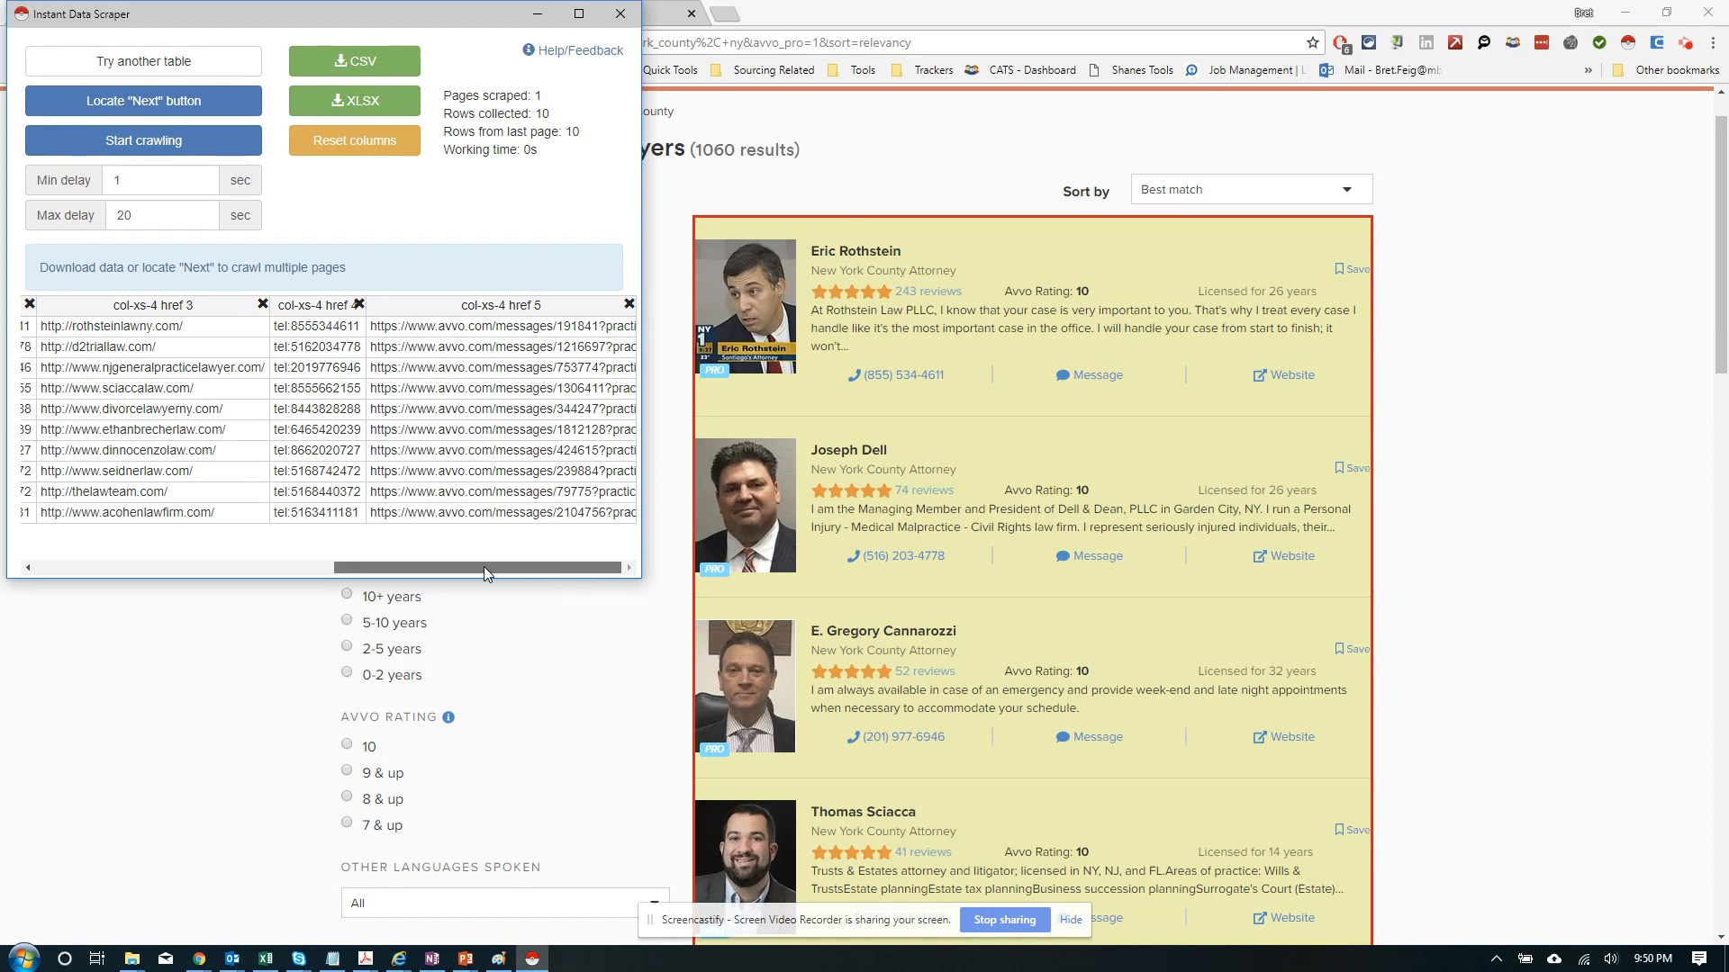
{"action": "left_click", "coordinate": [629, 305]}
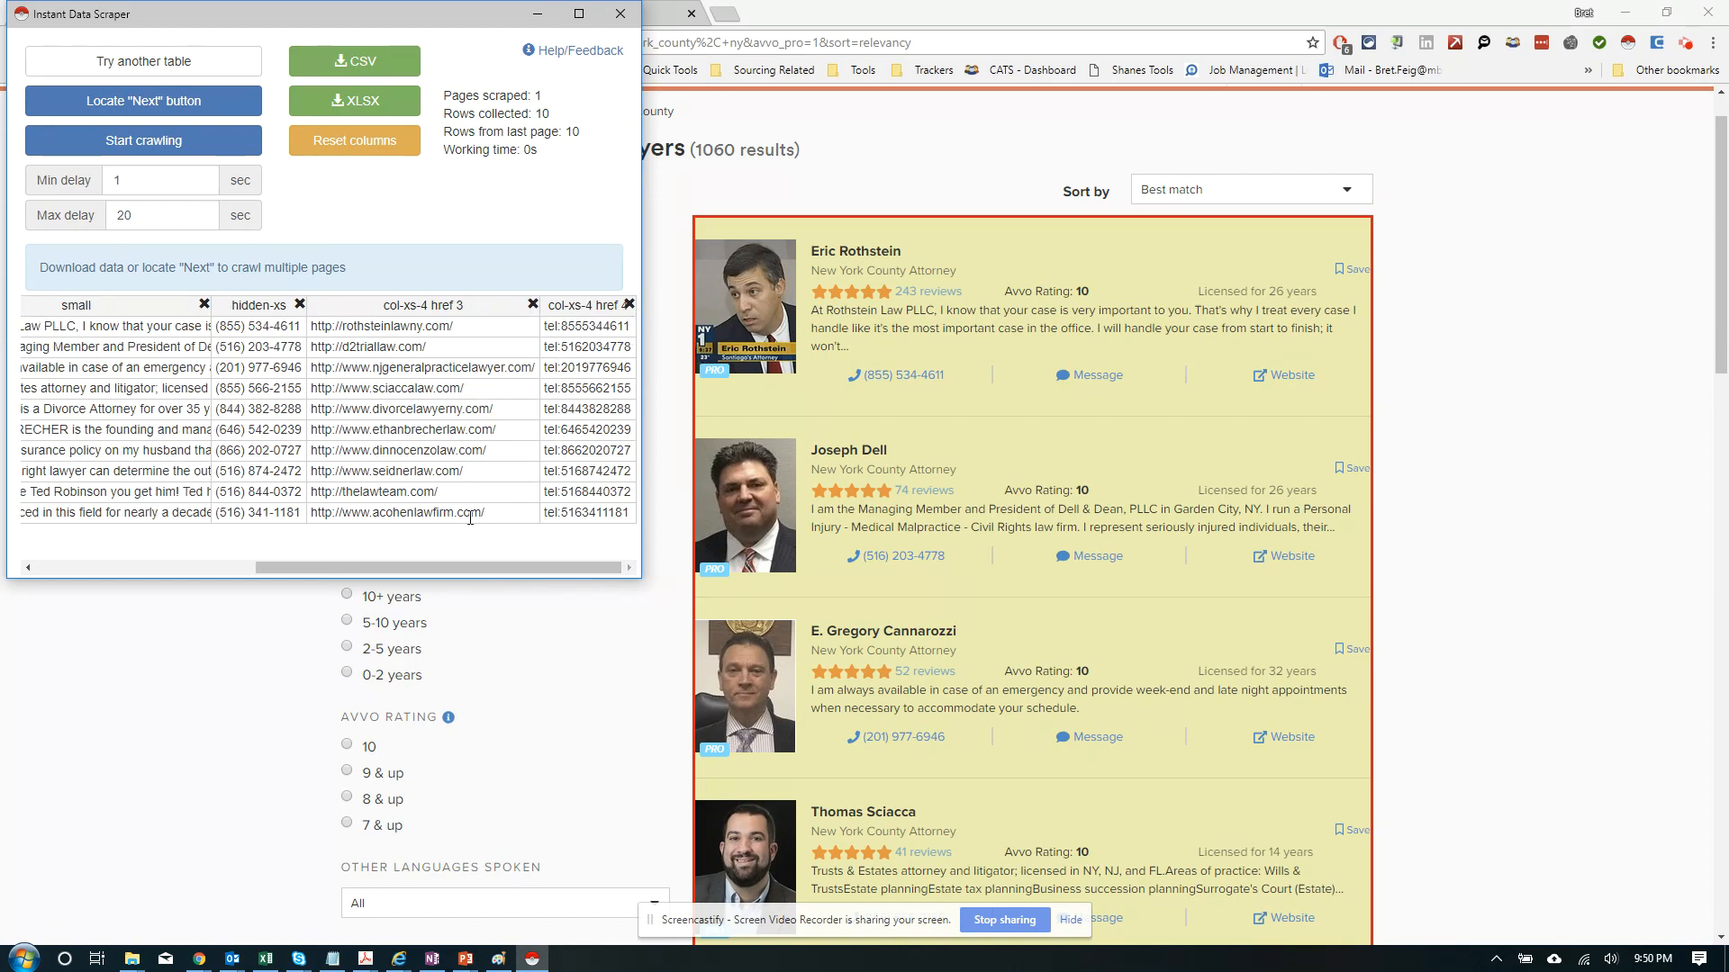
{"action": "left_click_drag", "start_coordinate": [450, 563], "coordinate": [170, 579]}
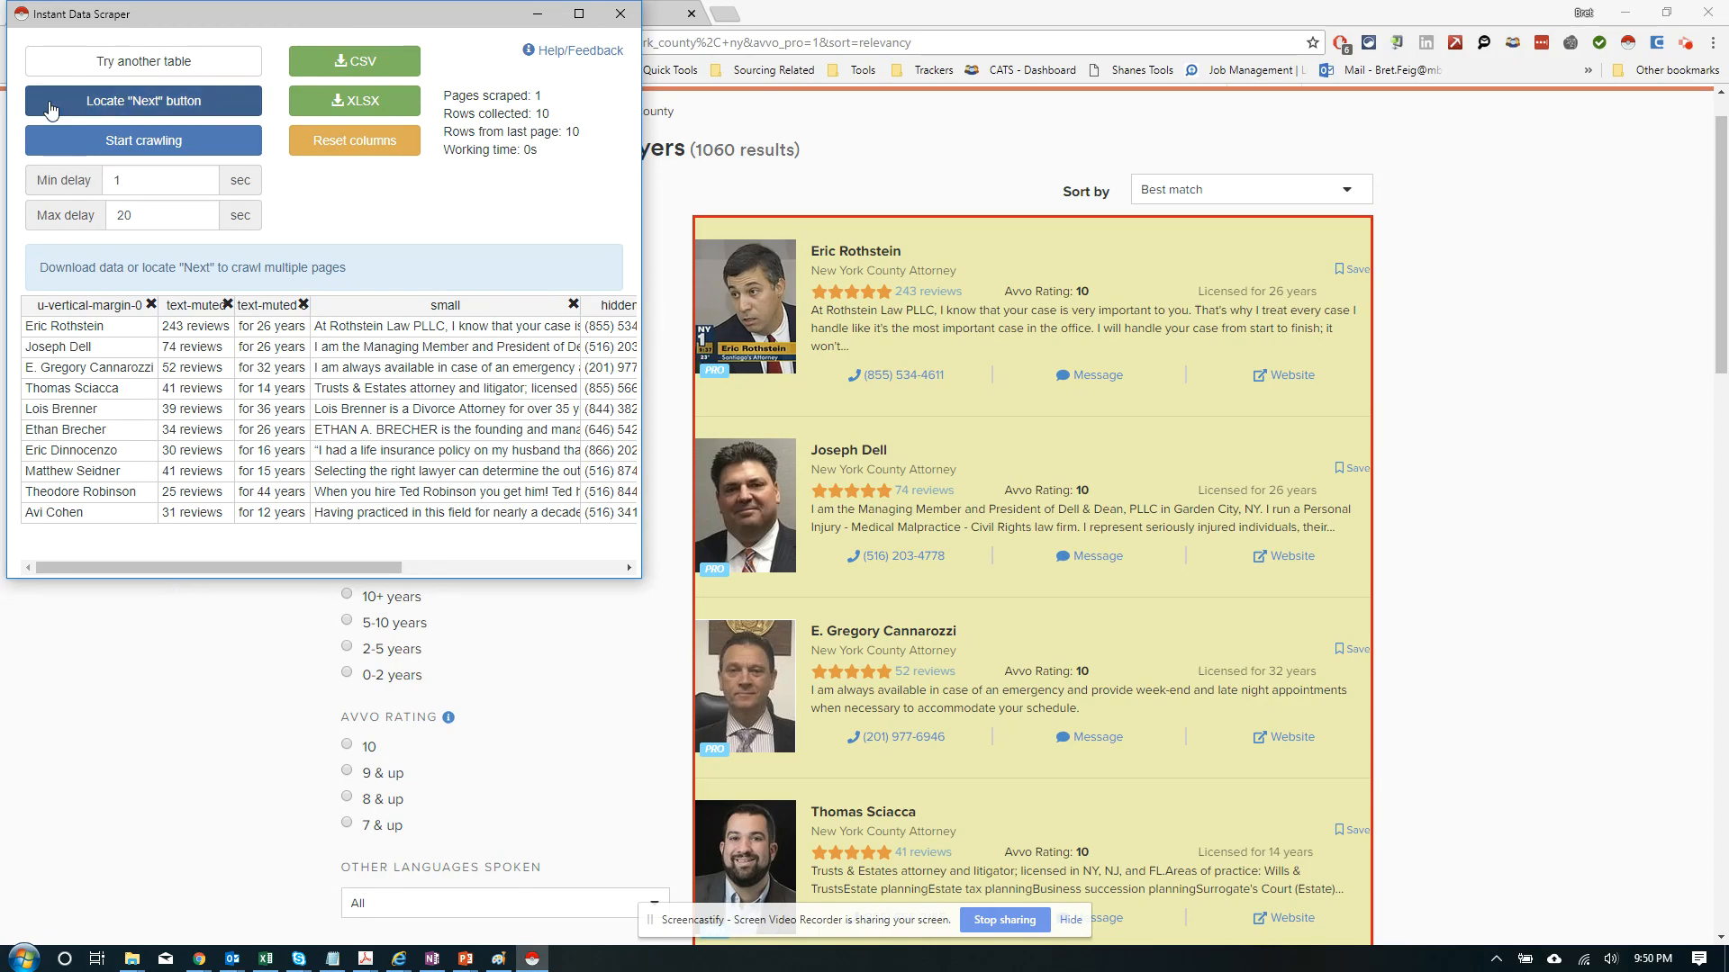
Mark the next-page arrow below the lawyer results as the scraper's "Next" button, with a minimum delay of 1 sec
{"action": "left_click", "coordinate": [117, 171]}
{"action": "type", "text": "1"}
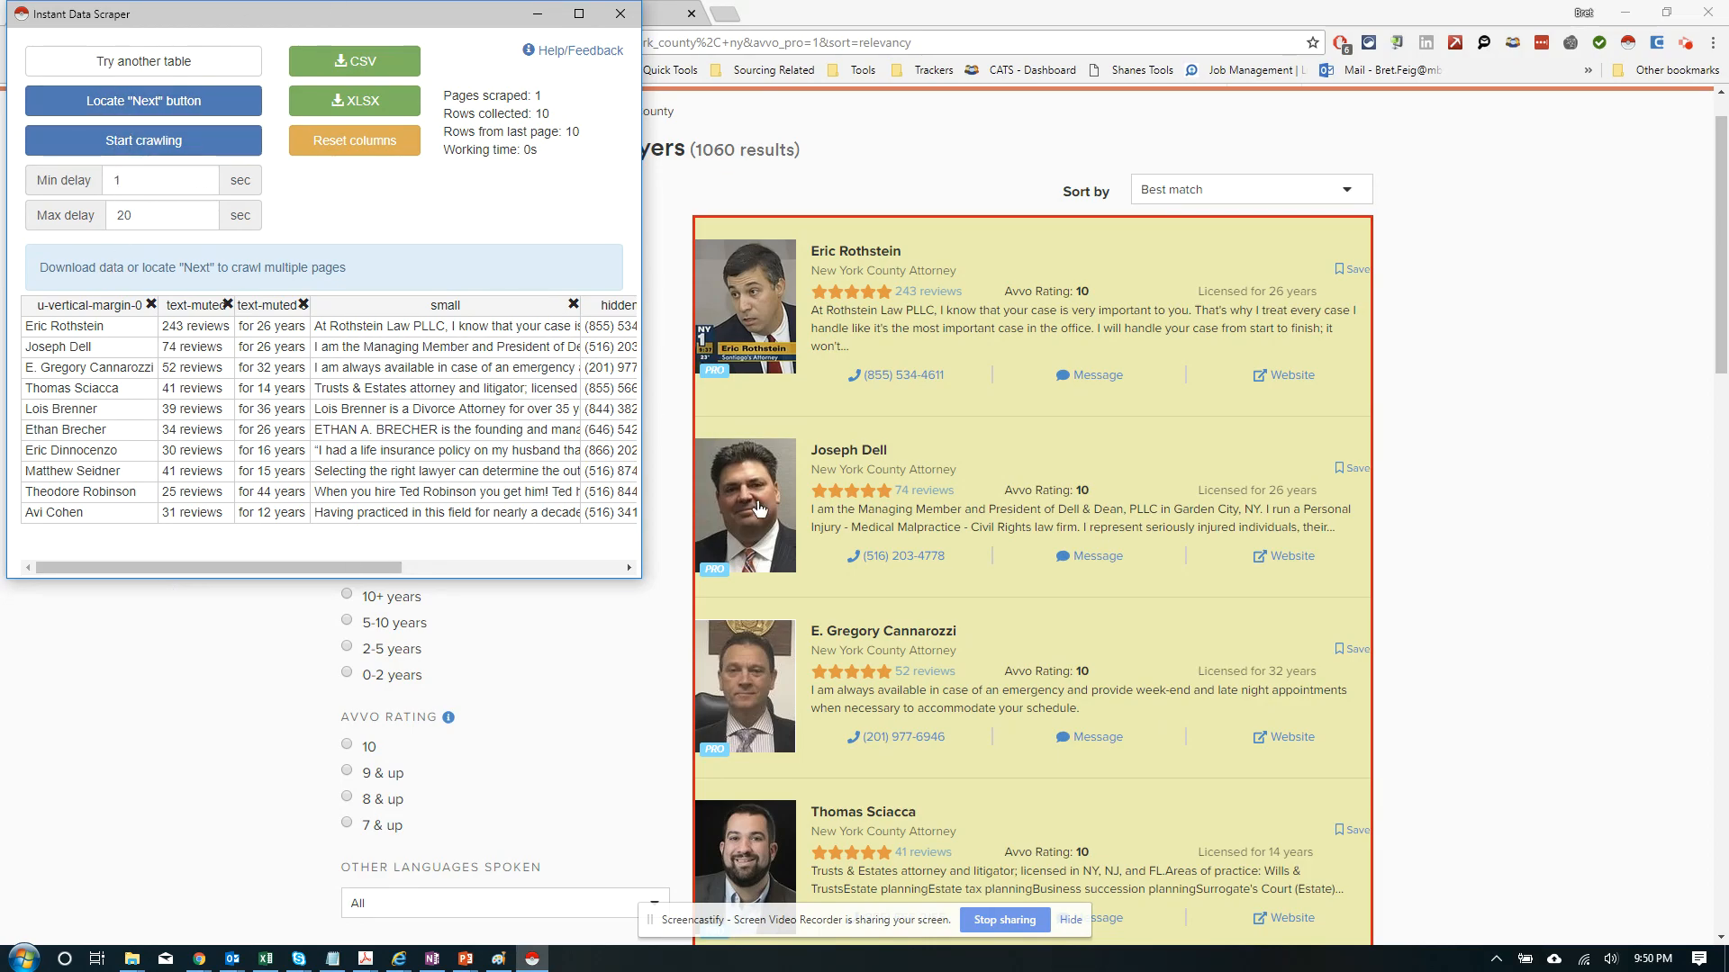
{"action": "scroll", "coordinate": [799, 562], "scroll_direction": "down", "scroll_amount": 7}
{"action": "scroll", "coordinate": [802, 558], "scroll_direction": "down", "scroll_amount": 9}
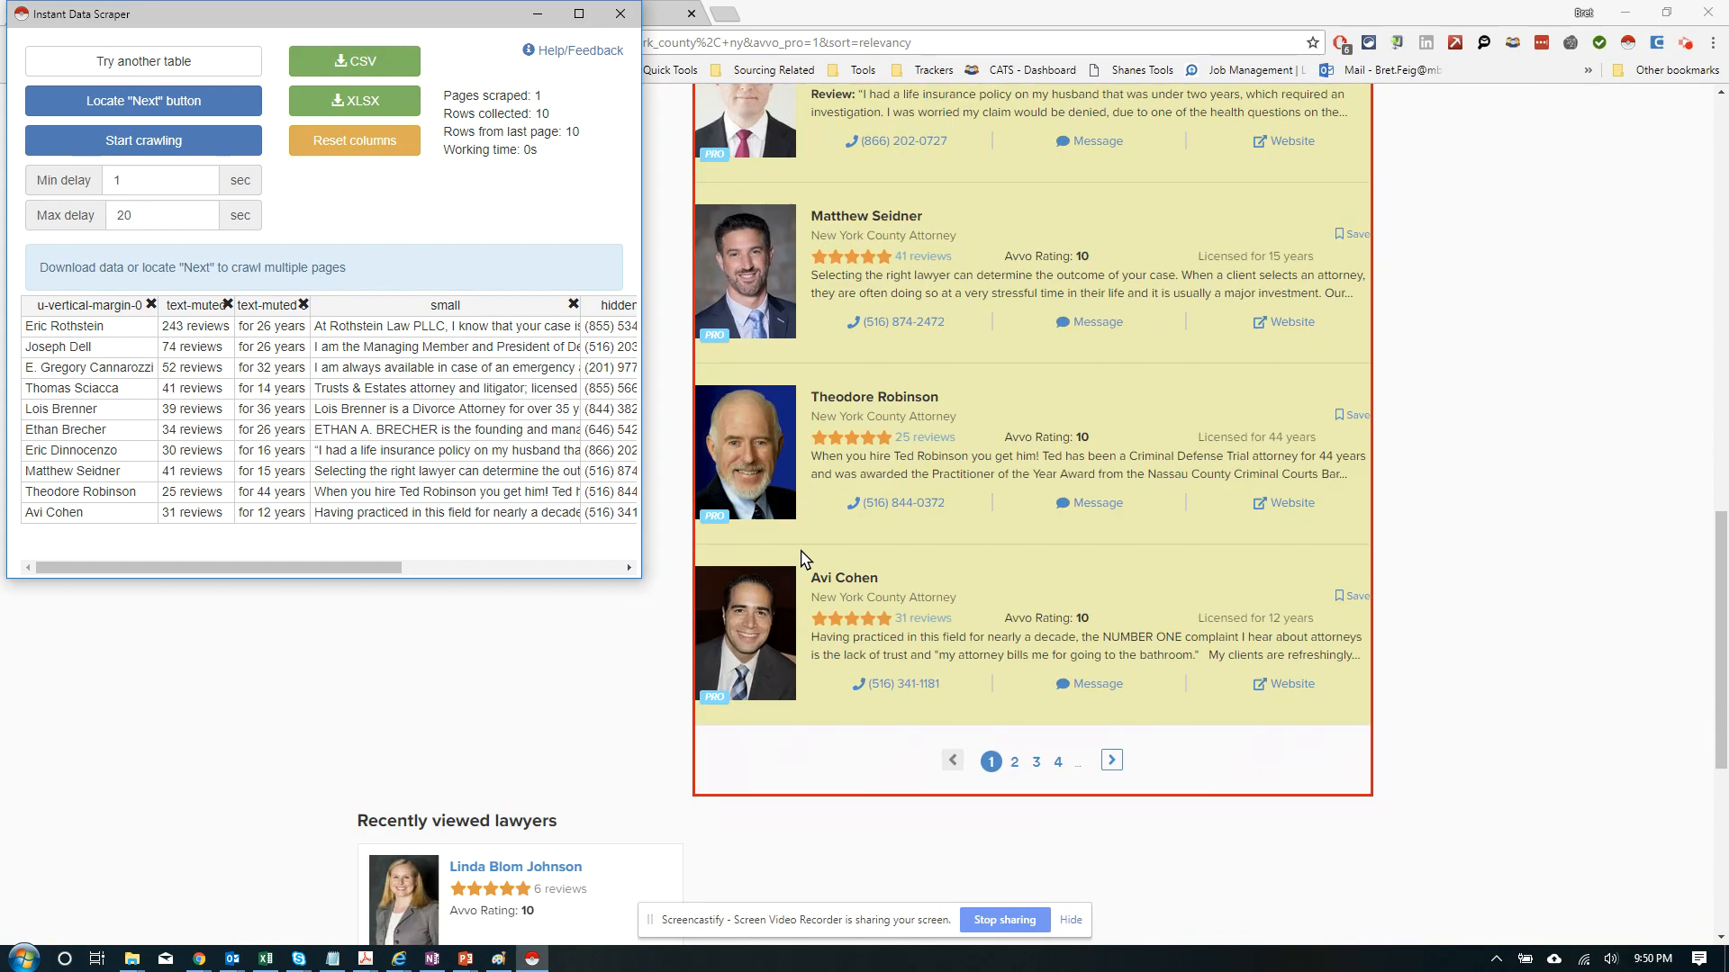
{"action": "left_click", "coordinate": [112, 108]}
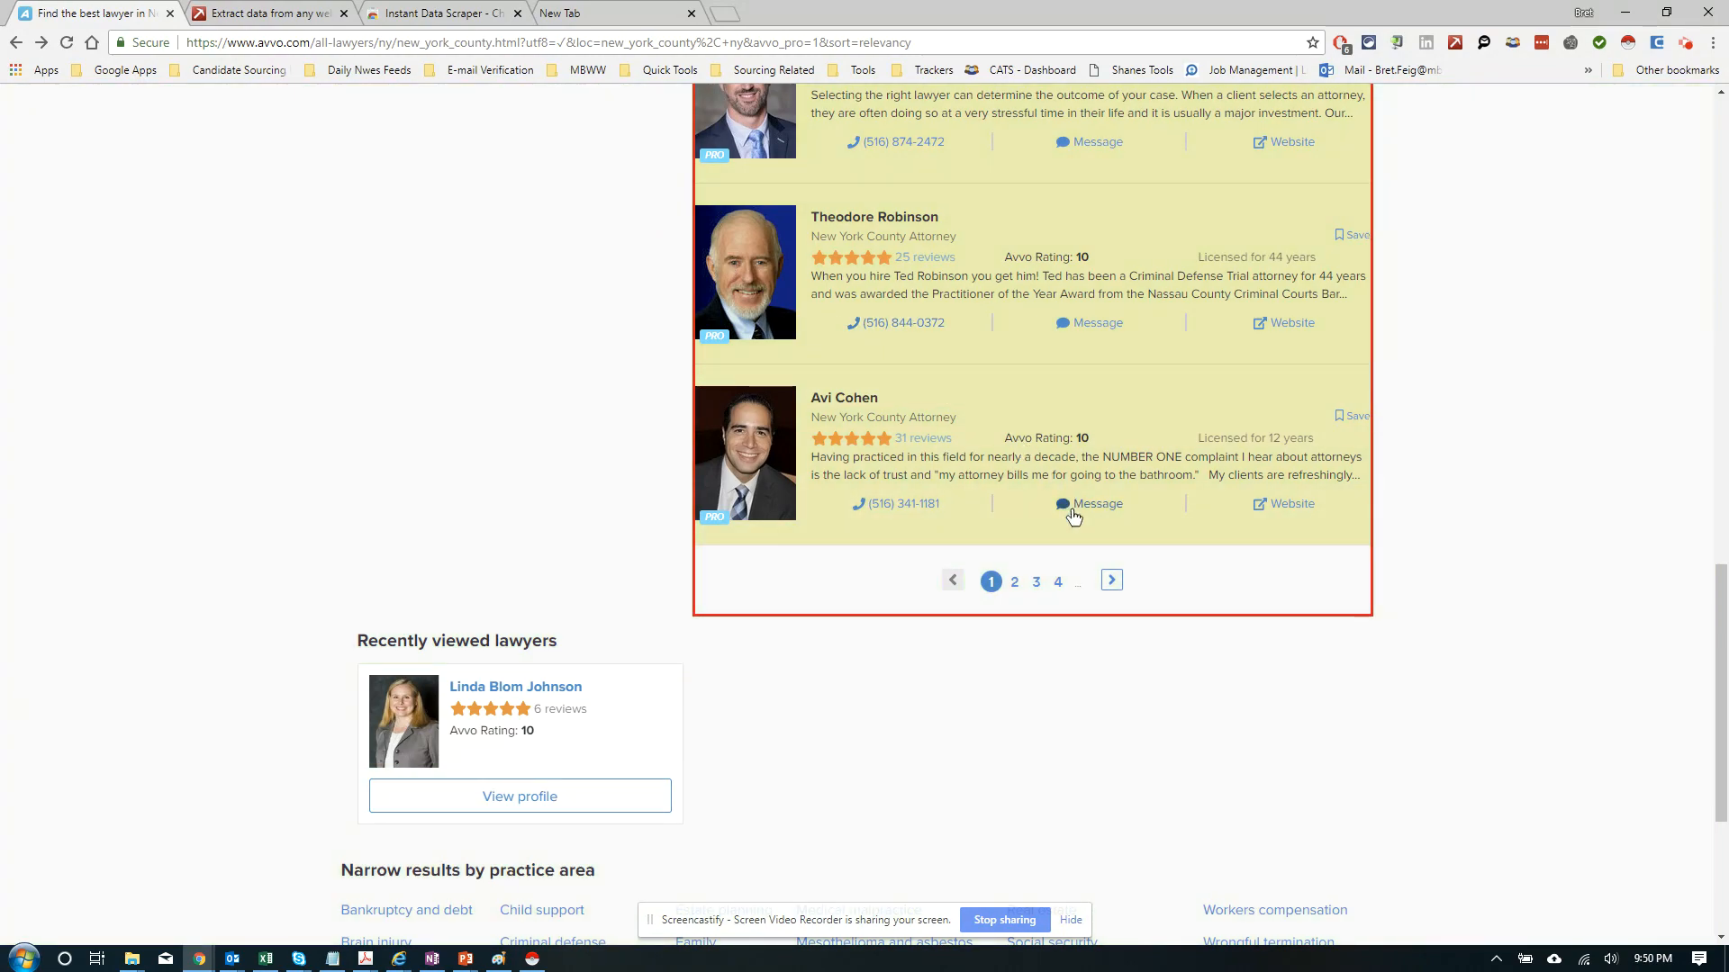
{"action": "left_click", "coordinate": [1111, 583]}
{"action": "left_click", "coordinate": [534, 962]}
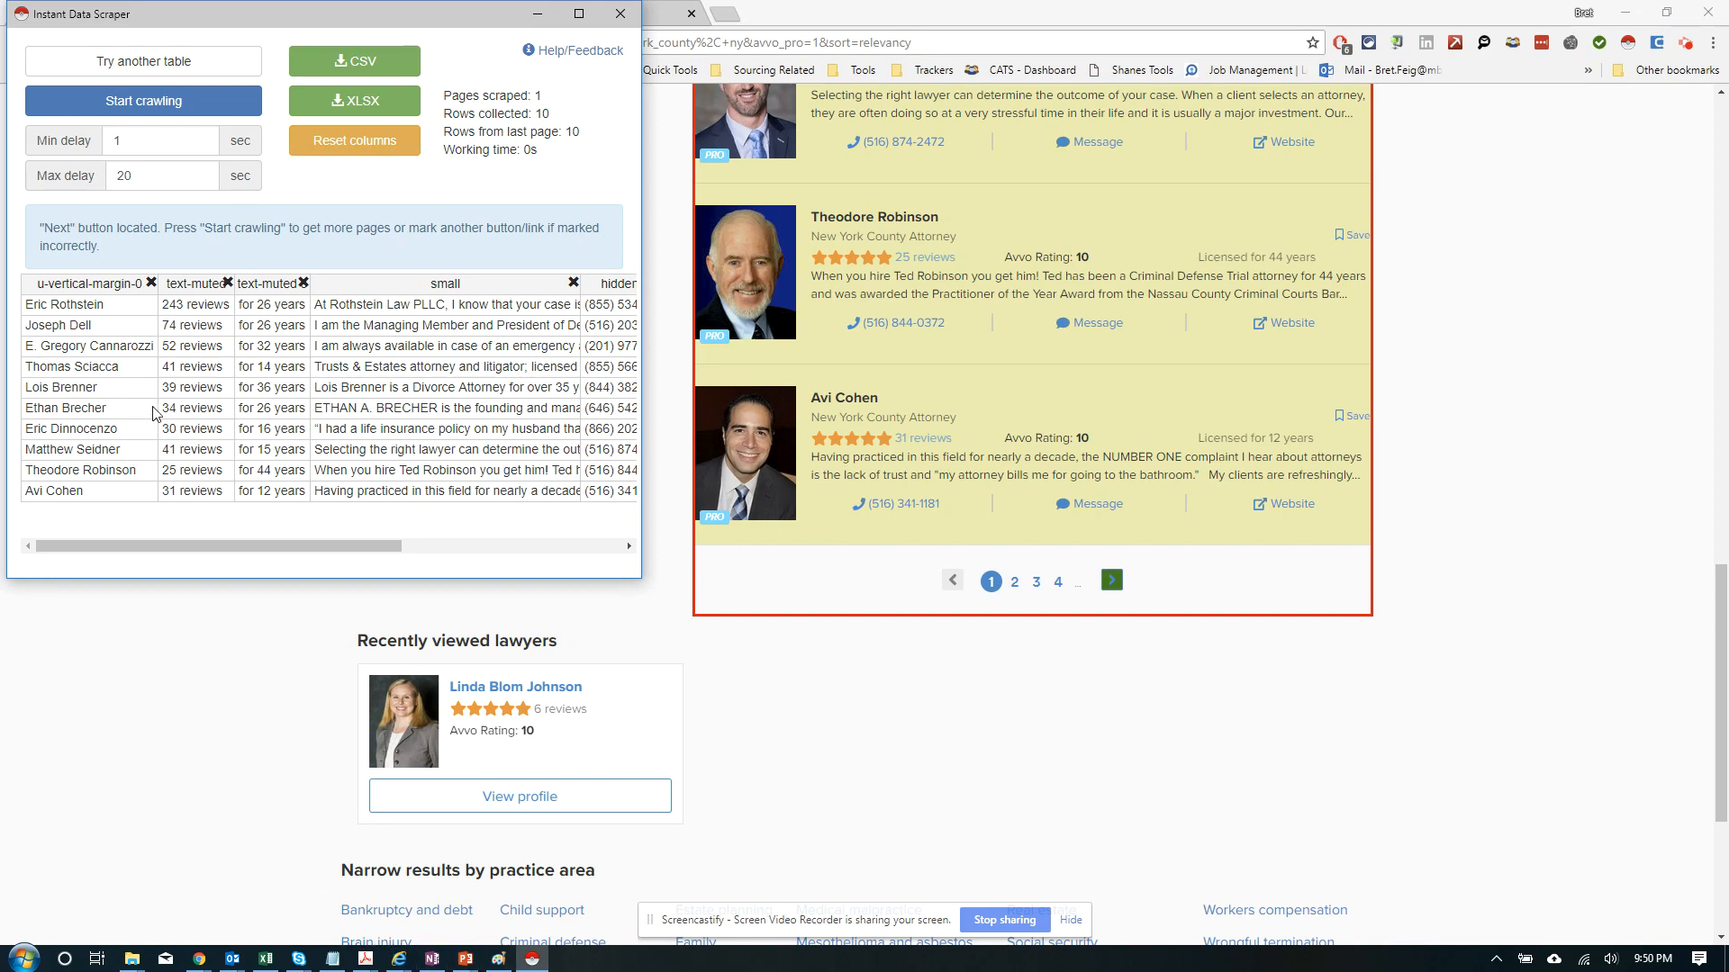
Try to crawl the lawyer result pages, restarting the crawl from page 2 and checking the marked next-page arrow
{"action": "left_click", "coordinate": [165, 106]}
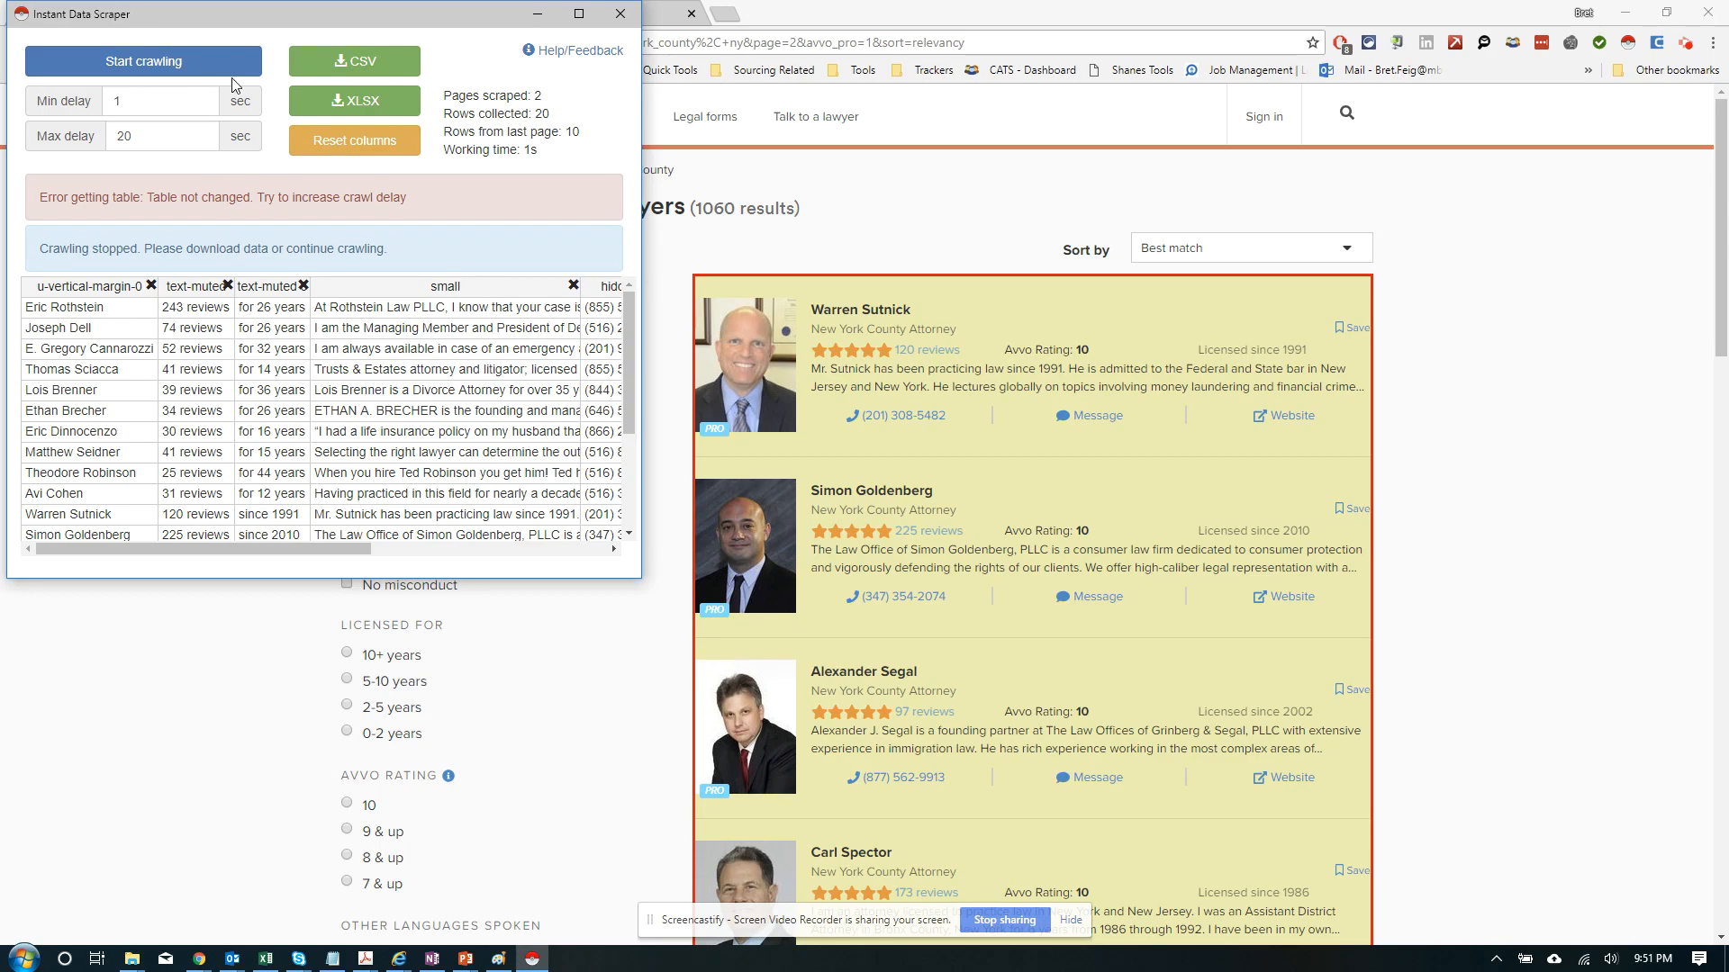
{"action": "scroll", "coordinate": [900, 446], "scroll_direction": "down", "scroll_amount": 4}
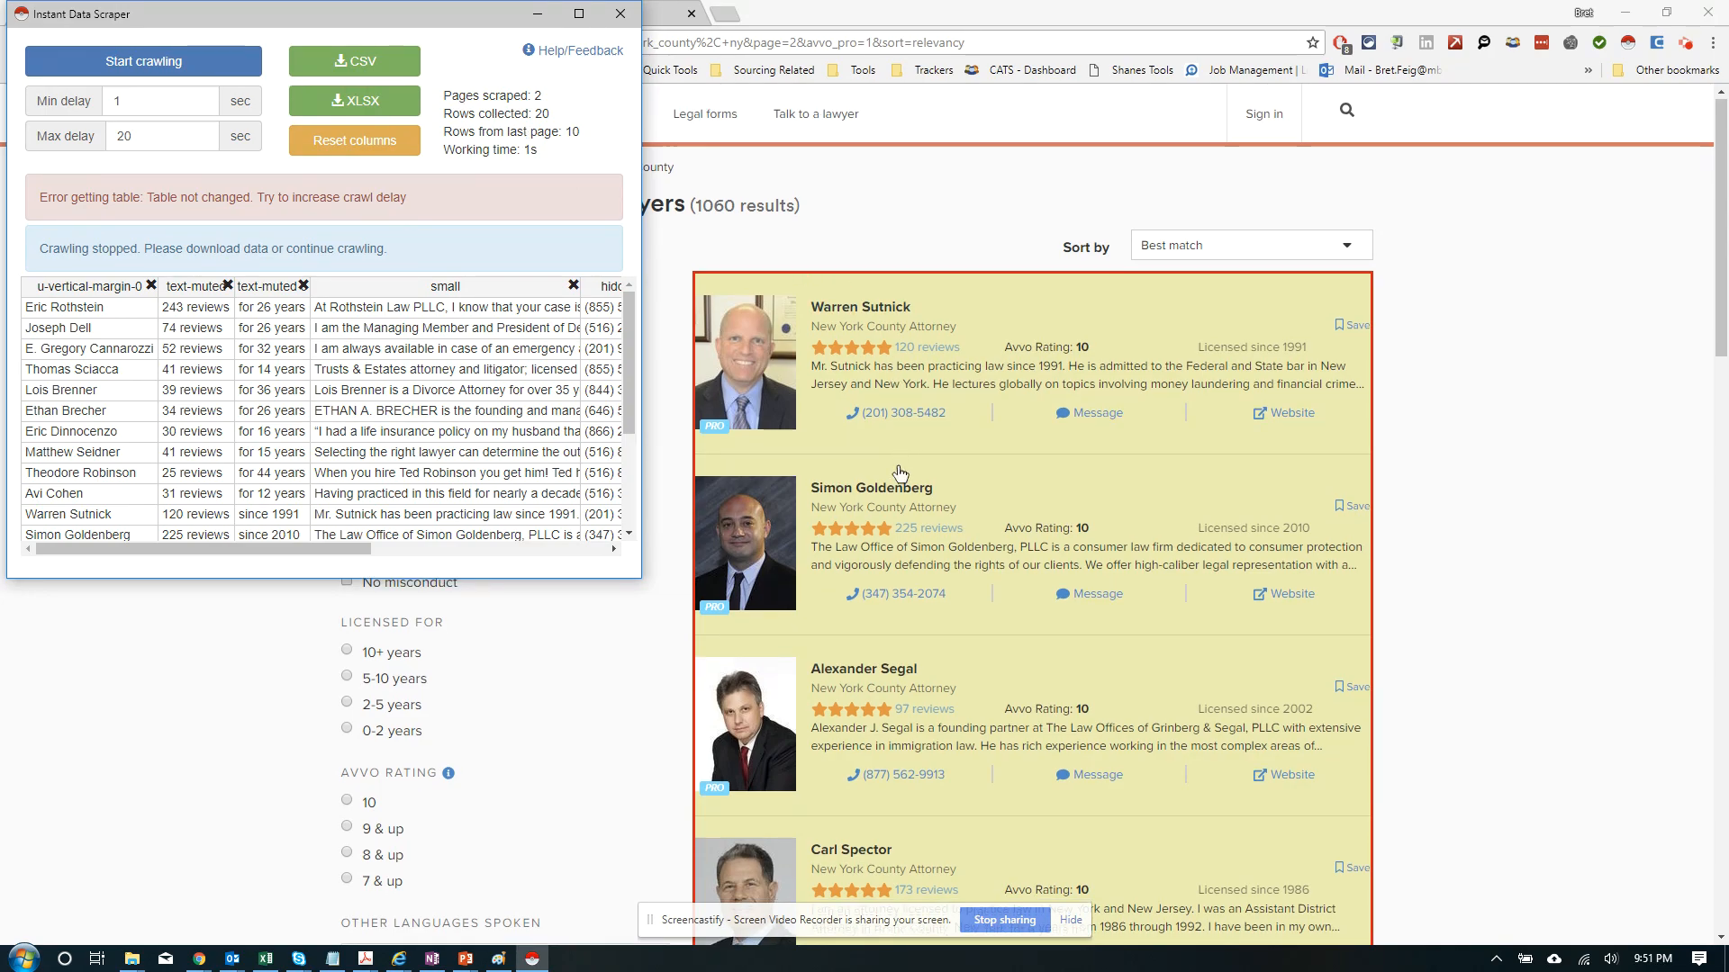
{"action": "scroll", "coordinate": [896, 490], "scroll_direction": "down", "scroll_amount": 10}
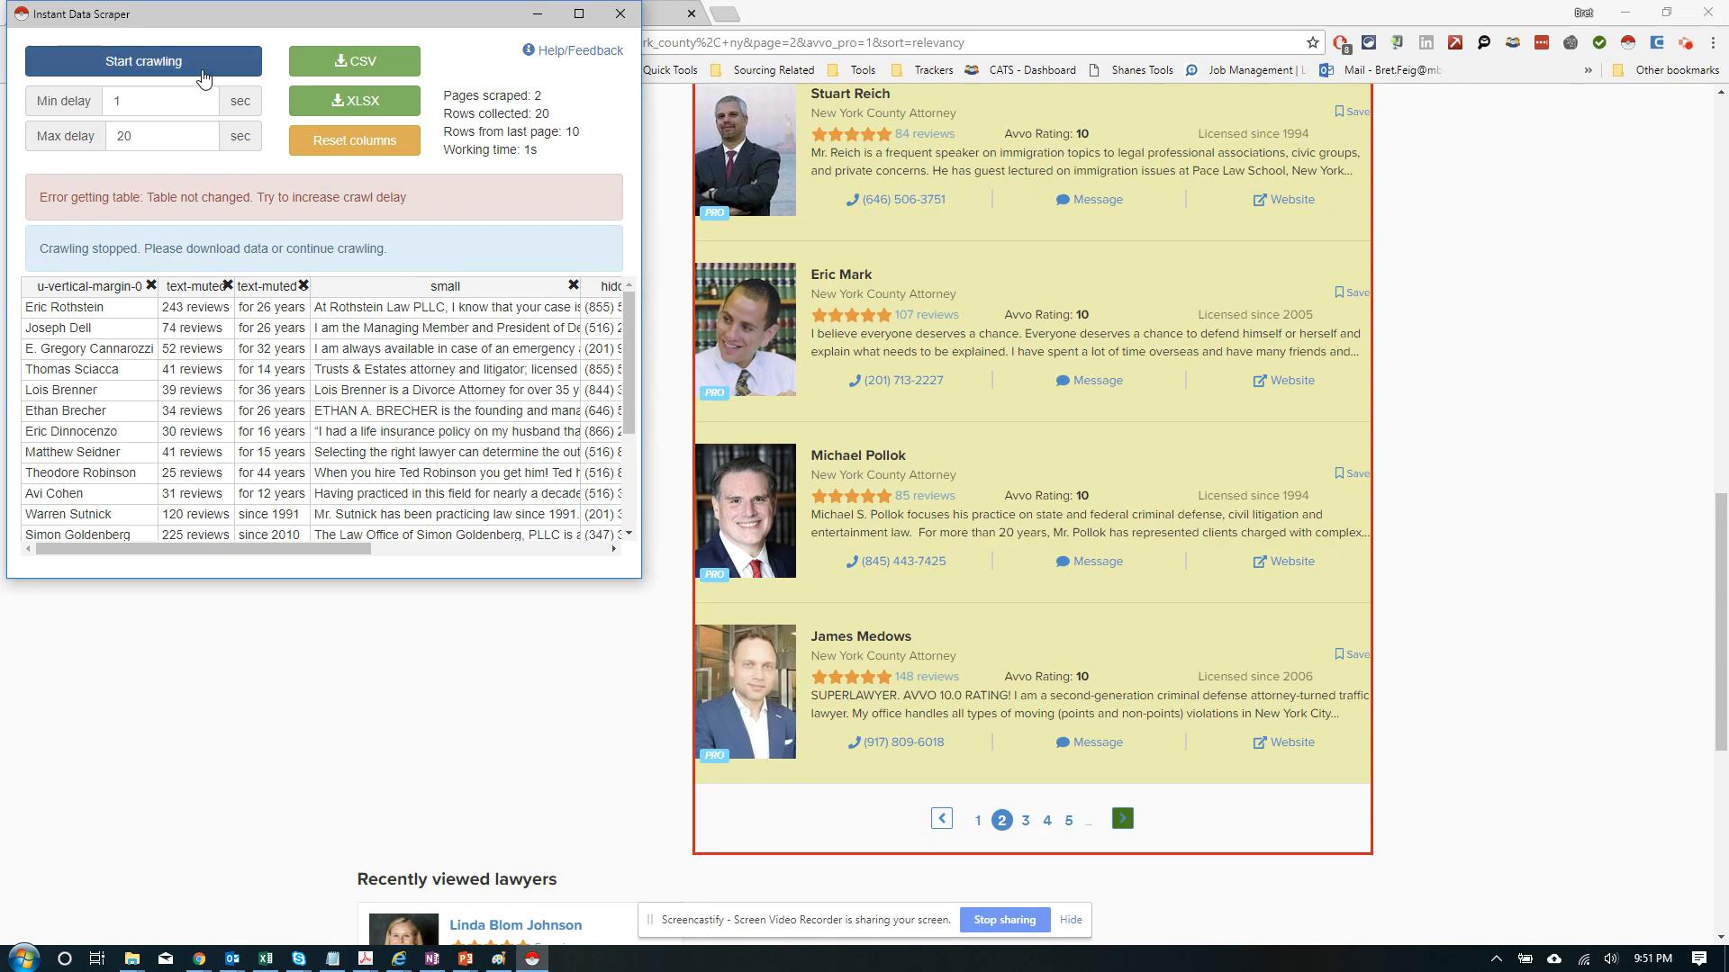
{"action": "left_click", "coordinate": [144, 61]}
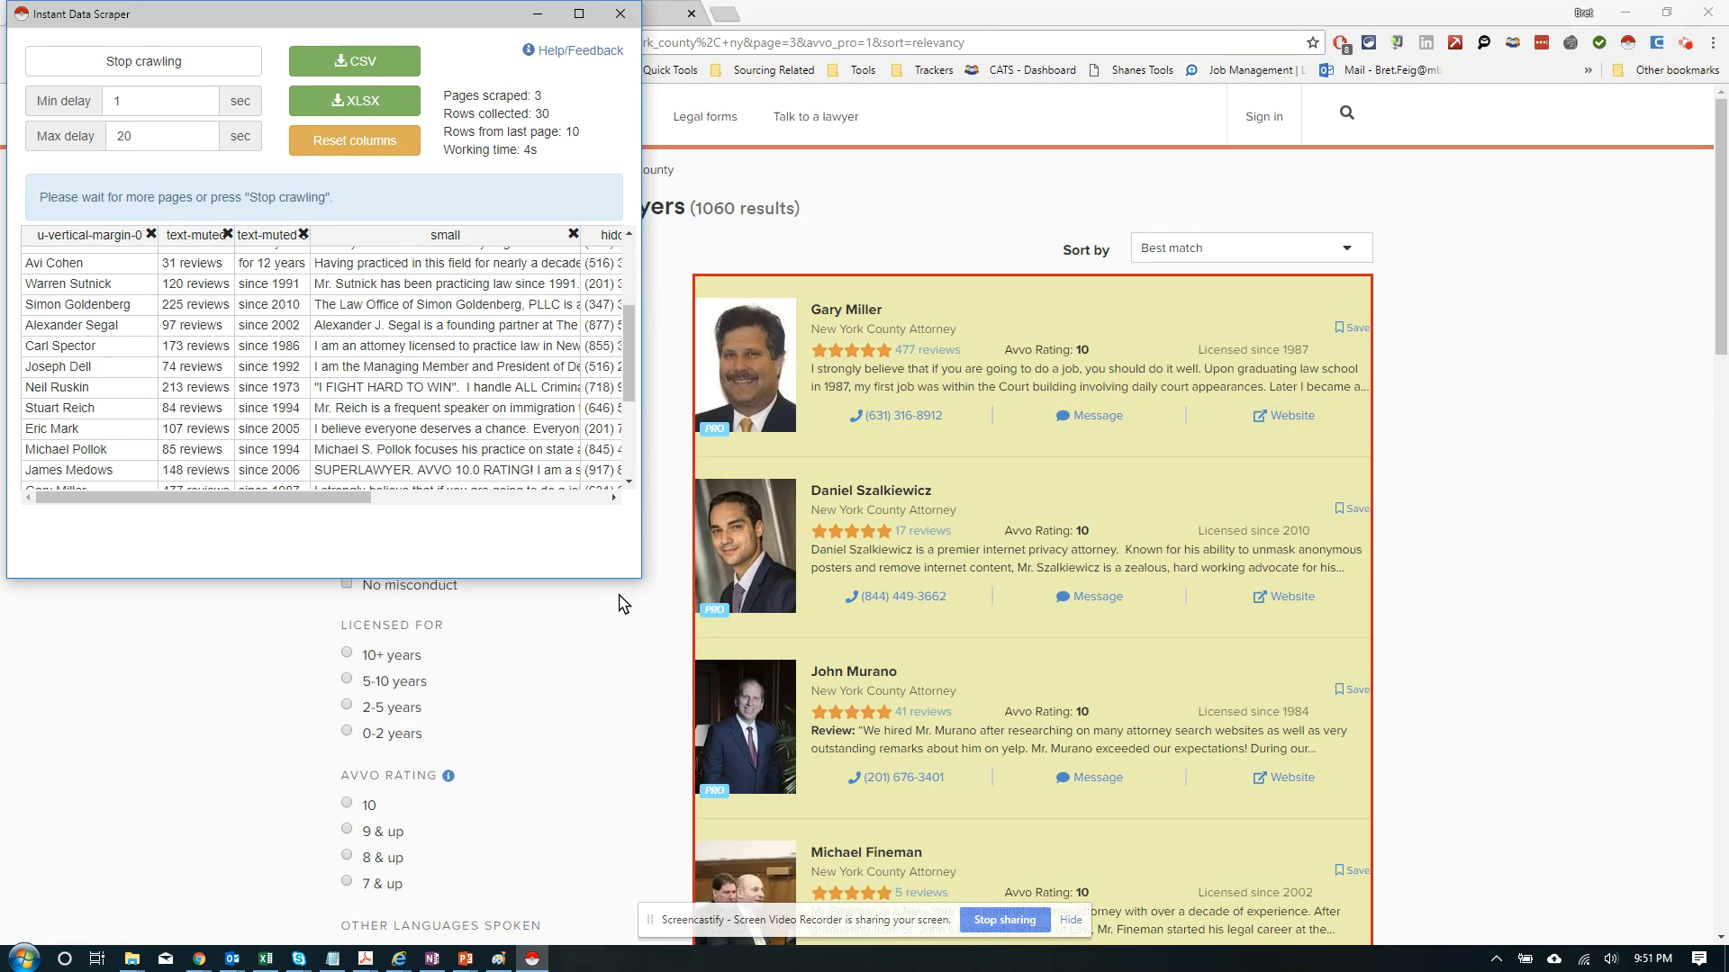
{"action": "scroll", "coordinate": [682, 667], "scroll_direction": "down", "scroll_amount": 9}
{"action": "scroll", "coordinate": [682, 667], "scroll_direction": "down", "scroll_amount": 7}
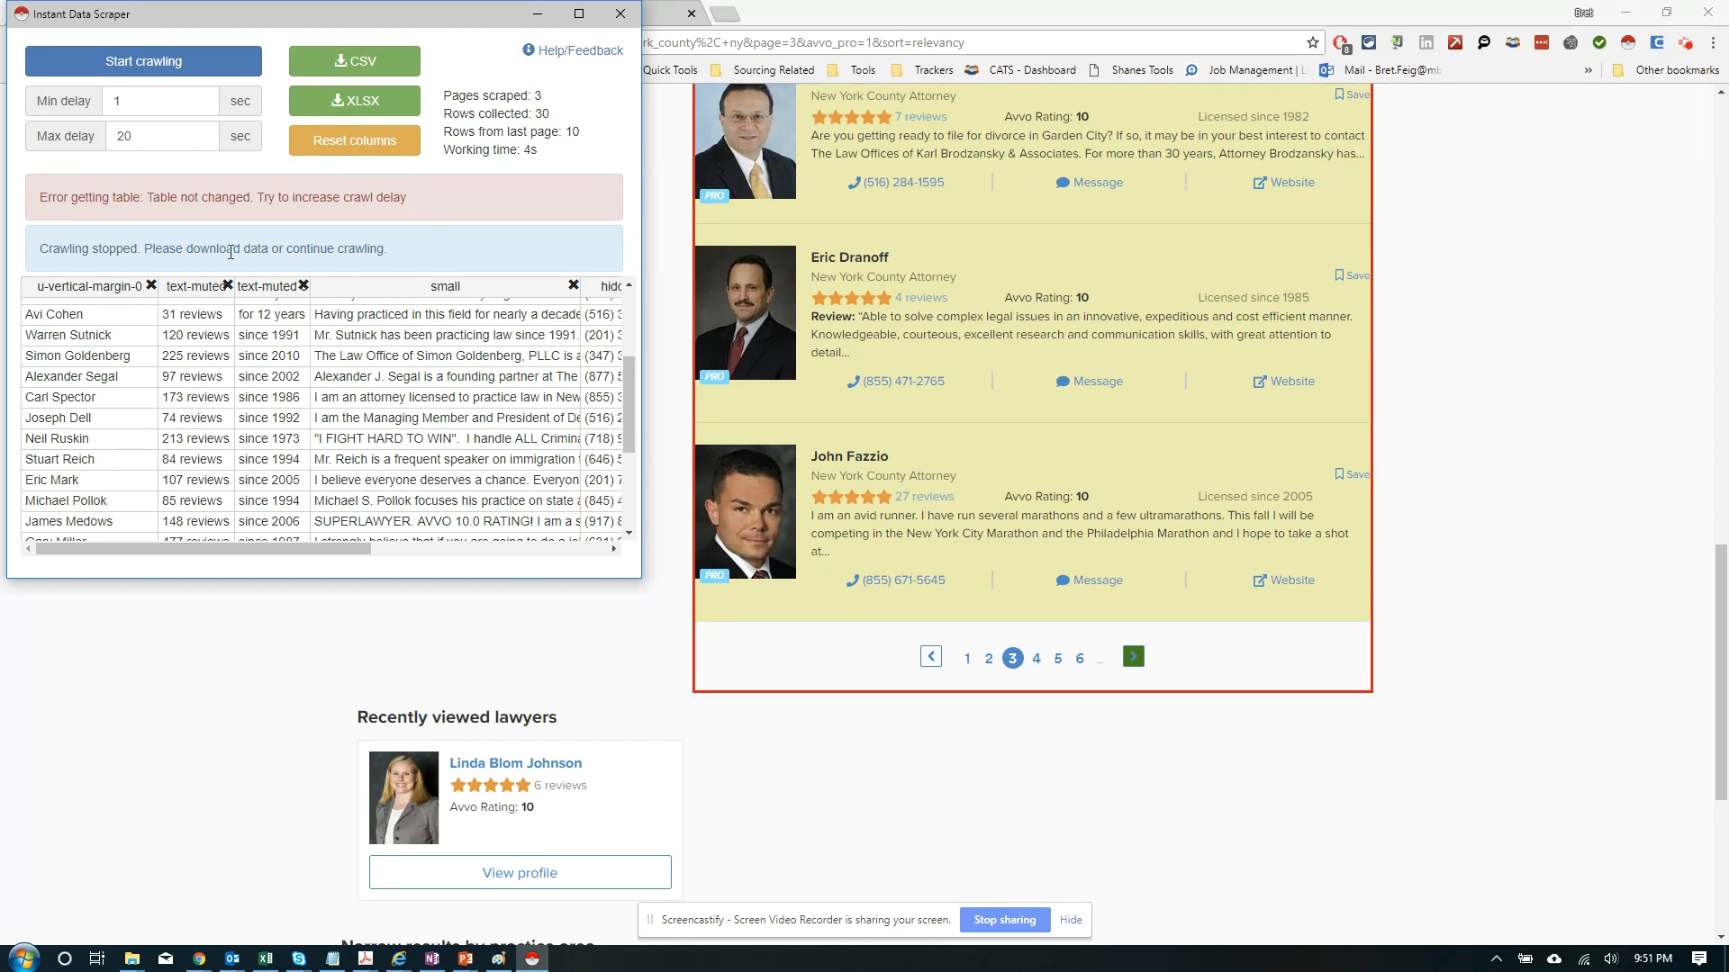
Relaunch Instant Data Scraper on results page 3 and mark the next-page arrow as its "Next" button again
{"action": "left_click", "coordinate": [620, 14]}
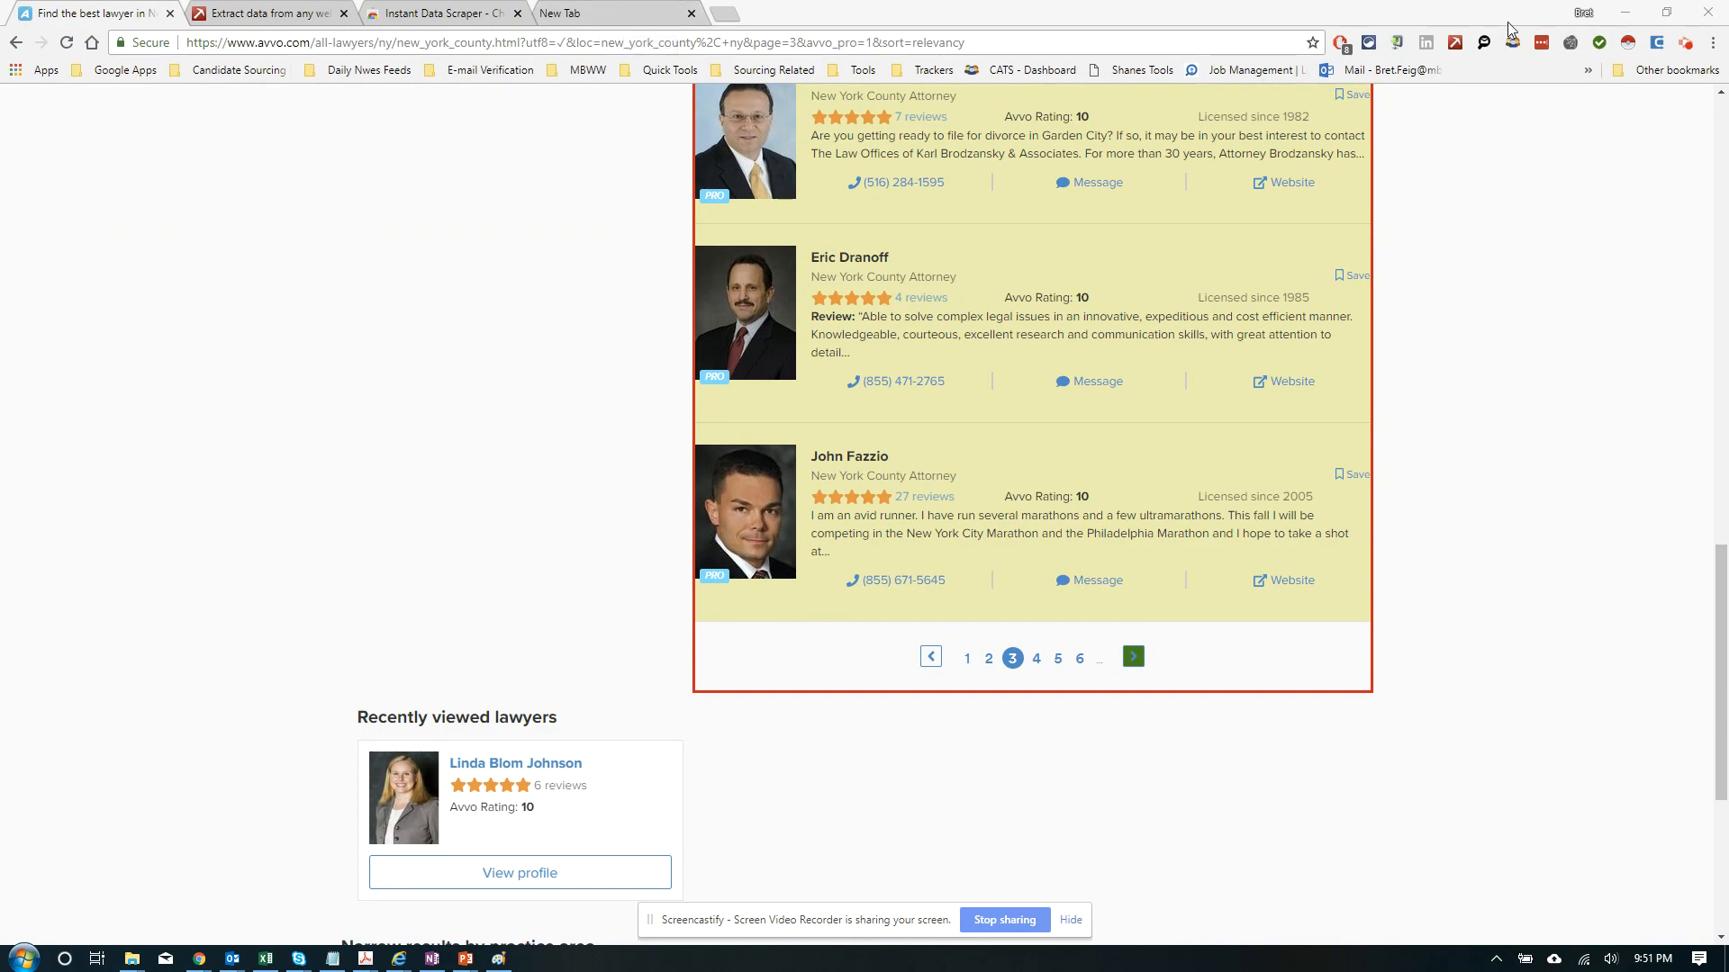
{"action": "left_click", "coordinate": [1626, 42]}
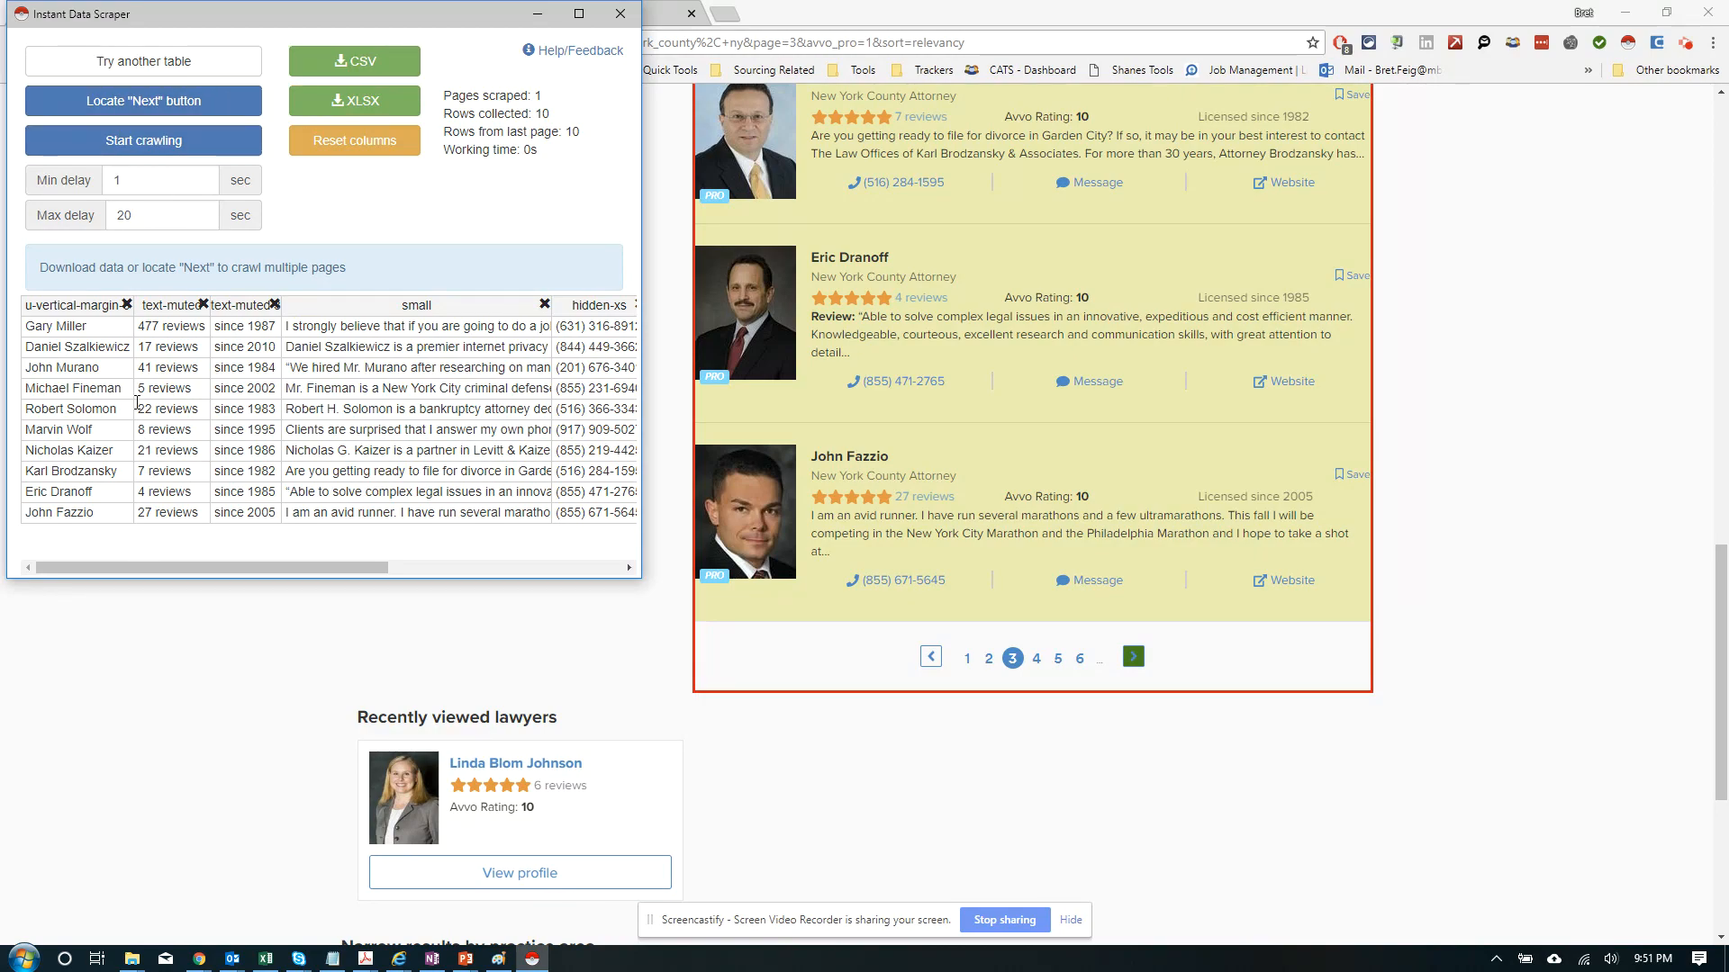
{"action": "left_click", "coordinate": [131, 113]}
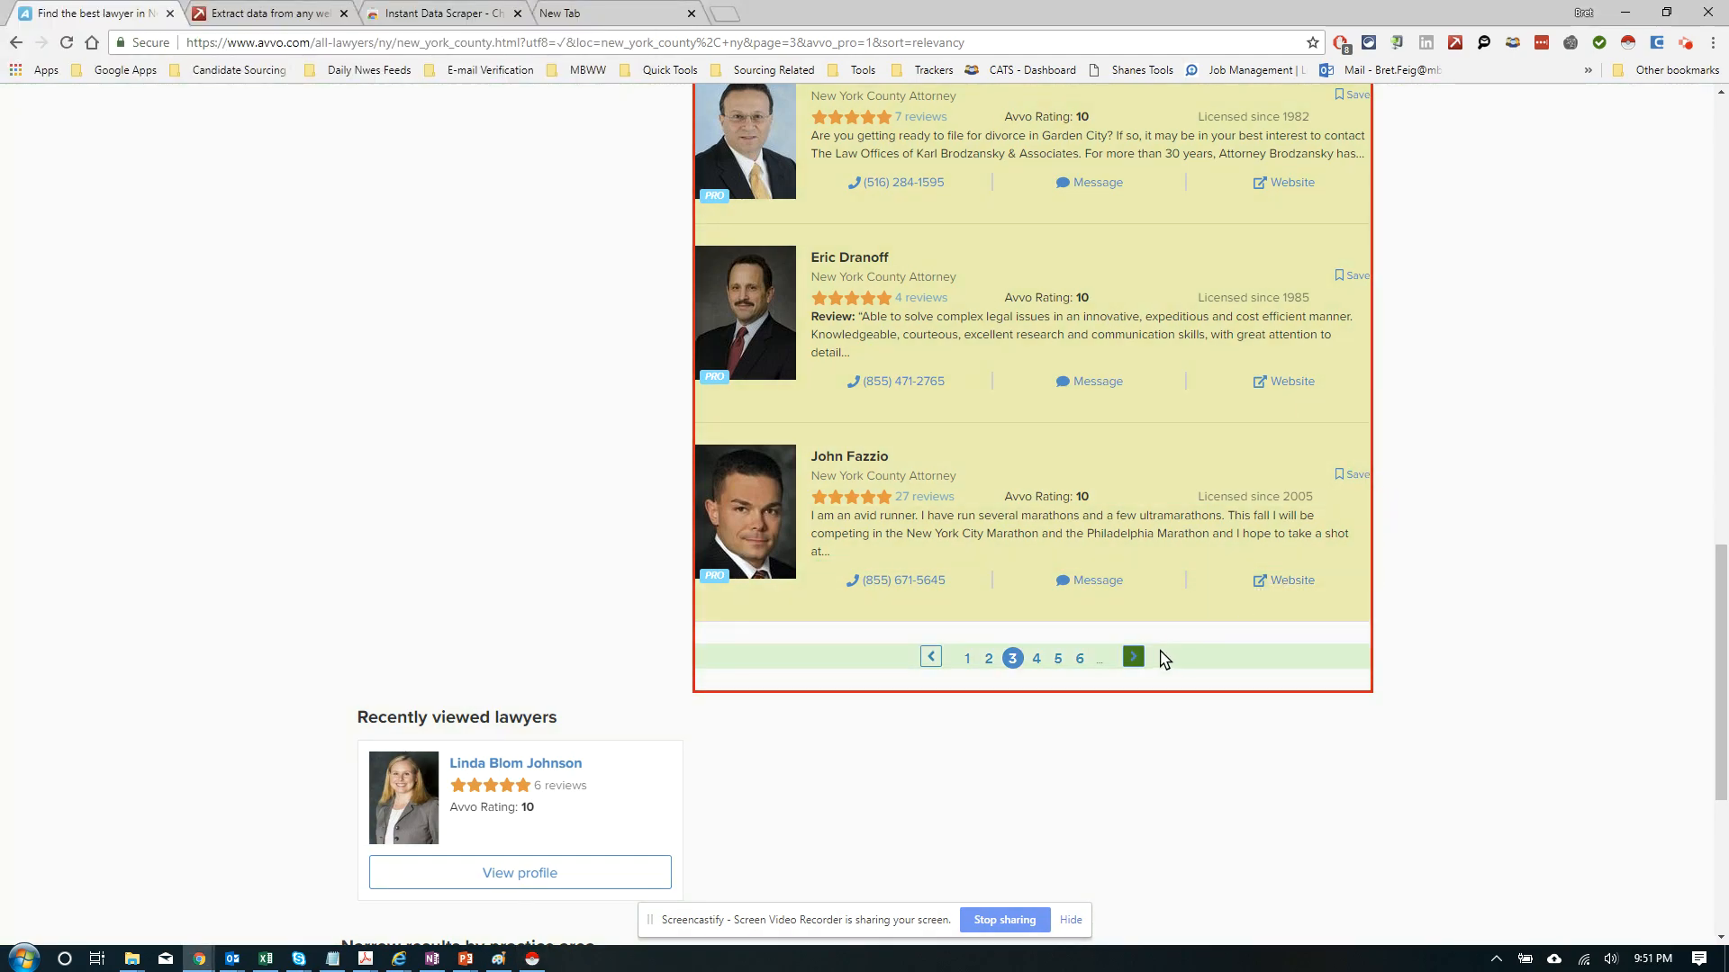
{"action": "left_click", "coordinate": [1133, 662]}
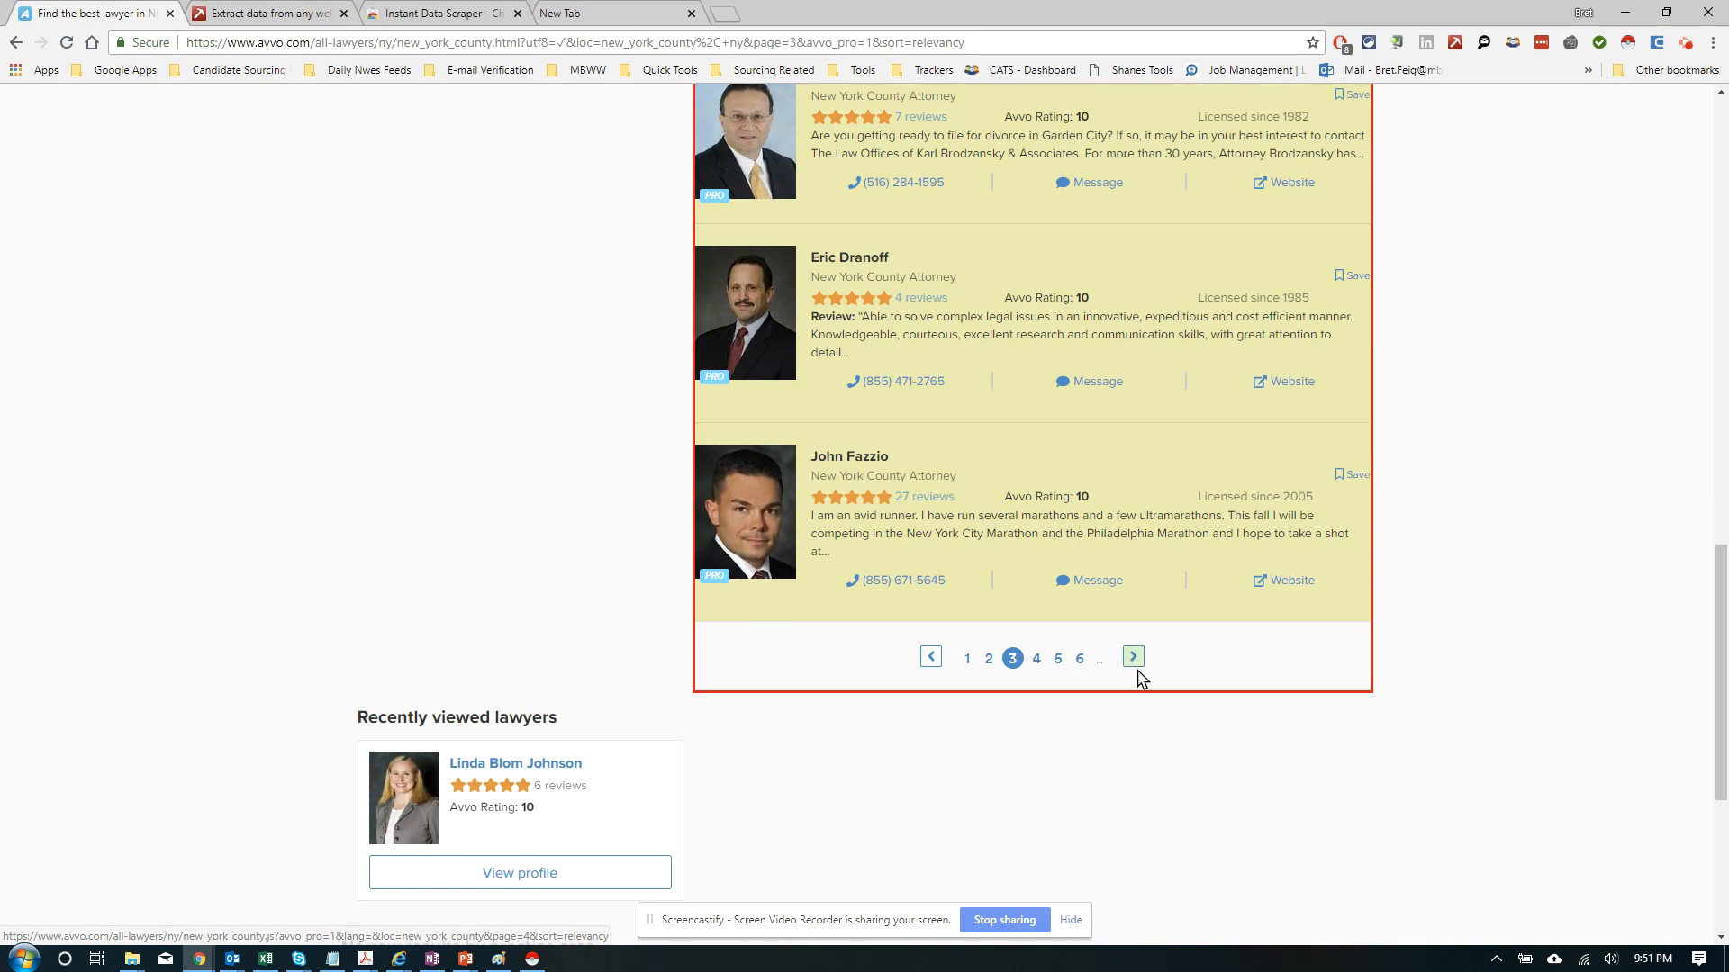
{"action": "left_click", "coordinate": [533, 958]}
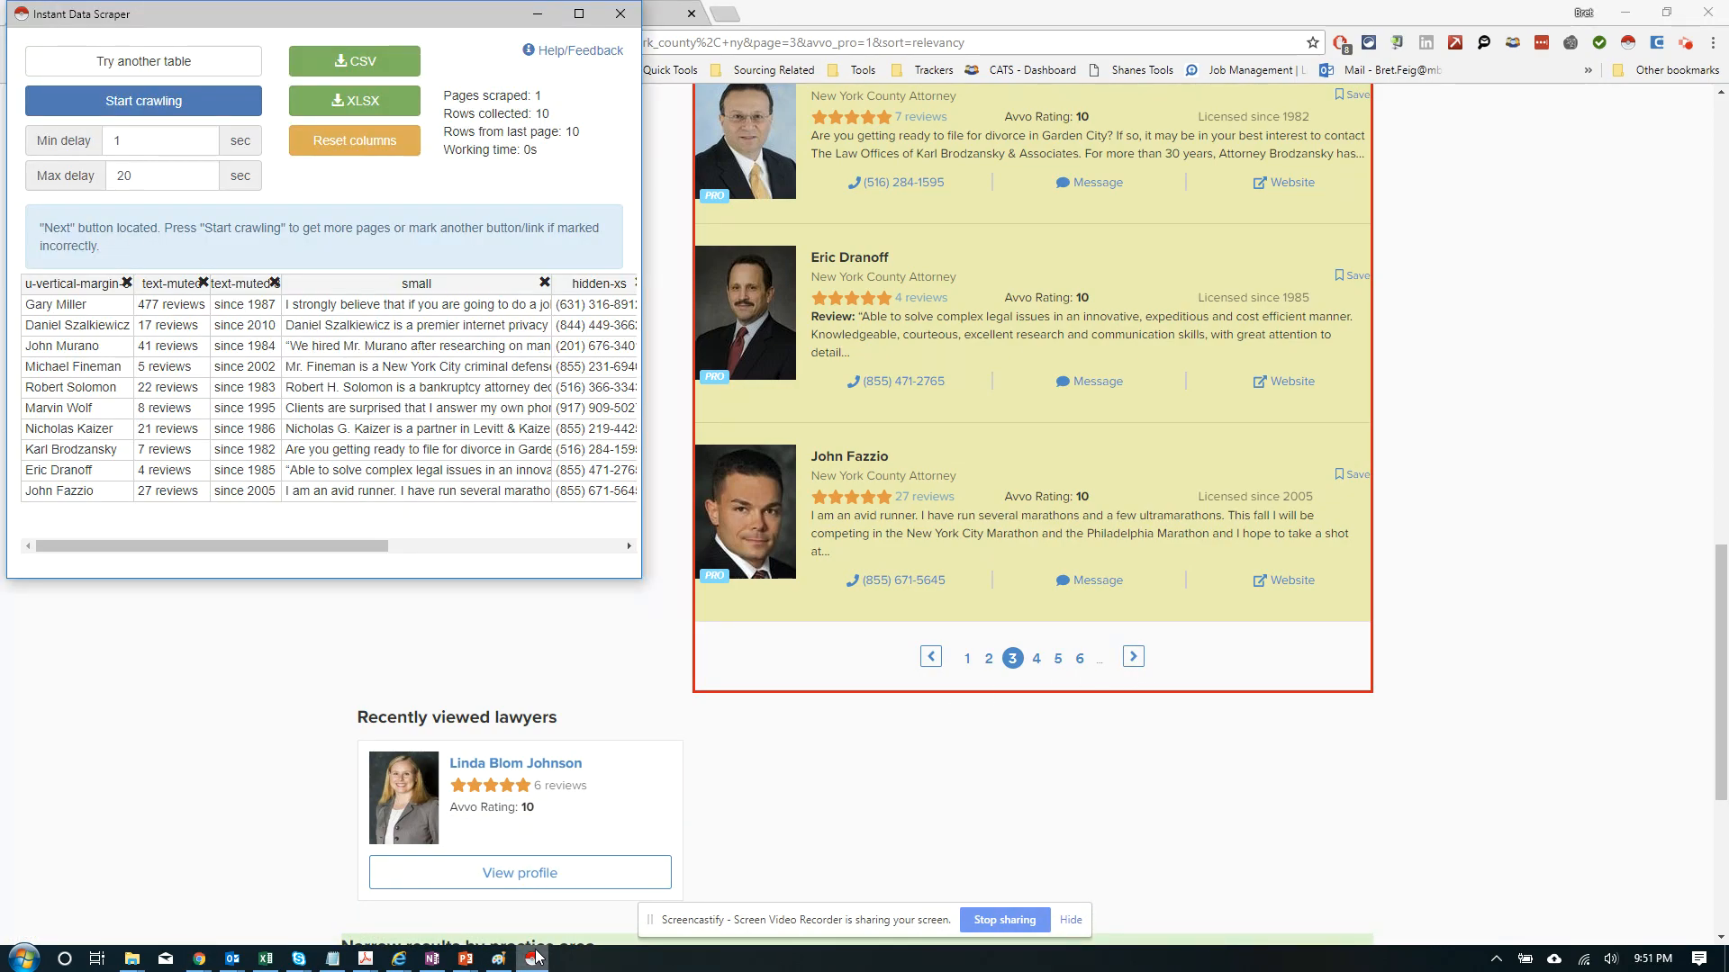
Crawl the lawyer result pages from page 3 onward and stop the crawl partway through
{"action": "left_click", "coordinate": [196, 110]}
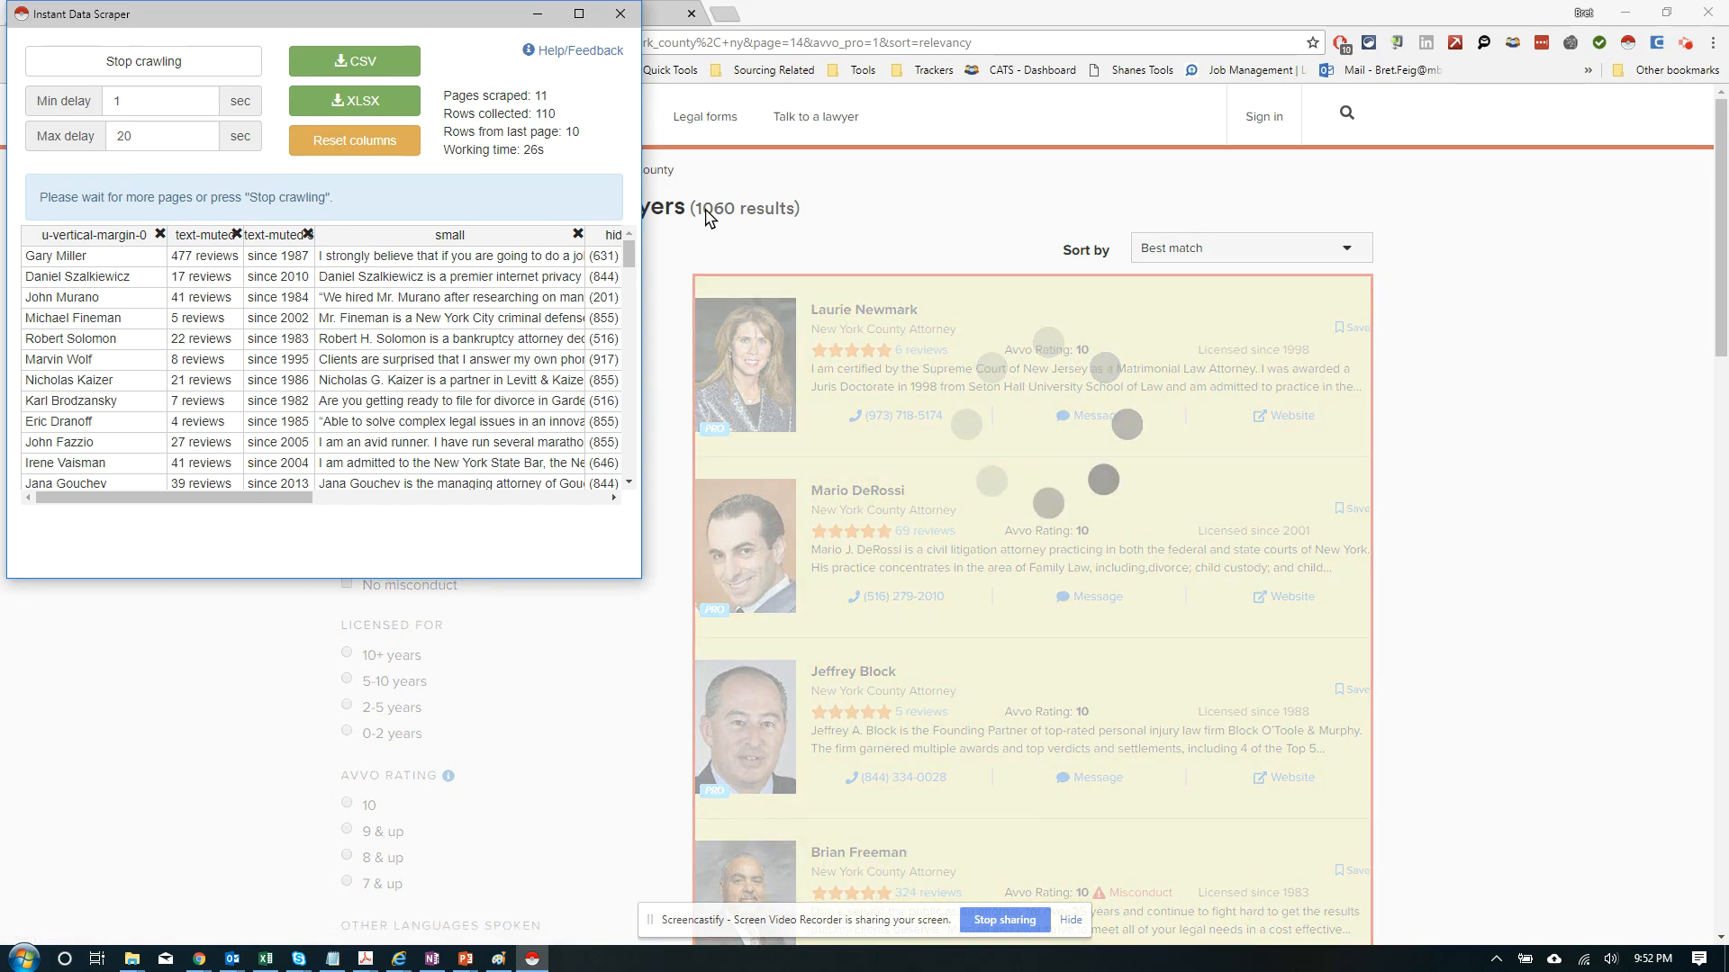
{"action": "left_click", "coordinate": [213, 72]}
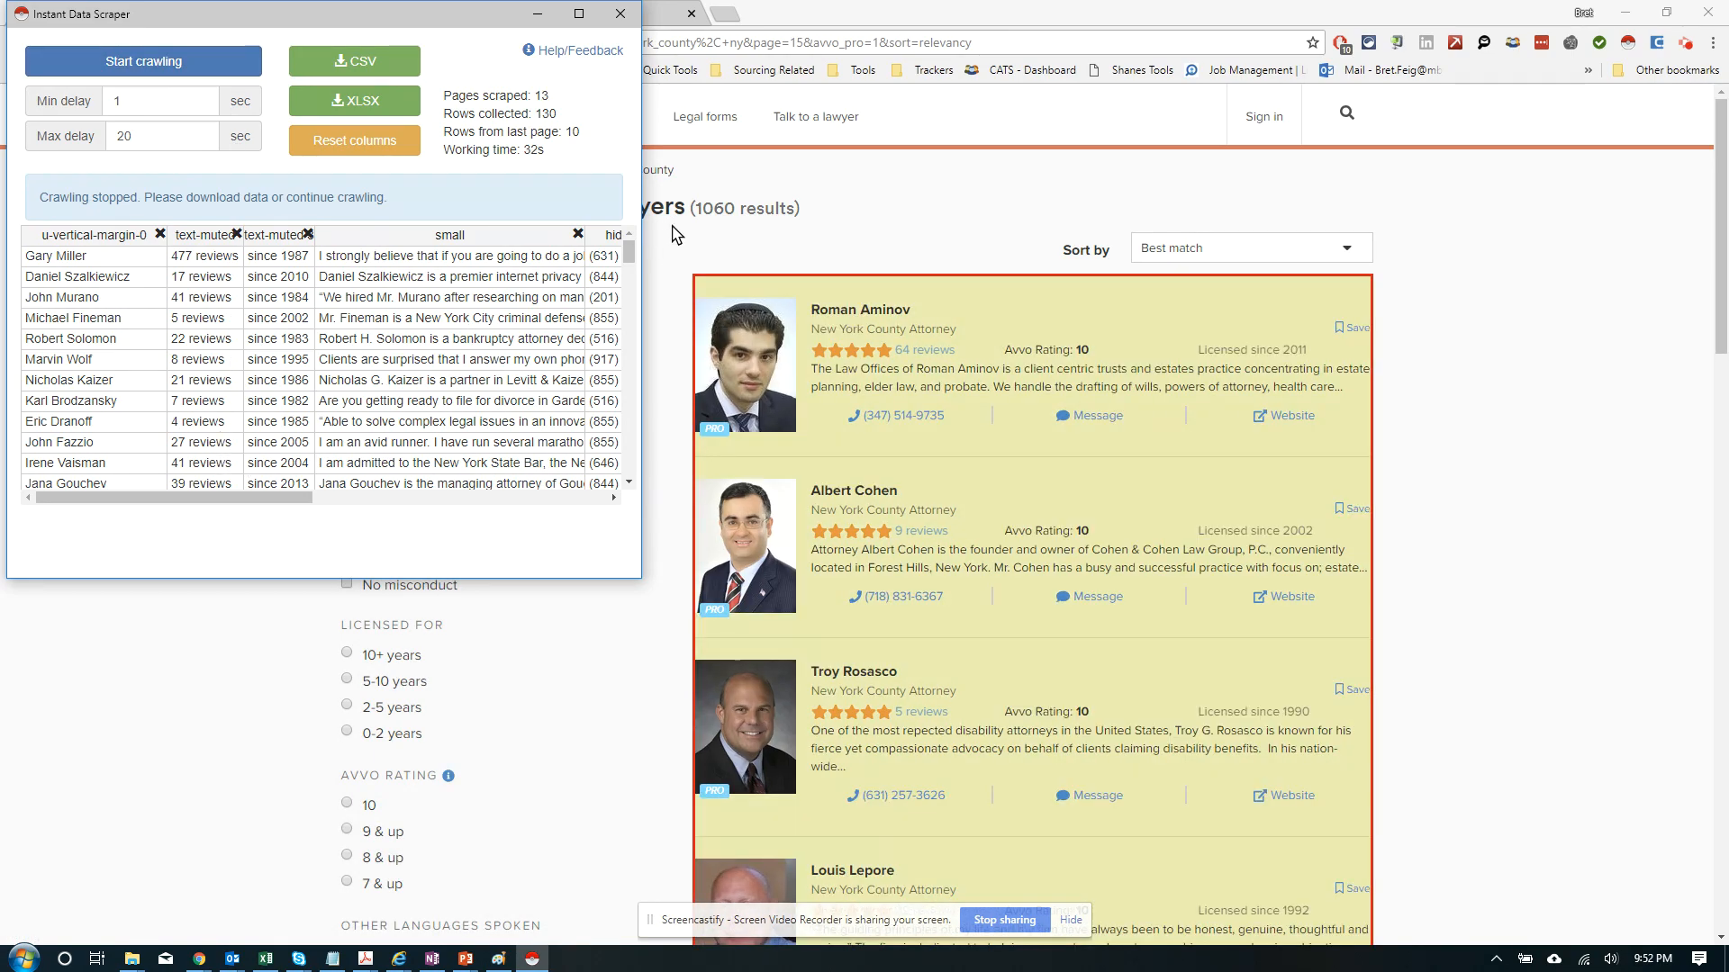
Widen the Instant Data Scraper window and examine the scraped columns, including the phone number and telephone-link columns
{"action": "left_click_drag", "start_coordinate": [641, 220], "coordinate": [1563, 200]}
{"action": "scroll", "coordinate": [220, 360], "scroll_direction": "down", "scroll_amount": 2}
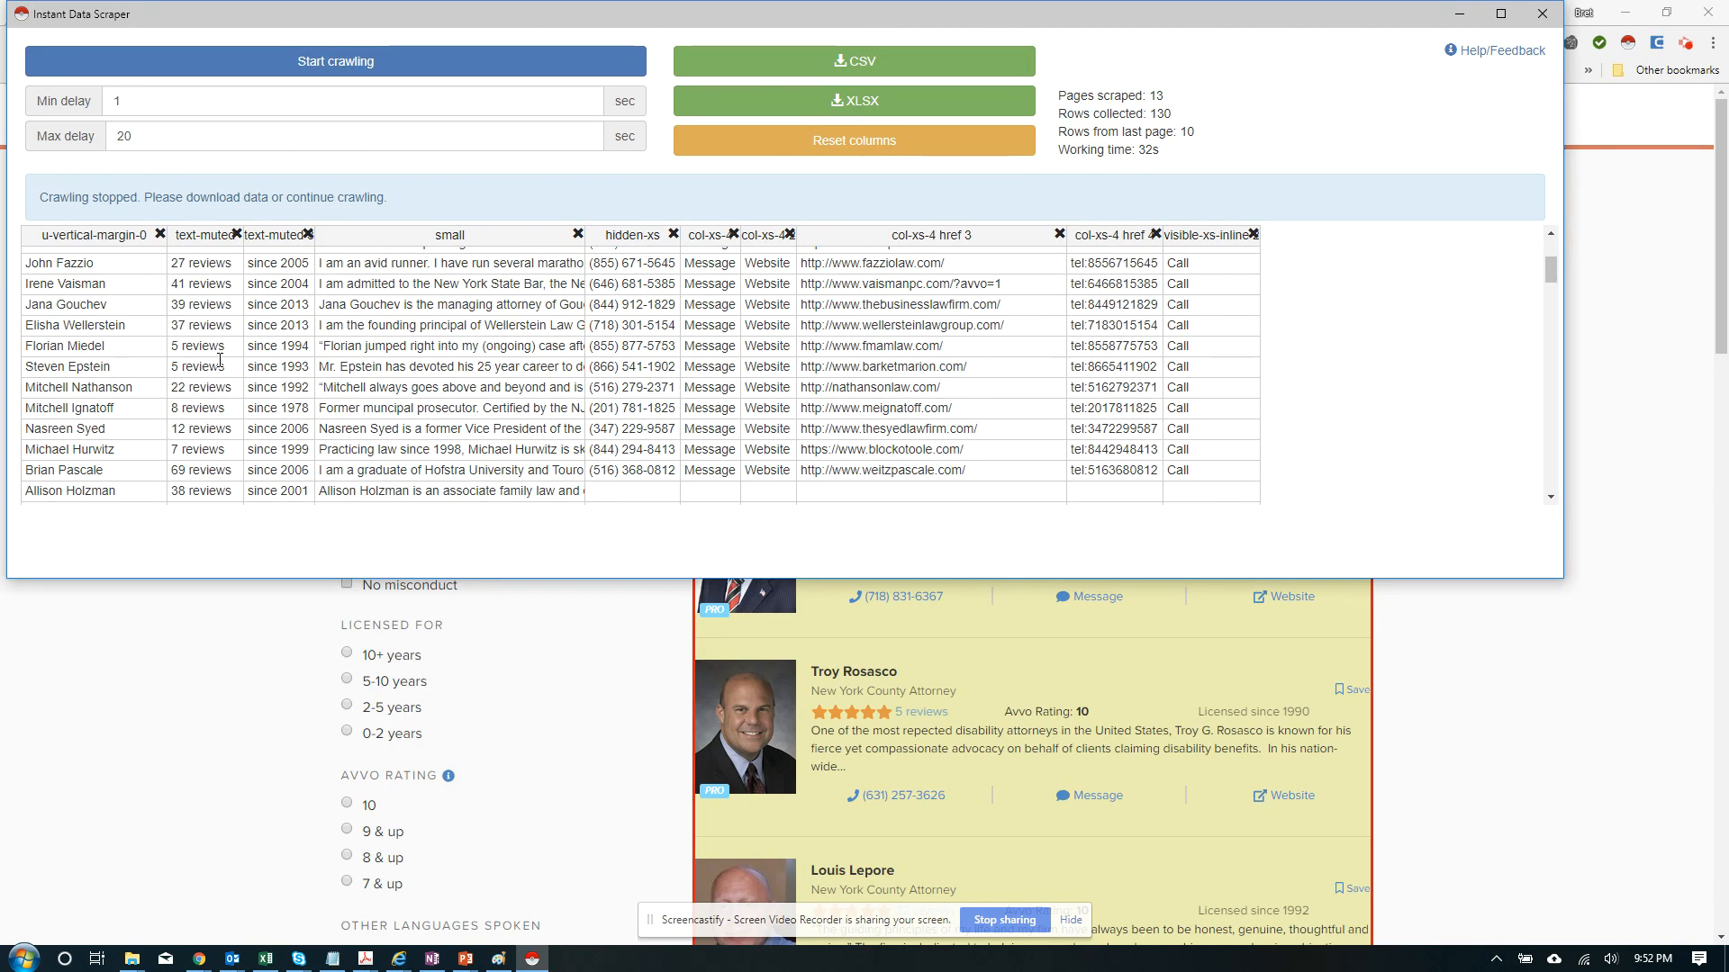
{"action": "scroll", "coordinate": [133, 388], "scroll_direction": "down", "scroll_amount": 3}
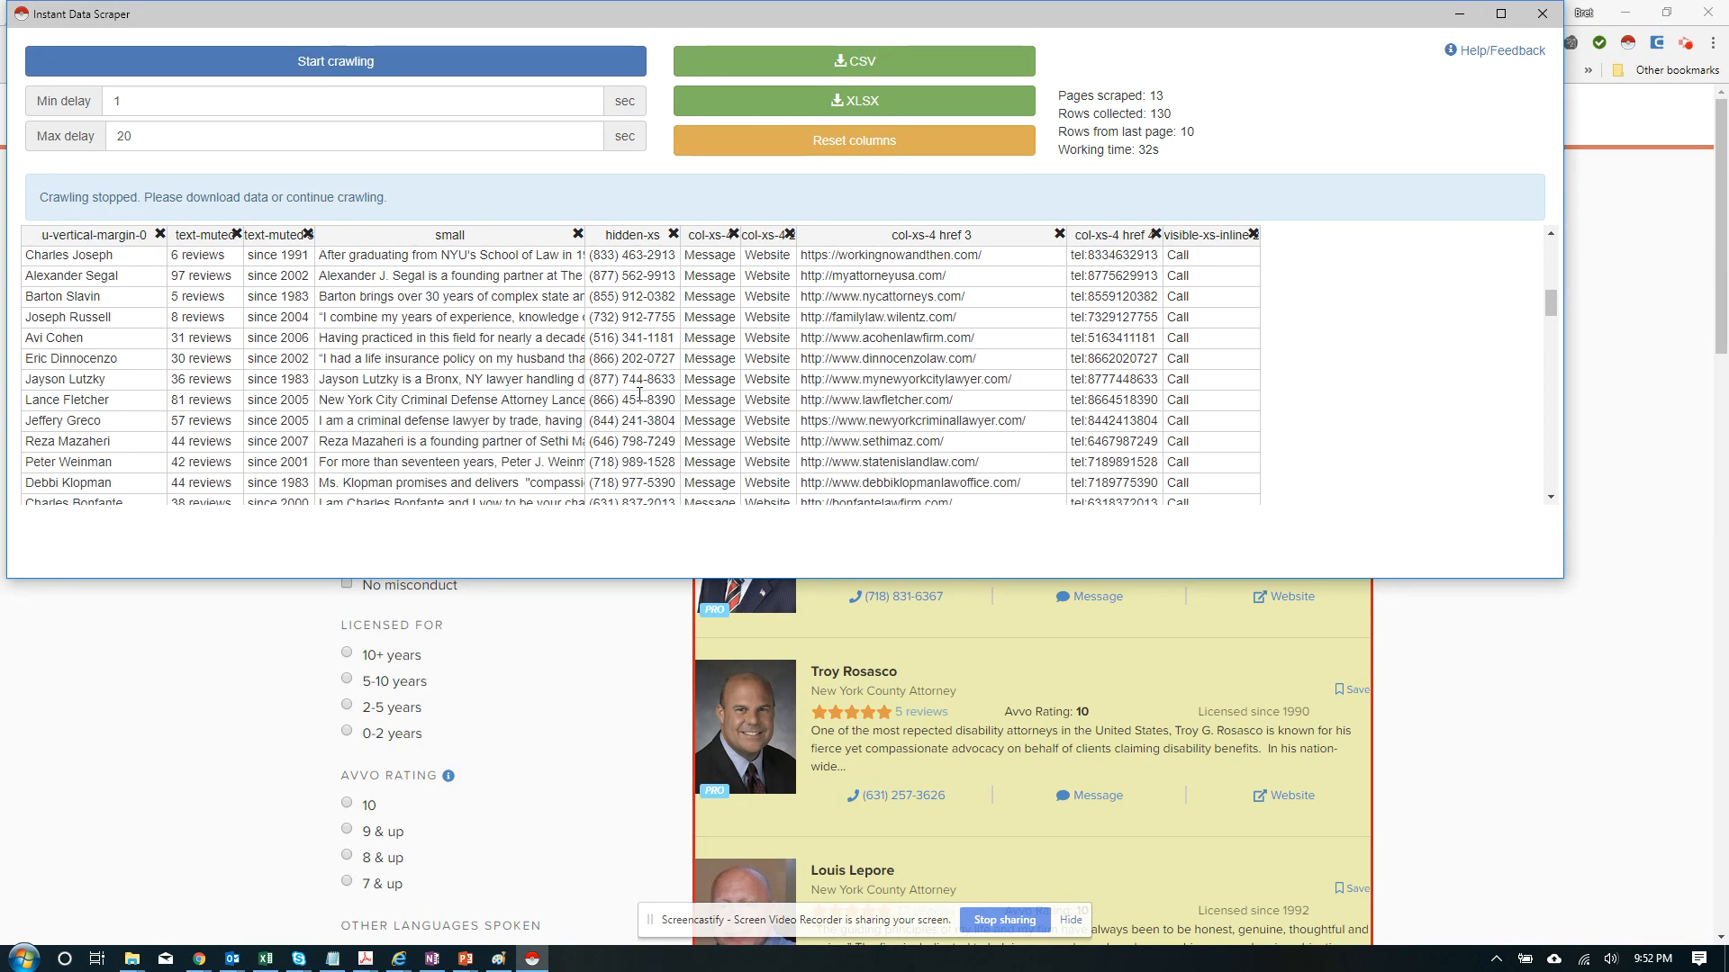
{"action": "scroll", "coordinate": [679, 402], "scroll_direction": "up", "scroll_amount": 5}
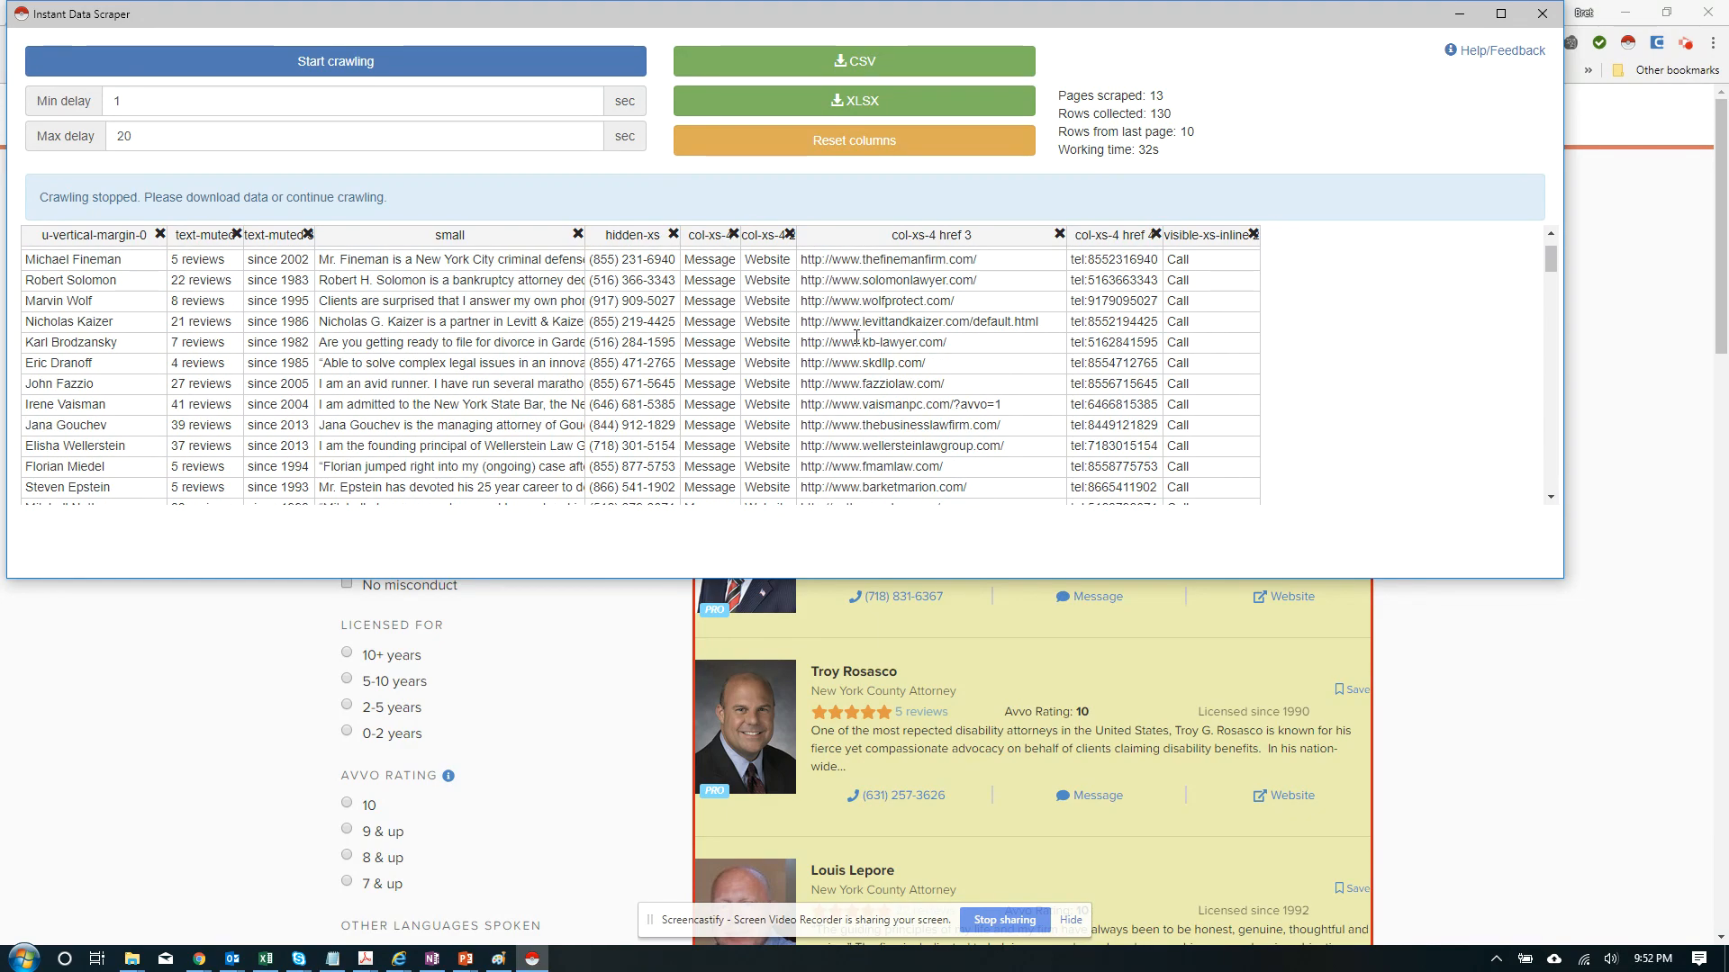
{"action": "scroll", "coordinate": [1157, 297], "scroll_direction": "up", "scroll_amount": 1}
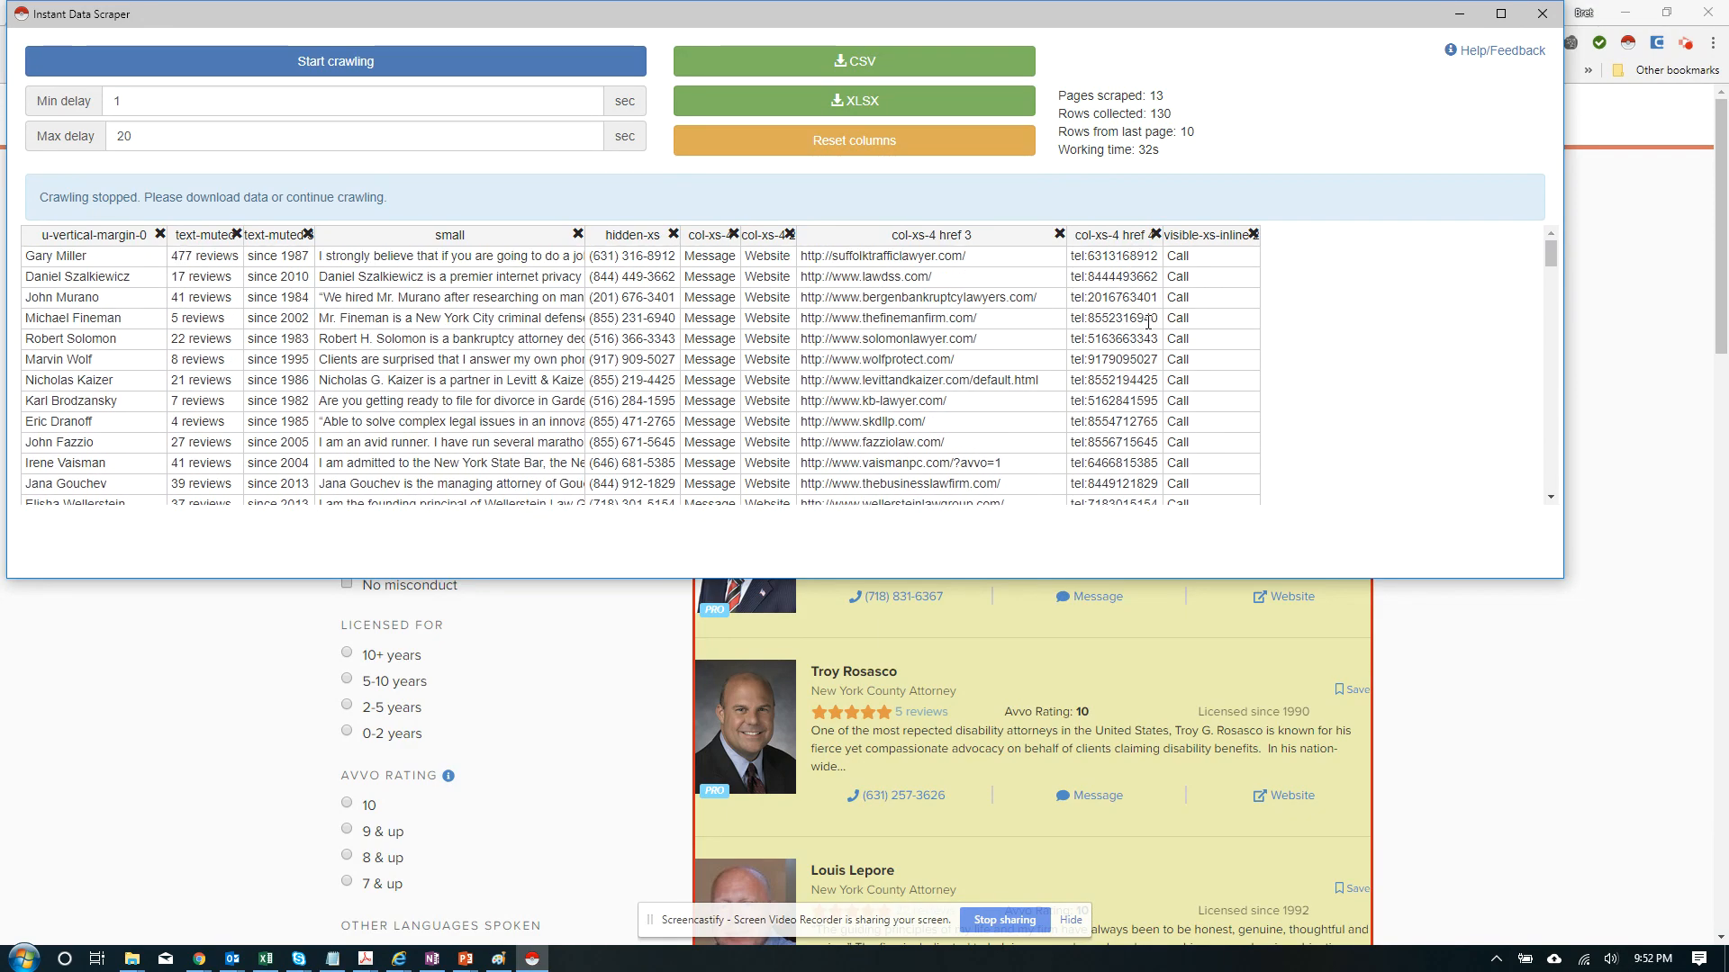
{"action": "left_click", "coordinate": [647, 236]}
{"action": "left_click_drag", "start_coordinate": [647, 236], "coordinate": [670, 237]}
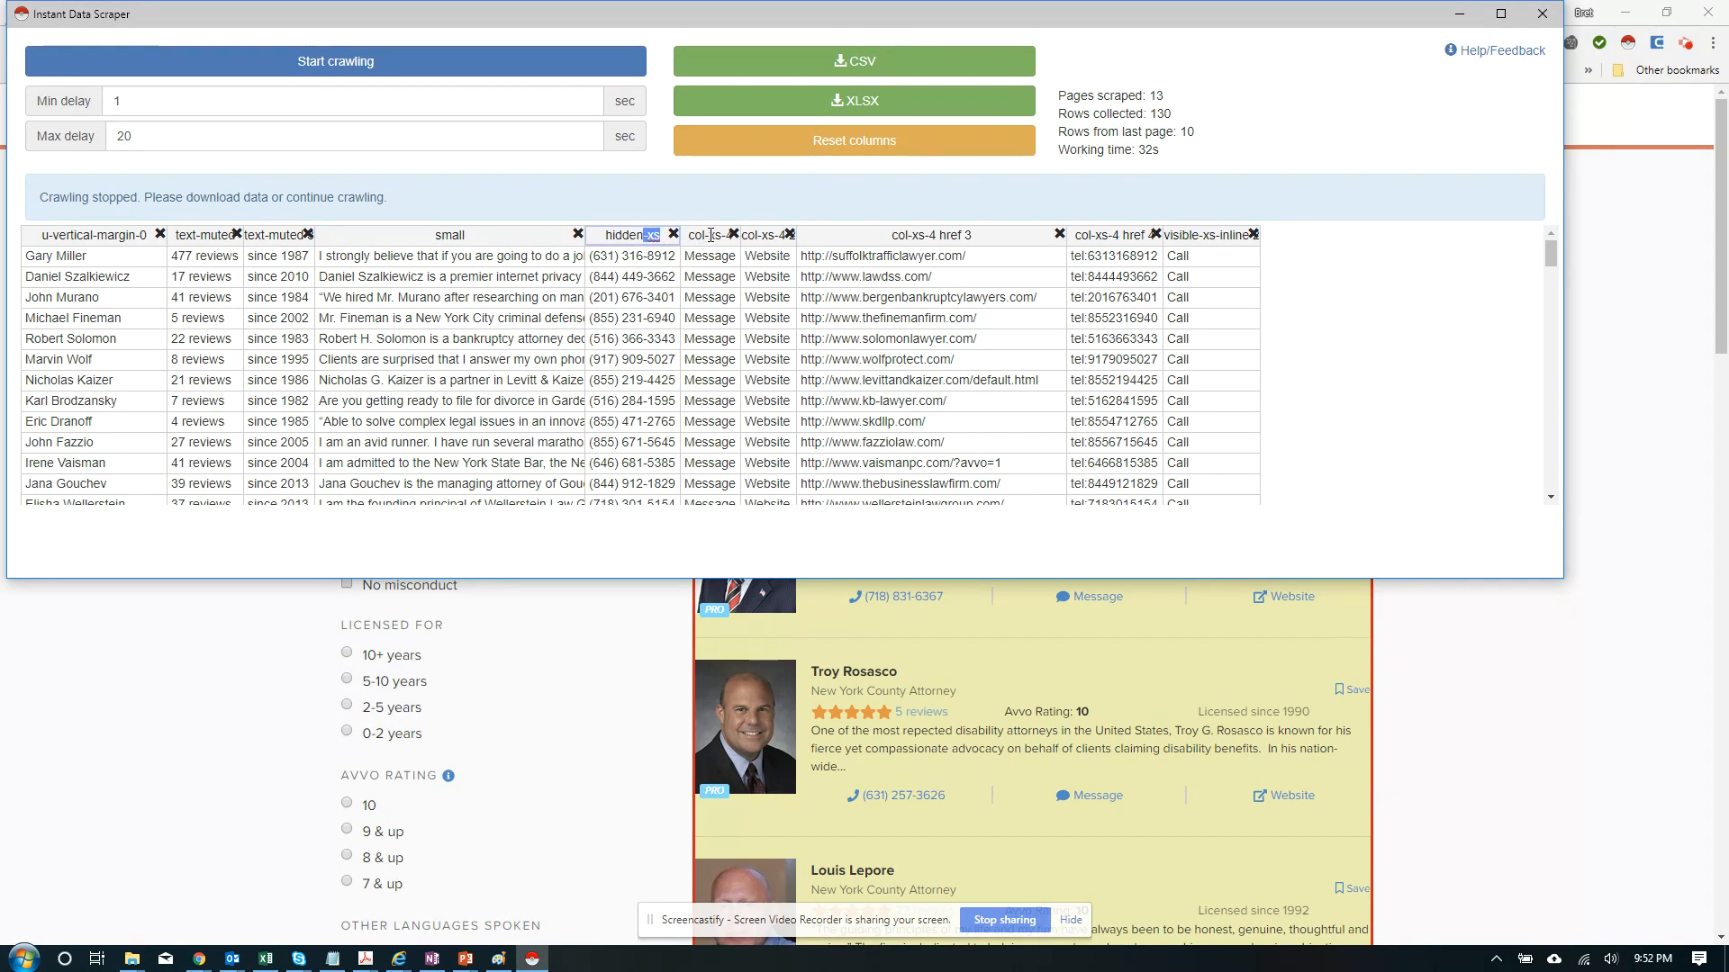
{"action": "left_click", "coordinate": [1123, 236]}
{"action": "left_click_drag", "start_coordinate": [1123, 236], "coordinate": [1131, 236]}
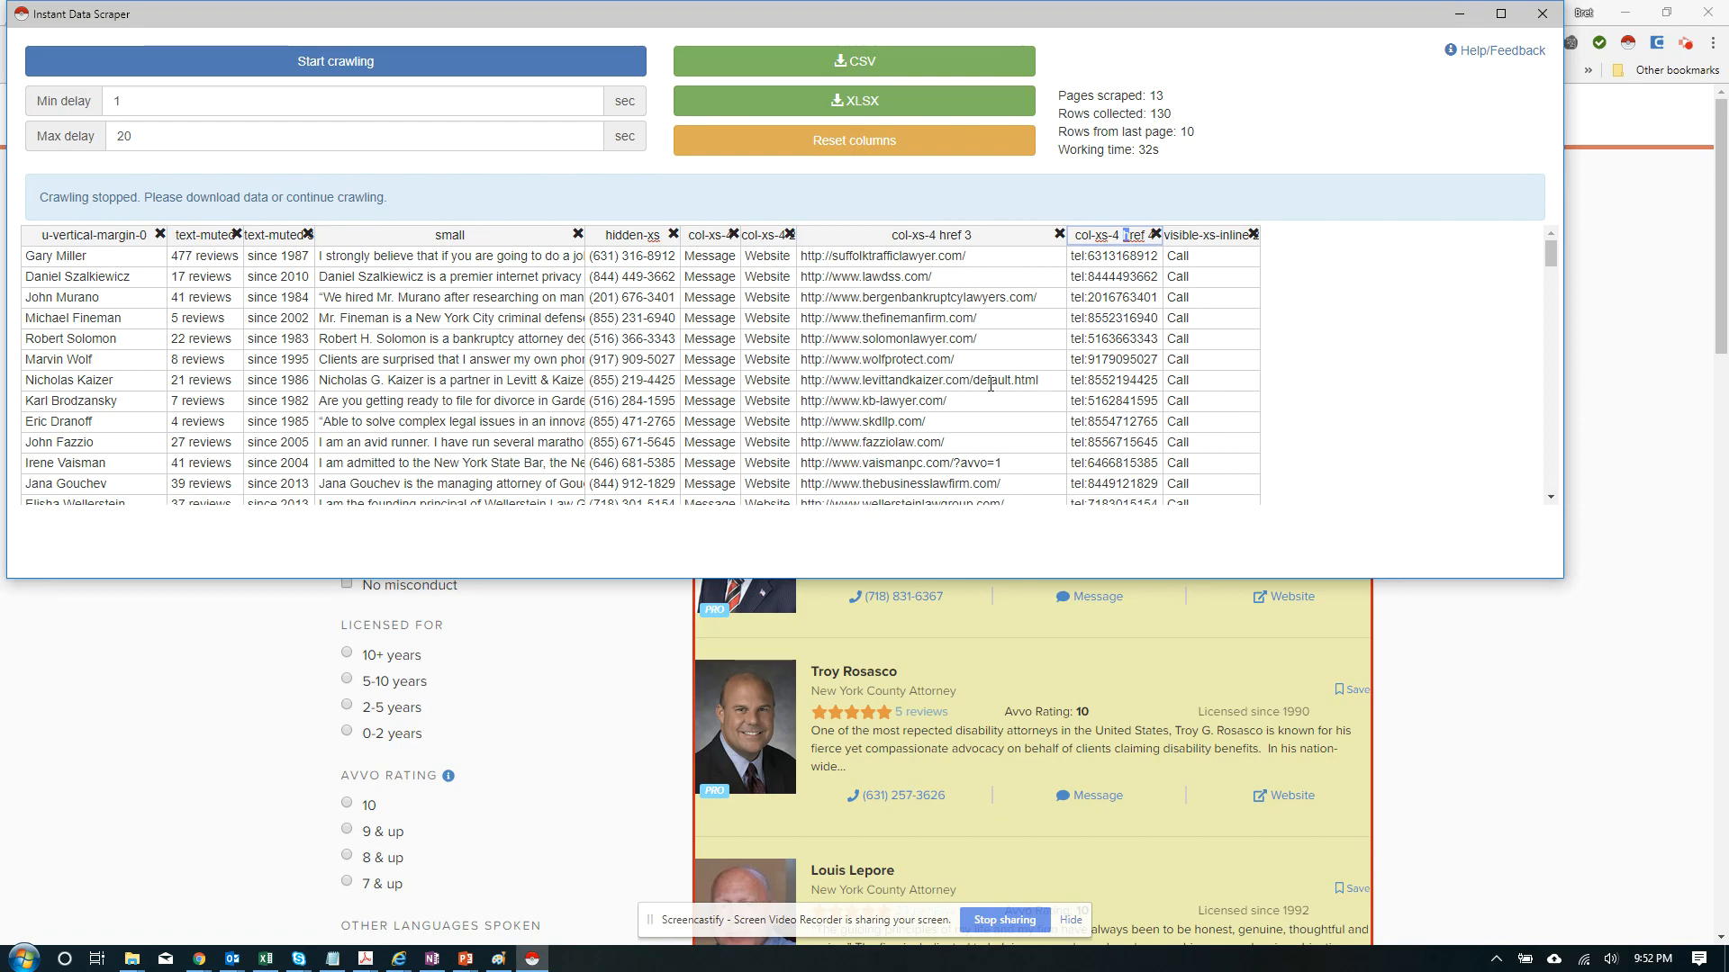
Review the collected lawyer rows down to the end of the table and close the scraper window
{"action": "scroll", "coordinate": [422, 470], "scroll_direction": "down", "scroll_amount": 7}
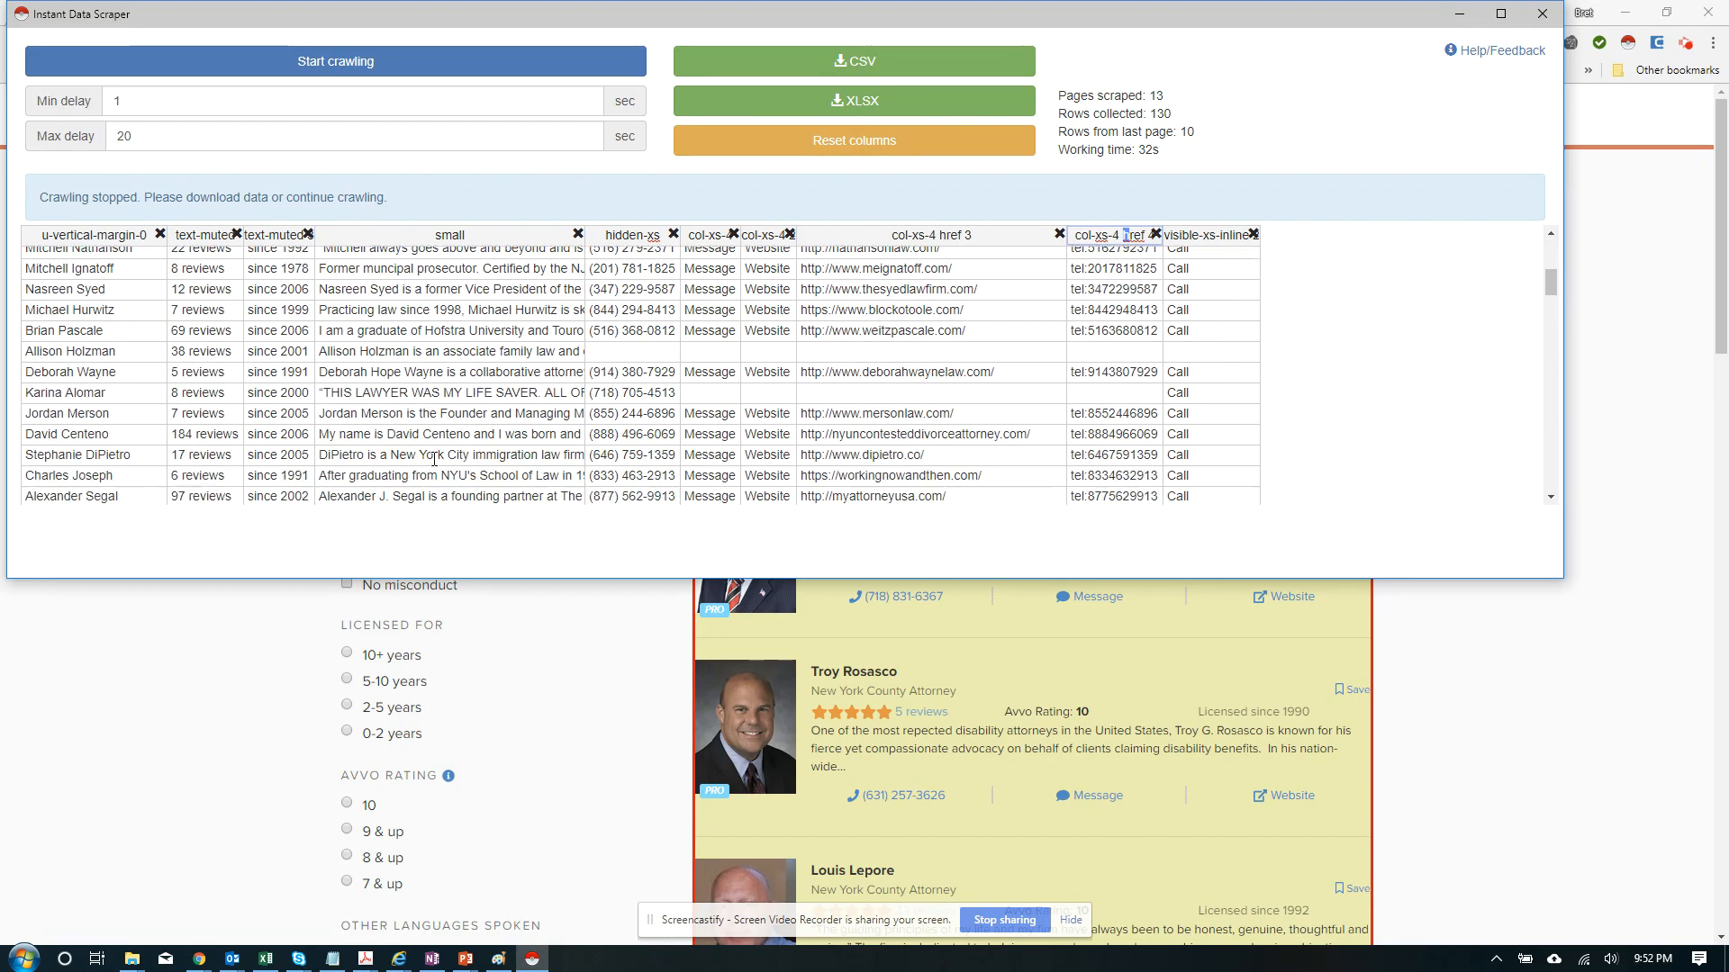
{"action": "scroll", "coordinate": [422, 470], "scroll_direction": "down", "scroll_amount": 10}
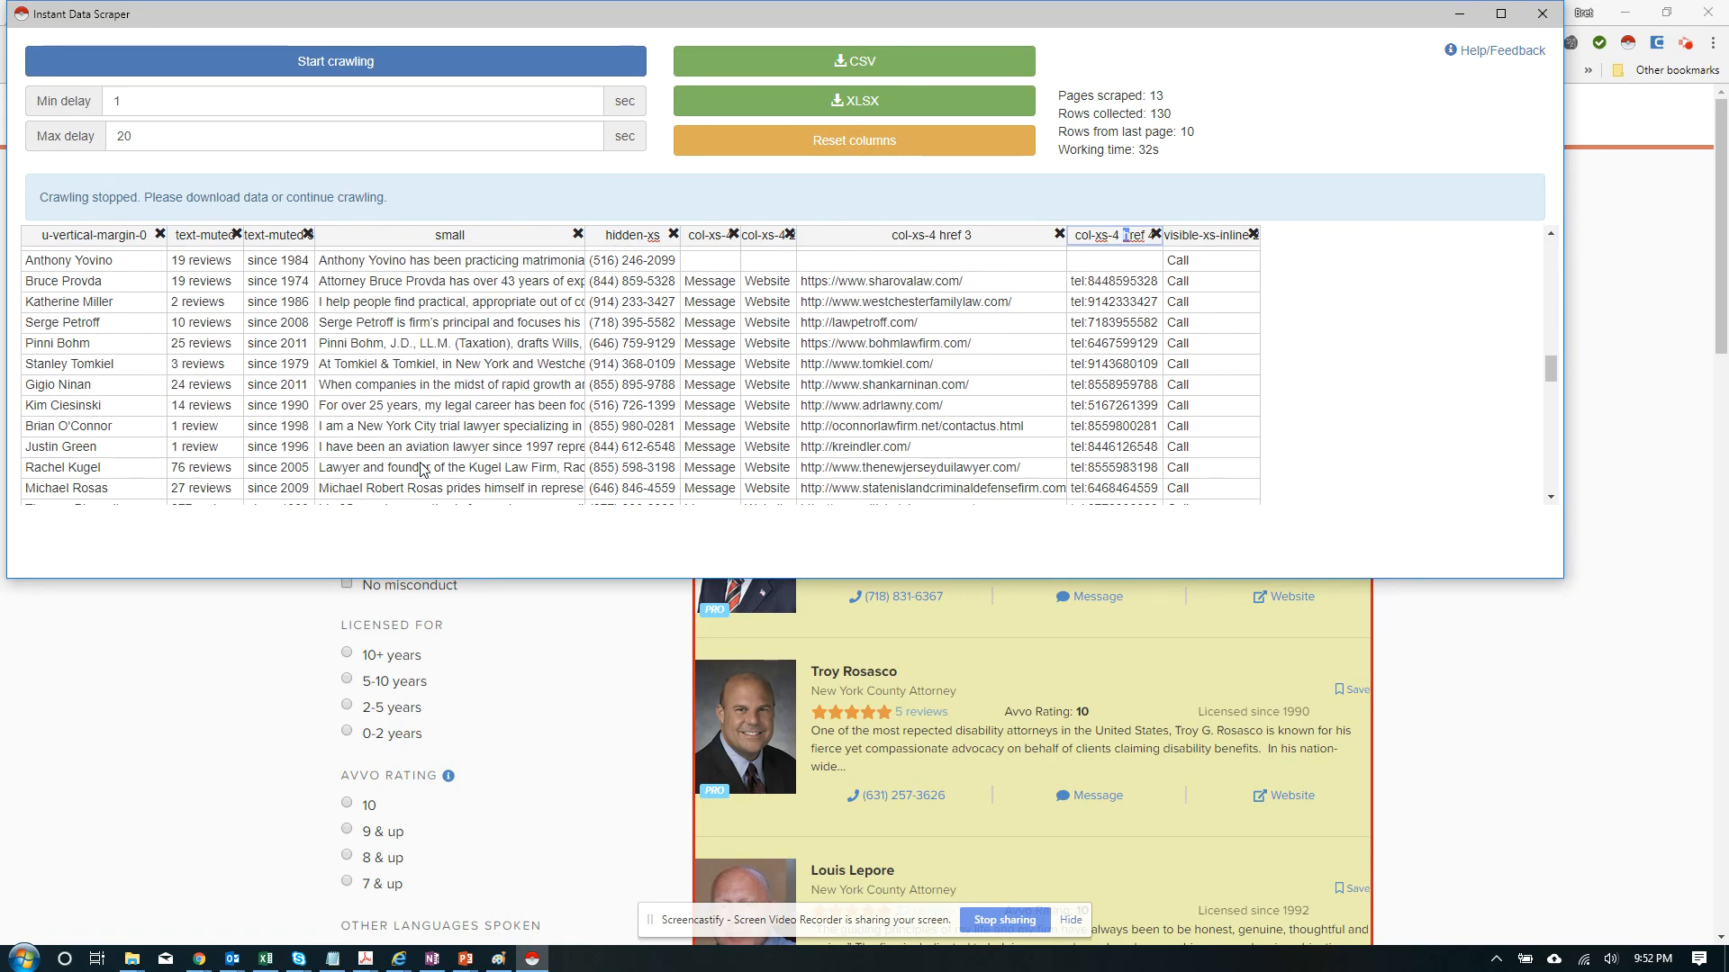
{"action": "scroll", "coordinate": [420, 462], "scroll_direction": "down", "scroll_amount": 10}
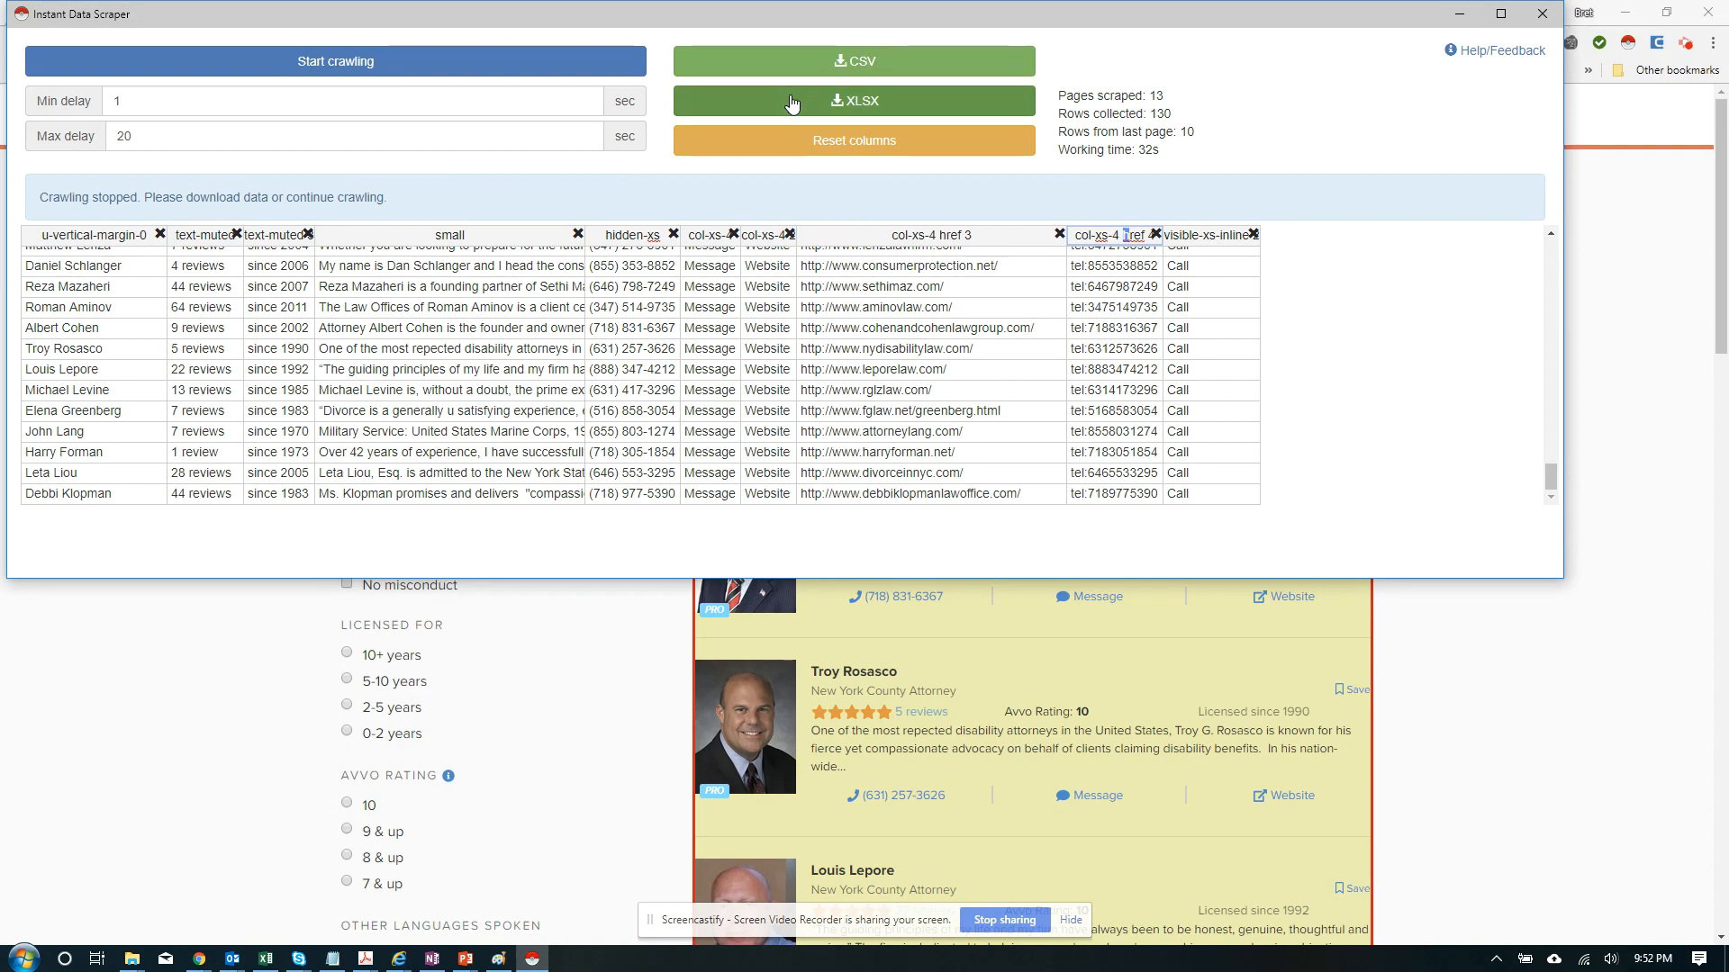
{"action": "scroll", "coordinate": [317, 305], "scroll_direction": "up", "scroll_amount": 1}
{"action": "scroll", "coordinate": [317, 304], "scroll_direction": "down", "scroll_amount": 1}
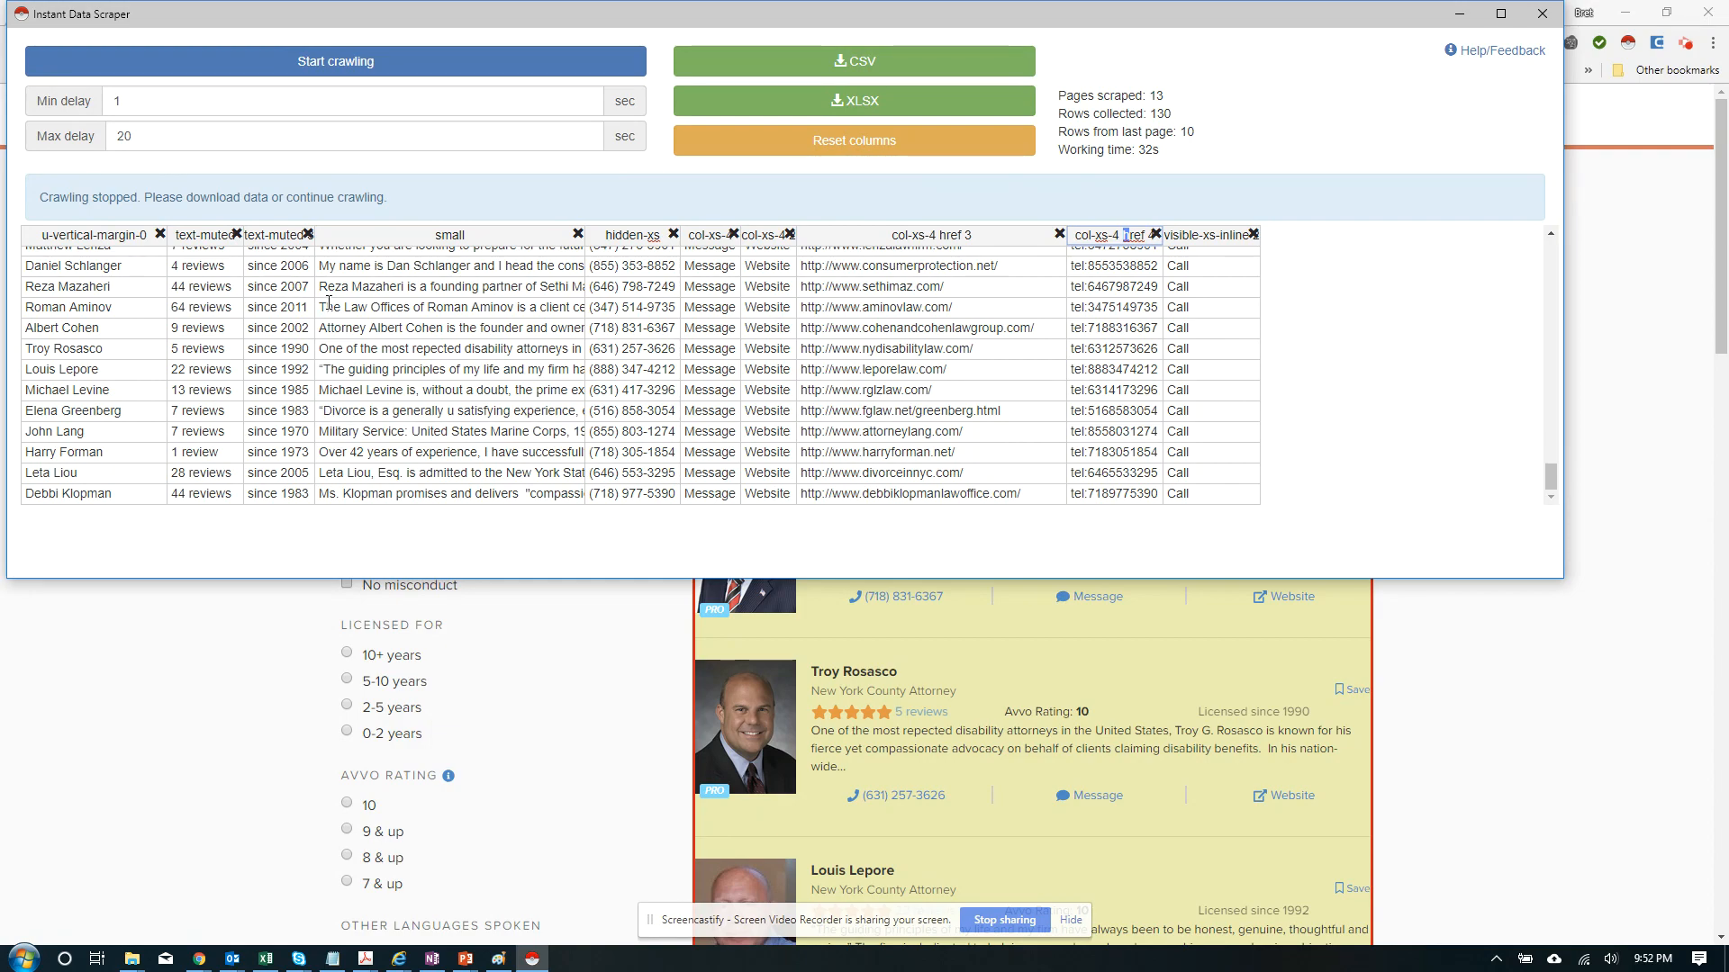
{"action": "scroll", "coordinate": [490, 364], "scroll_direction": "up", "scroll_amount": 5}
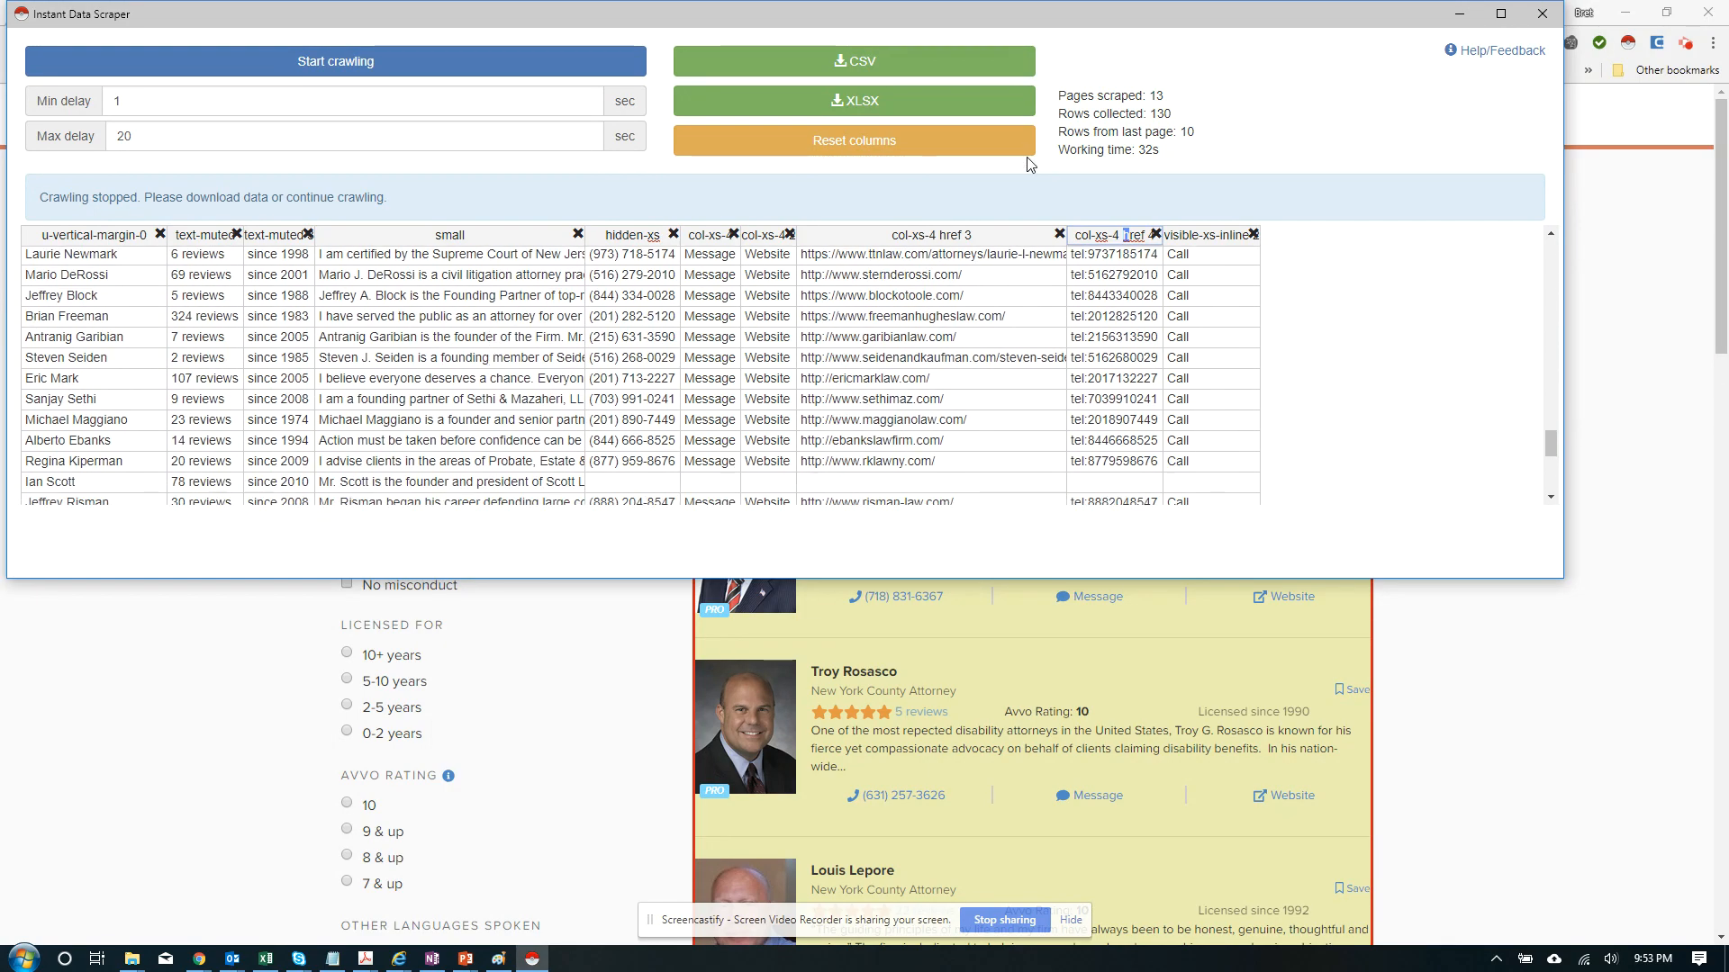
{"action": "left_click", "coordinate": [1540, 15]}
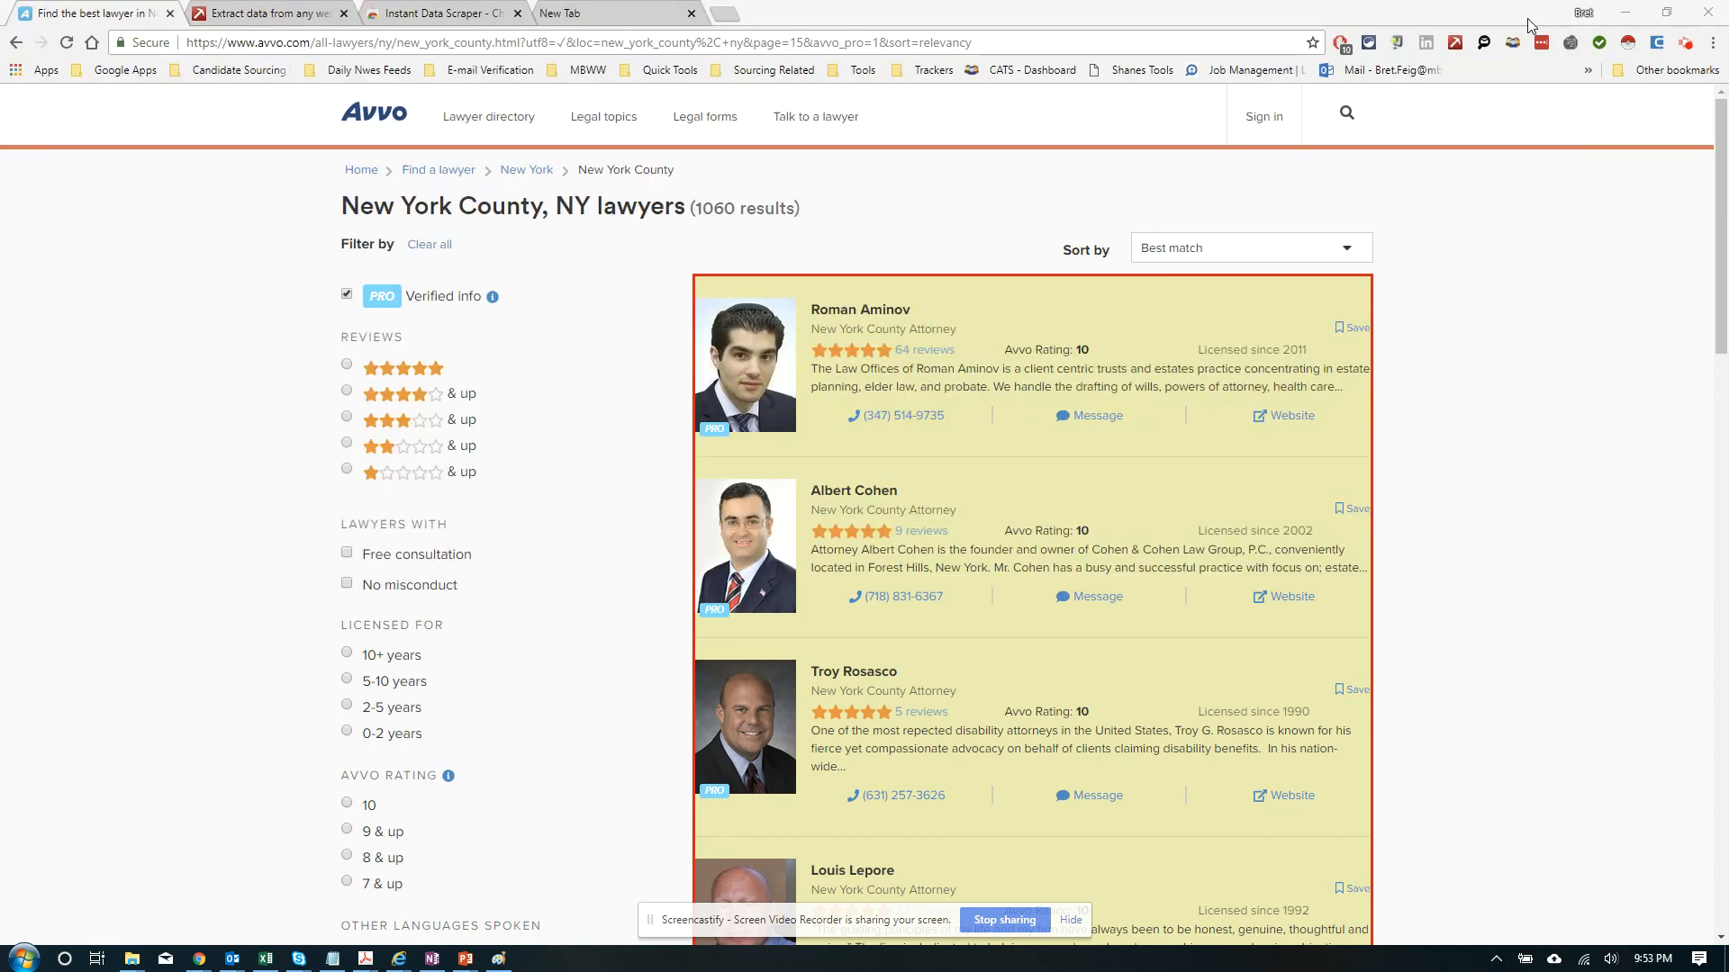